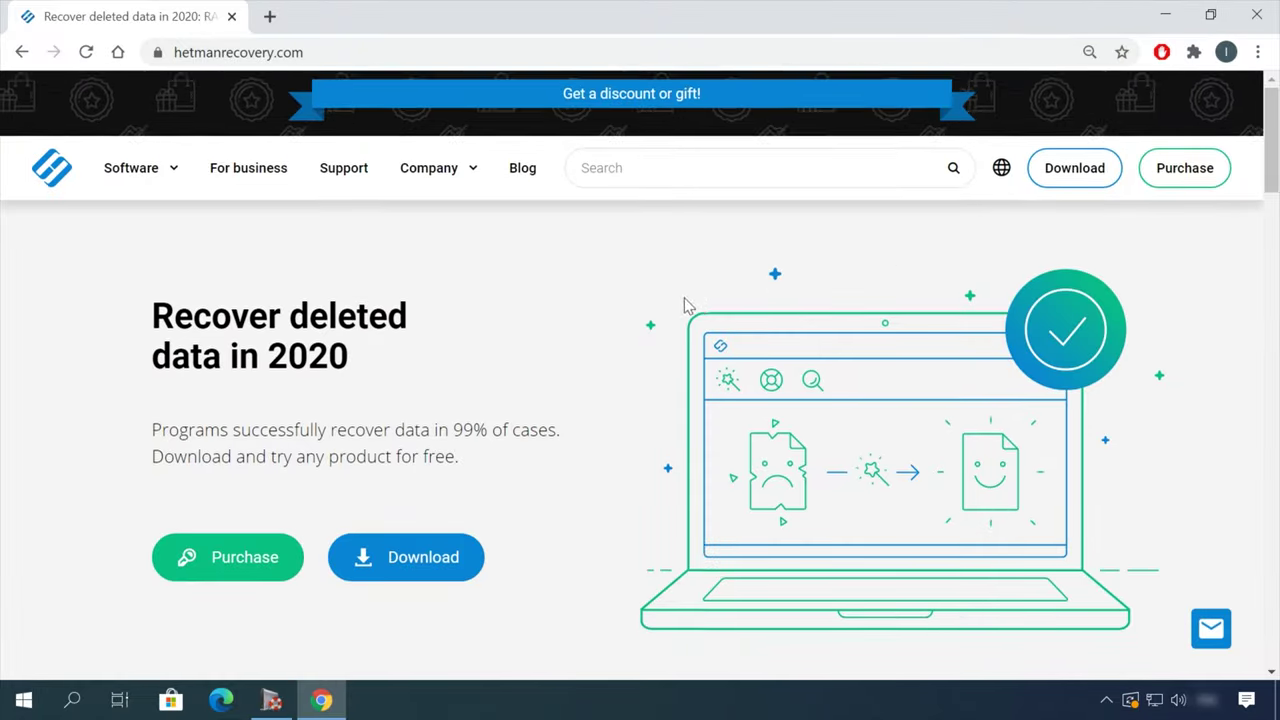
Open the All products page on the Hetman Recovery website.
scroll(685, 305, down, 15)
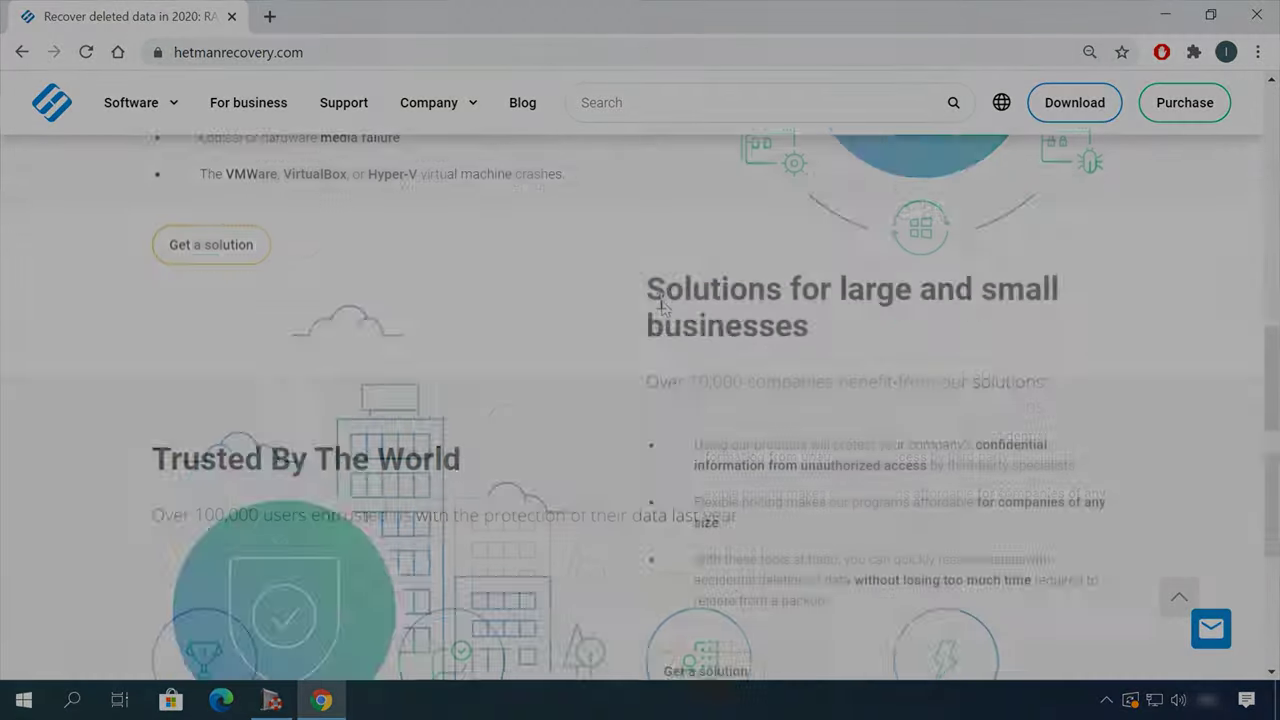
mouse_move(173, 180)
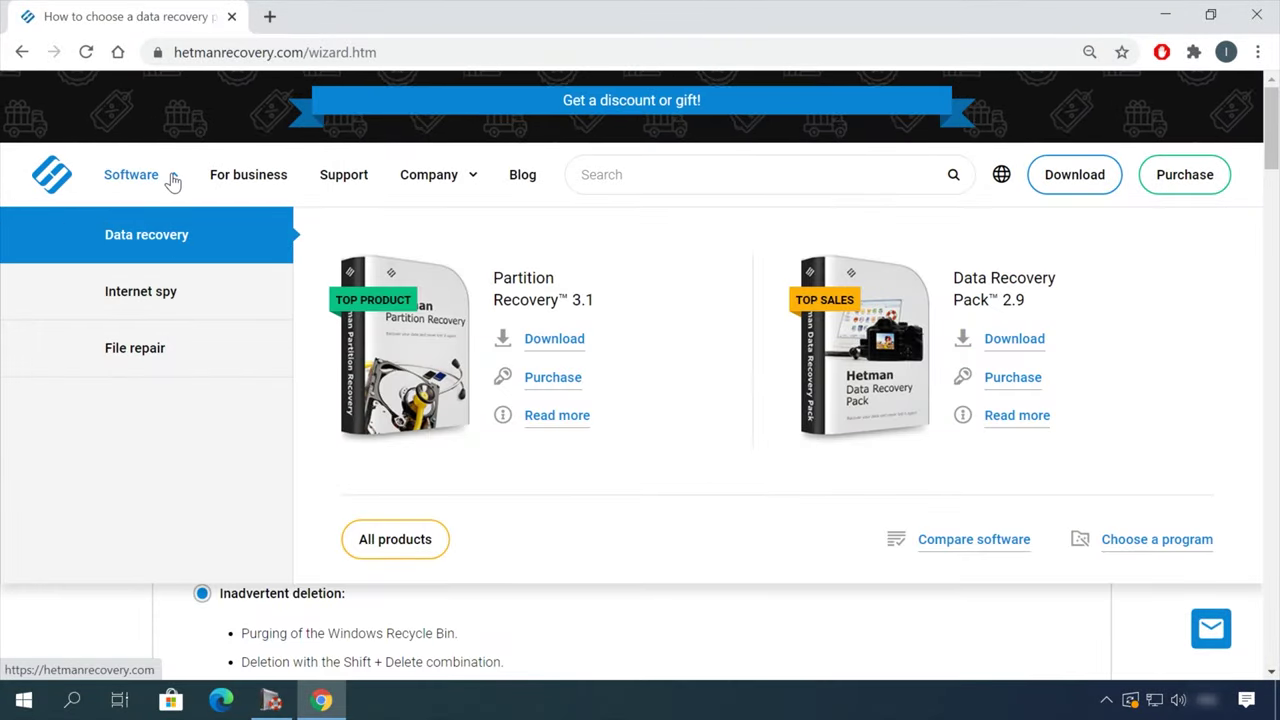
click(415, 550)
Download the Partition Recovery 3.1 installer (41 MB) and select USB (E:) for scanning.
scroll(470, 530, down, 3)
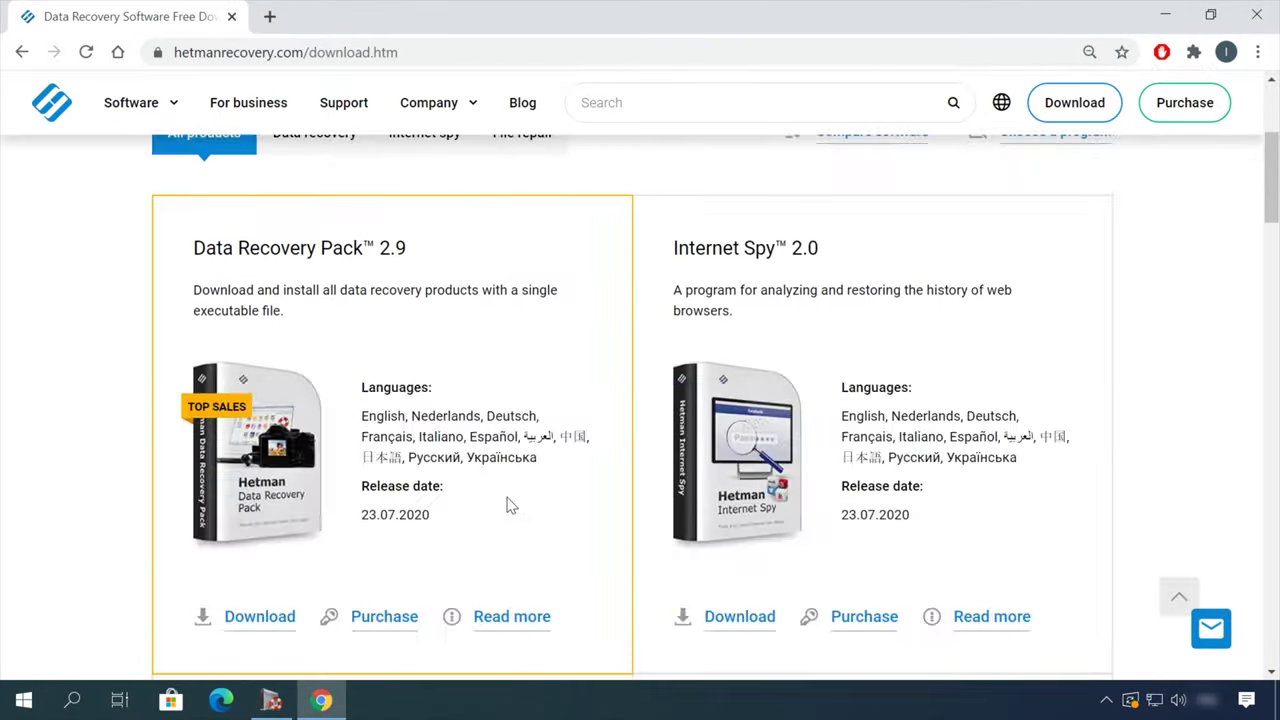
scroll(507, 505, down, 5)
click(254, 603)
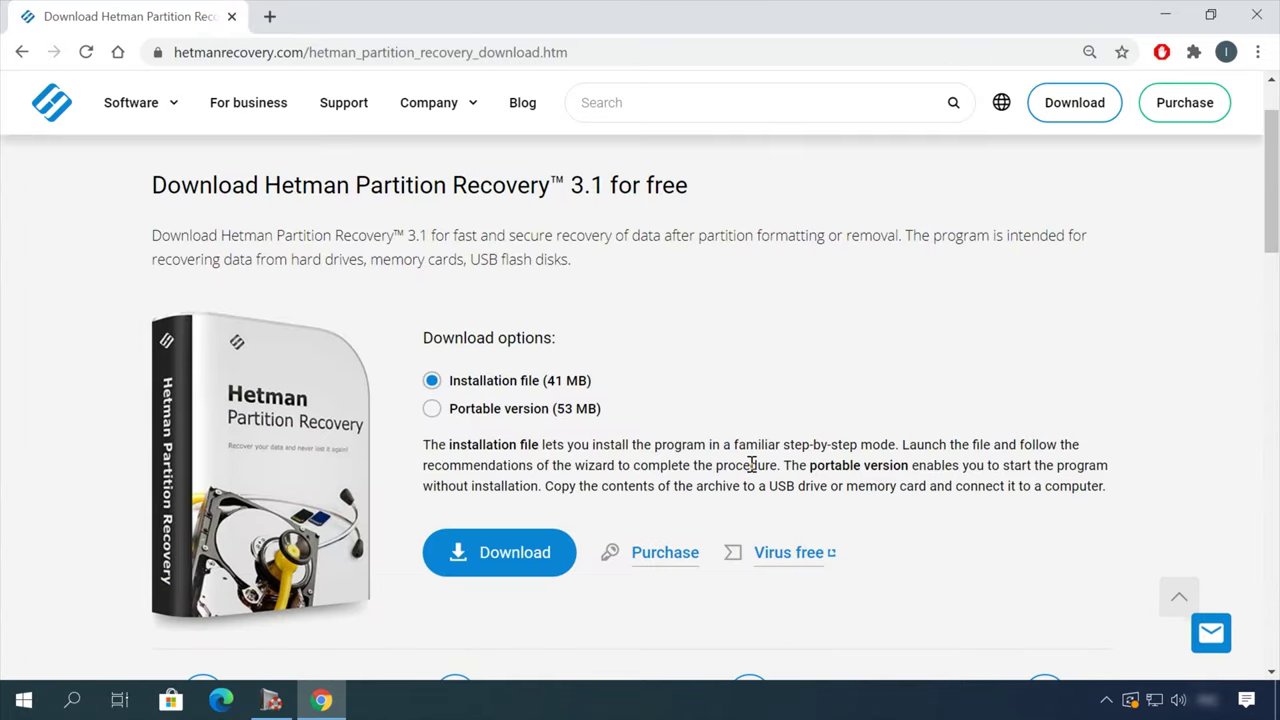
click(509, 564)
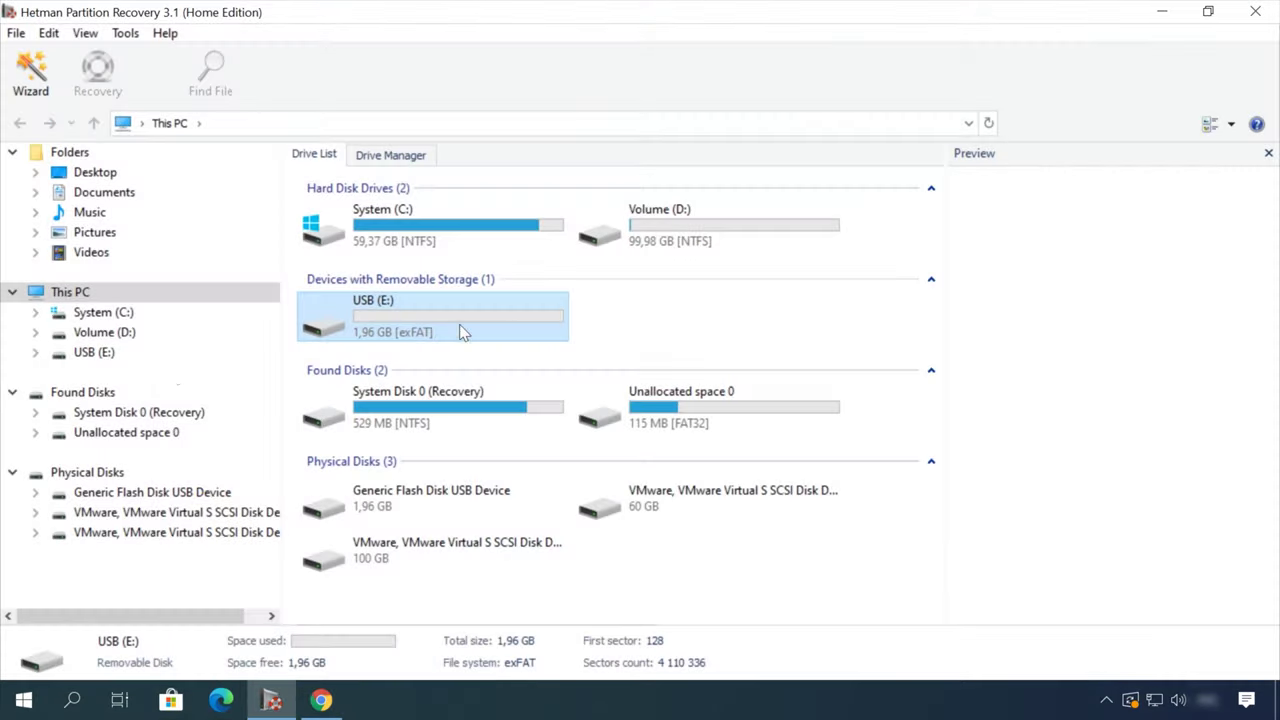
double_click(459, 324)
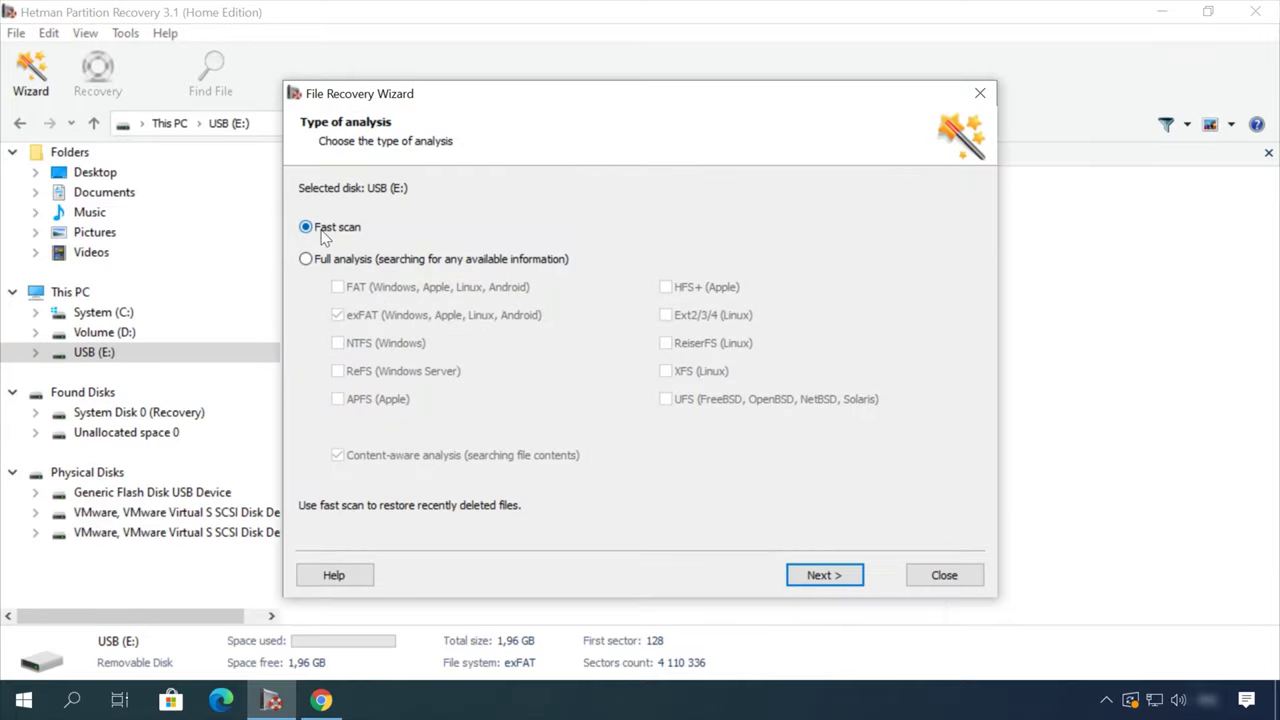
Run a Fast scan of USB (E:) and preview the OneDrive article in the deleted Doc folder.
click(820, 574)
click(823, 574)
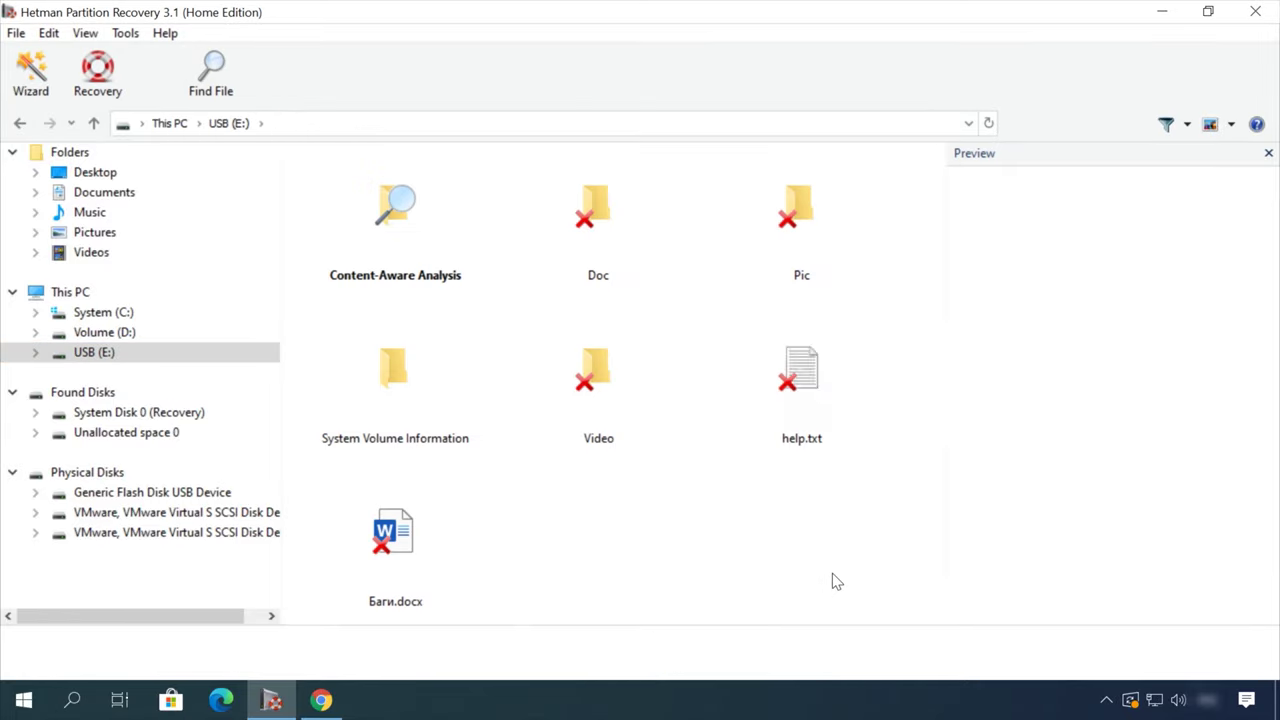
double_click(594, 211)
click(578, 205)
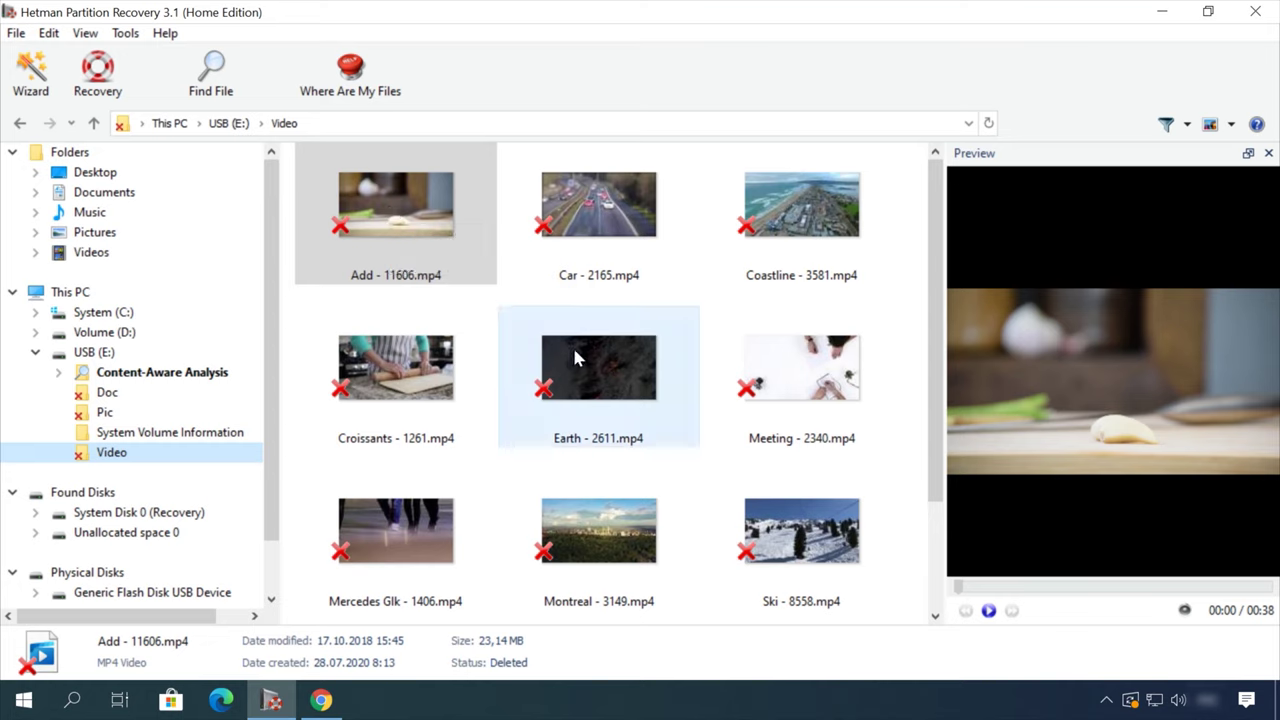
Preview the Earth - 2611.mp4 video and recover it to disk.
click(575, 358)
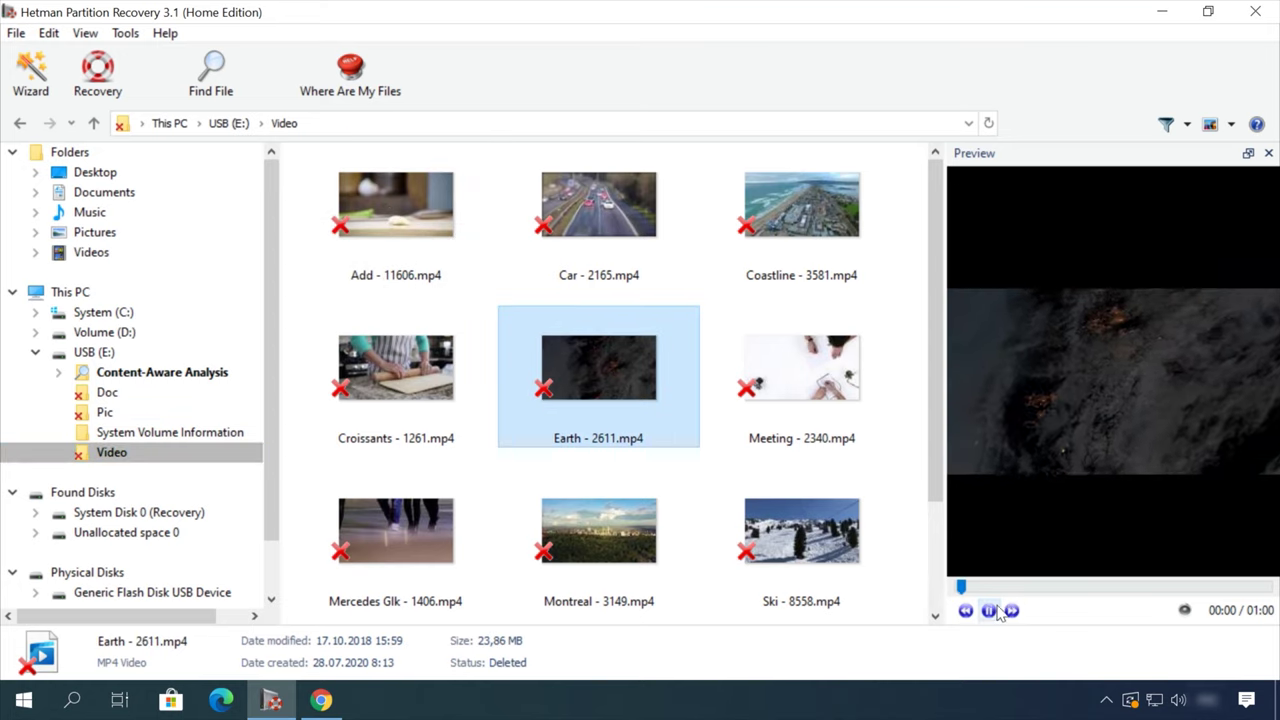
click(1077, 588)
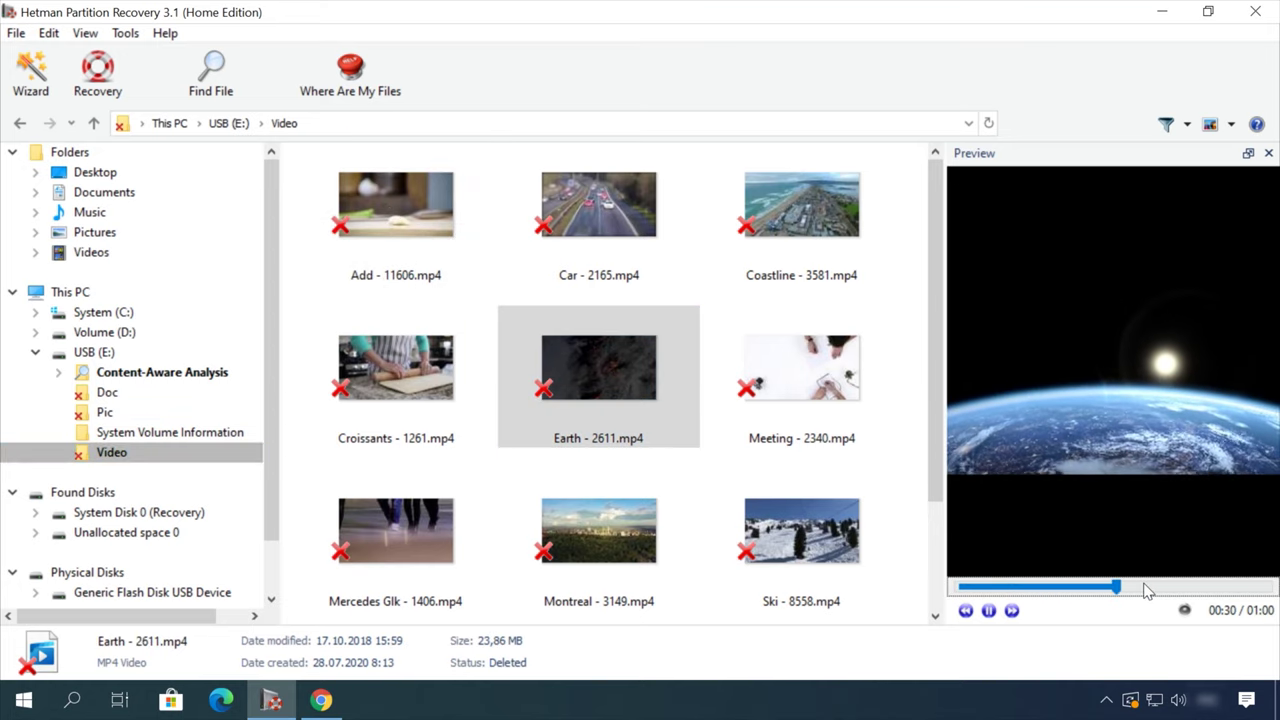
right_click(657, 378)
click(662, 376)
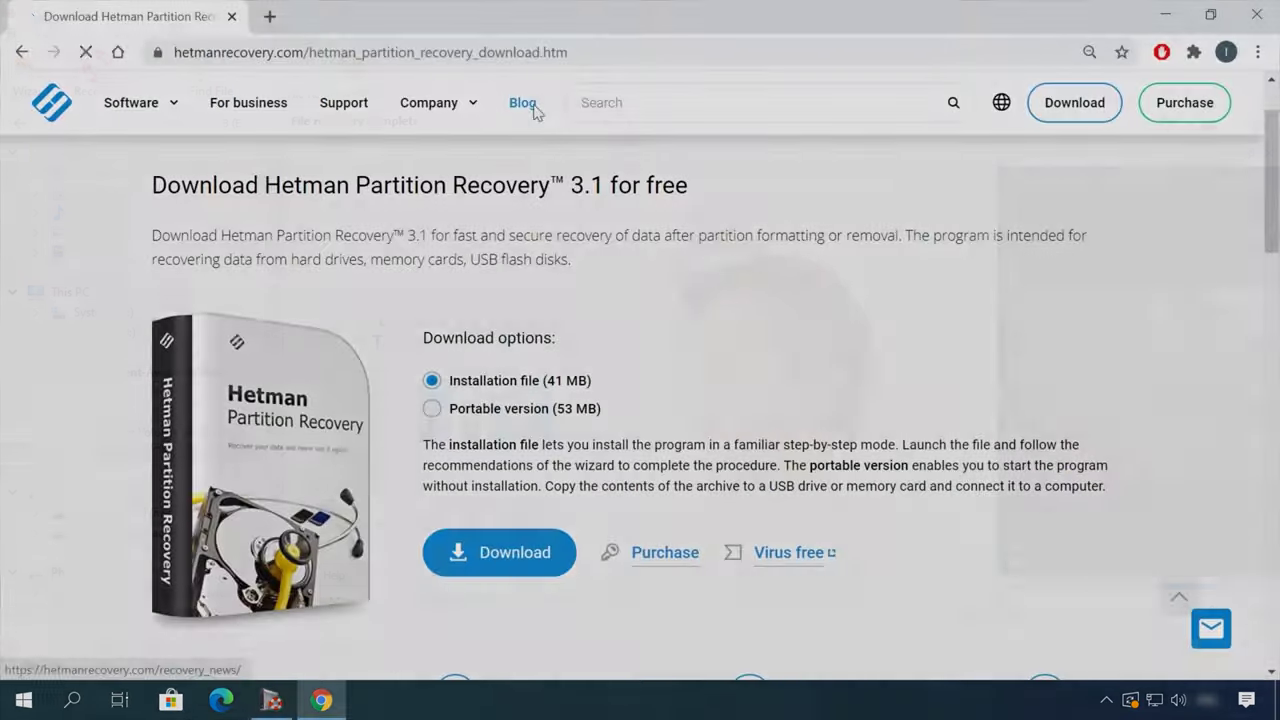
Open the blog article on safely removing files from an HDD or SSD.
click(530, 107)
scroll(86, 488, down, 15)
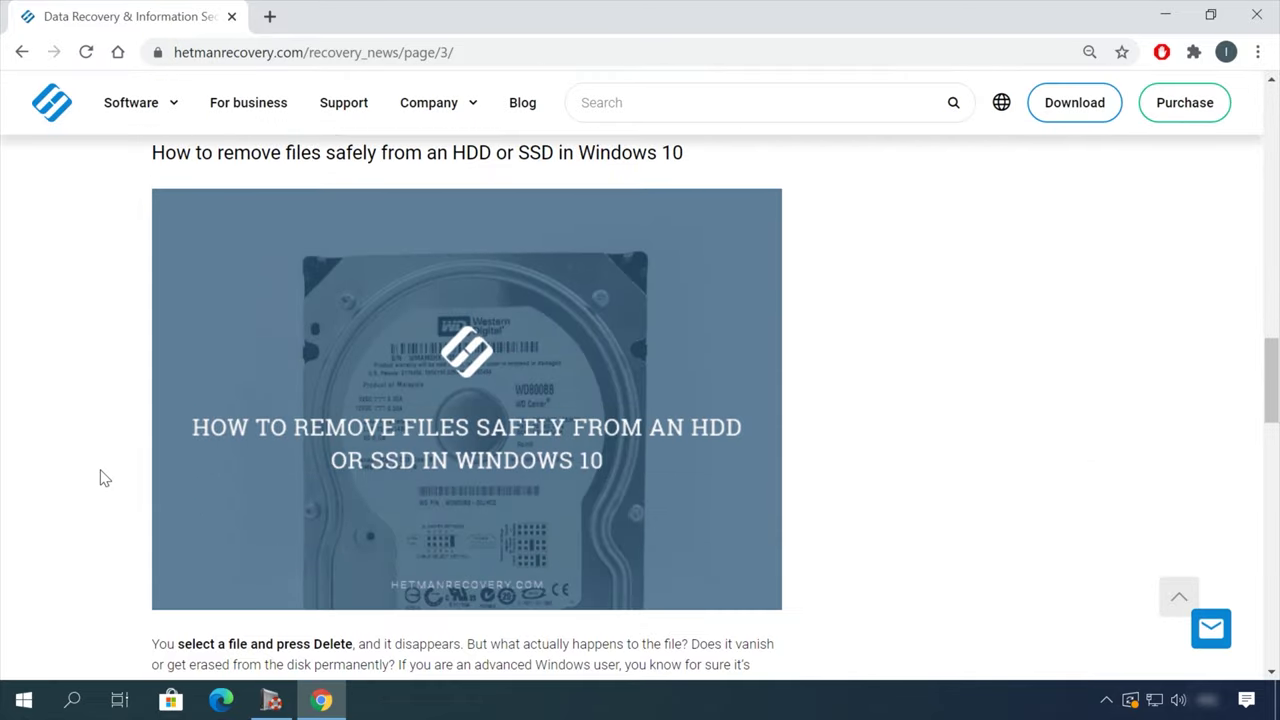
click(580, 152)
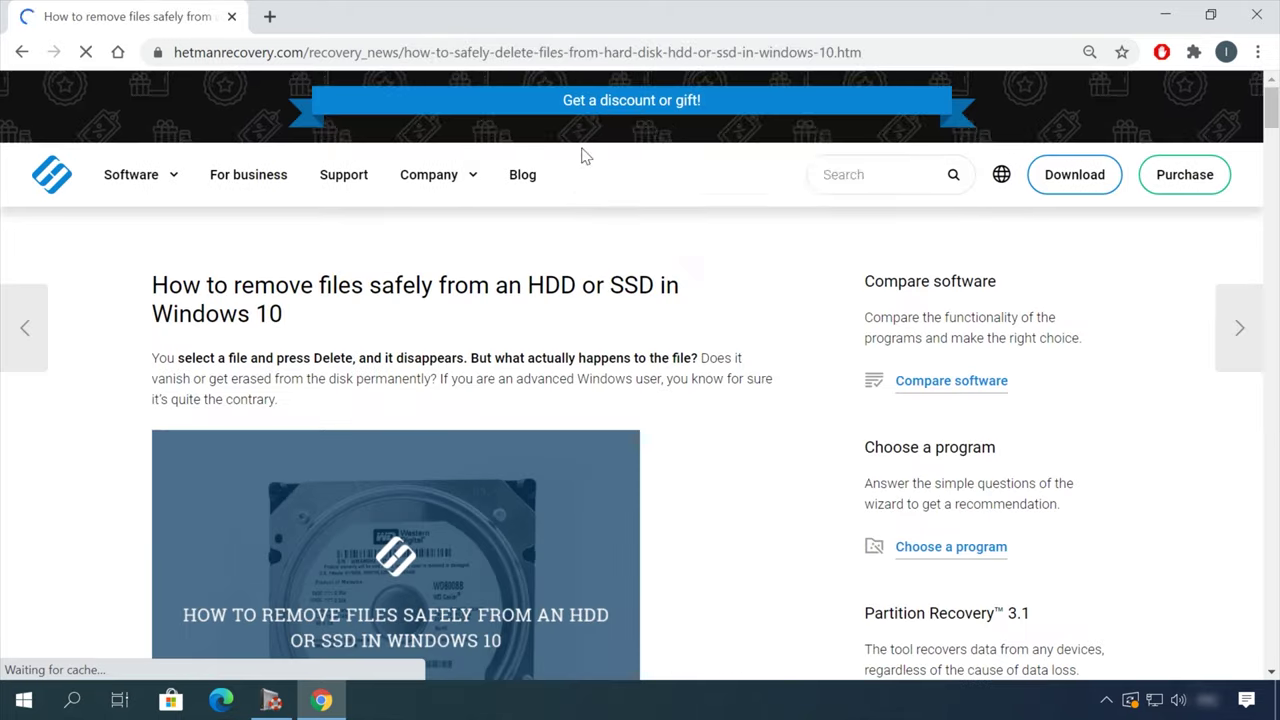
Scroll through the article and start a message in the leave-a-message chat form.
scroll(786, 389, down, 3)
scroll(796, 390, down, 20)
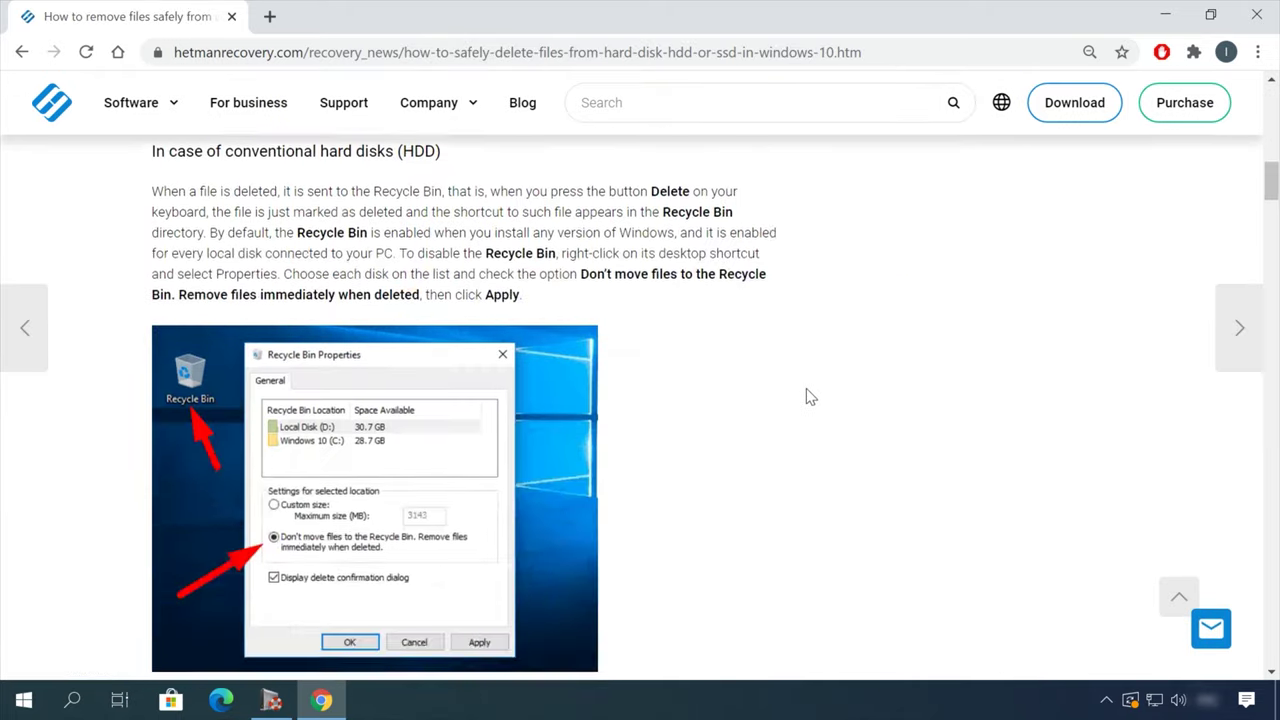
scroll(810, 397, down, 10)
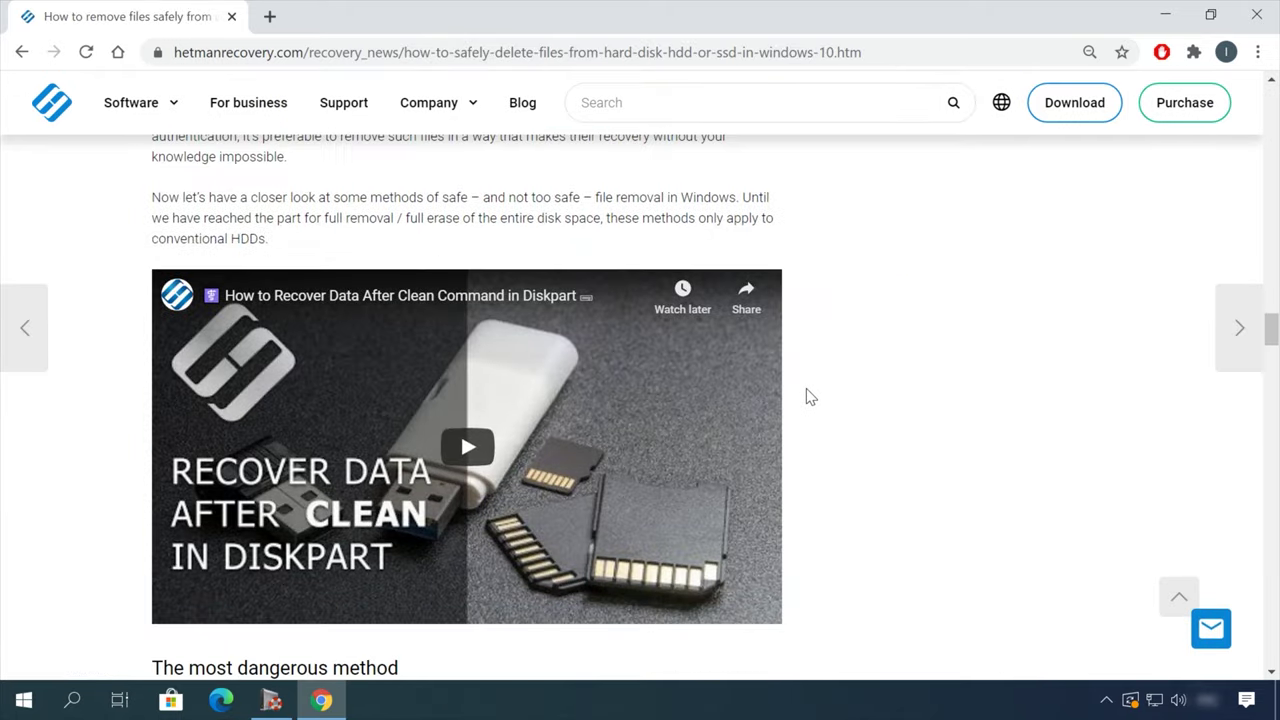
click(1207, 628)
click(1071, 497)
Type 'Hell' into the chat message box.
text(Hell)
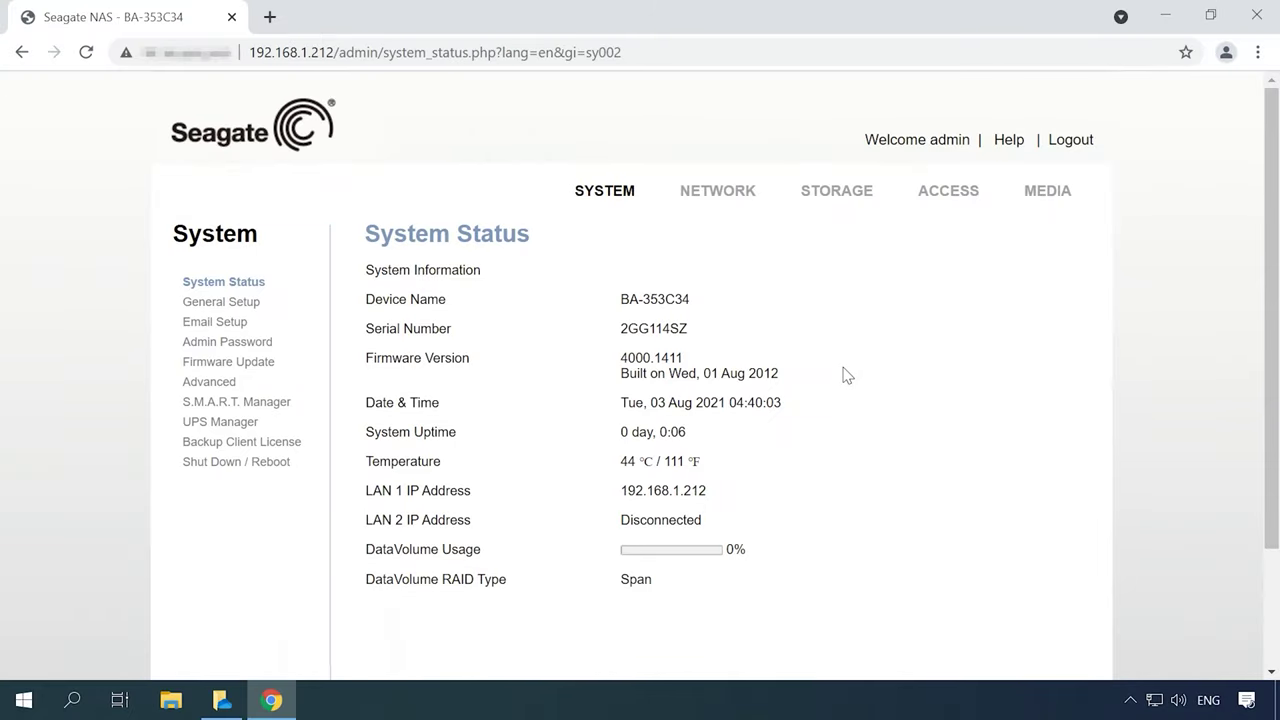
Claim the foreign disks HDD 2 and HDD 3 in Storage > Disk Manager.
mouse_move(832, 198)
click(829, 200)
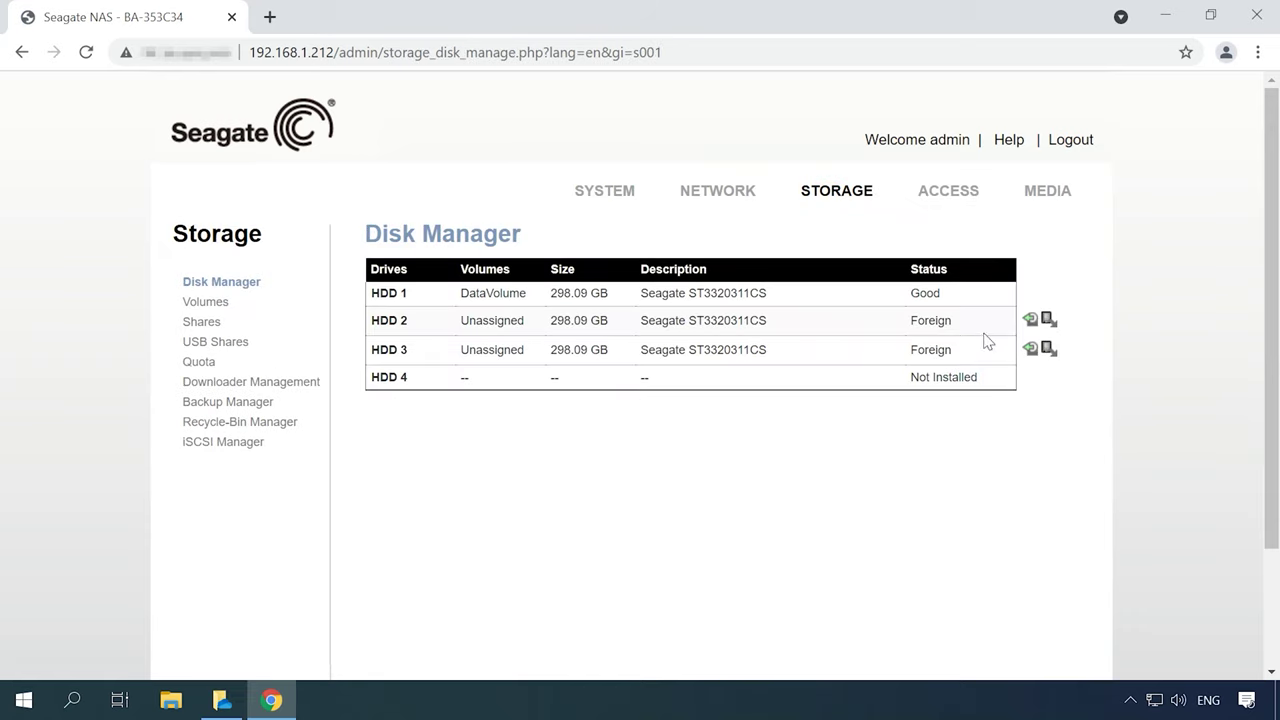
click(1048, 322)
click(728, 168)
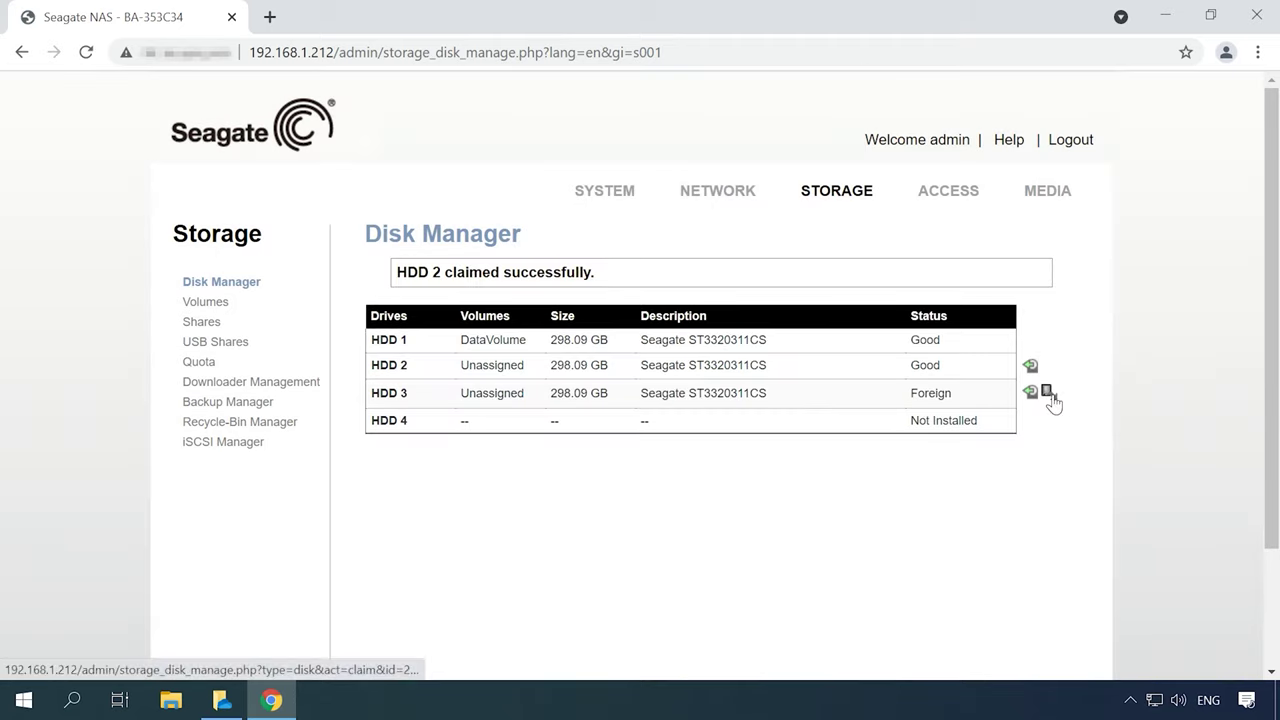
click(1048, 392)
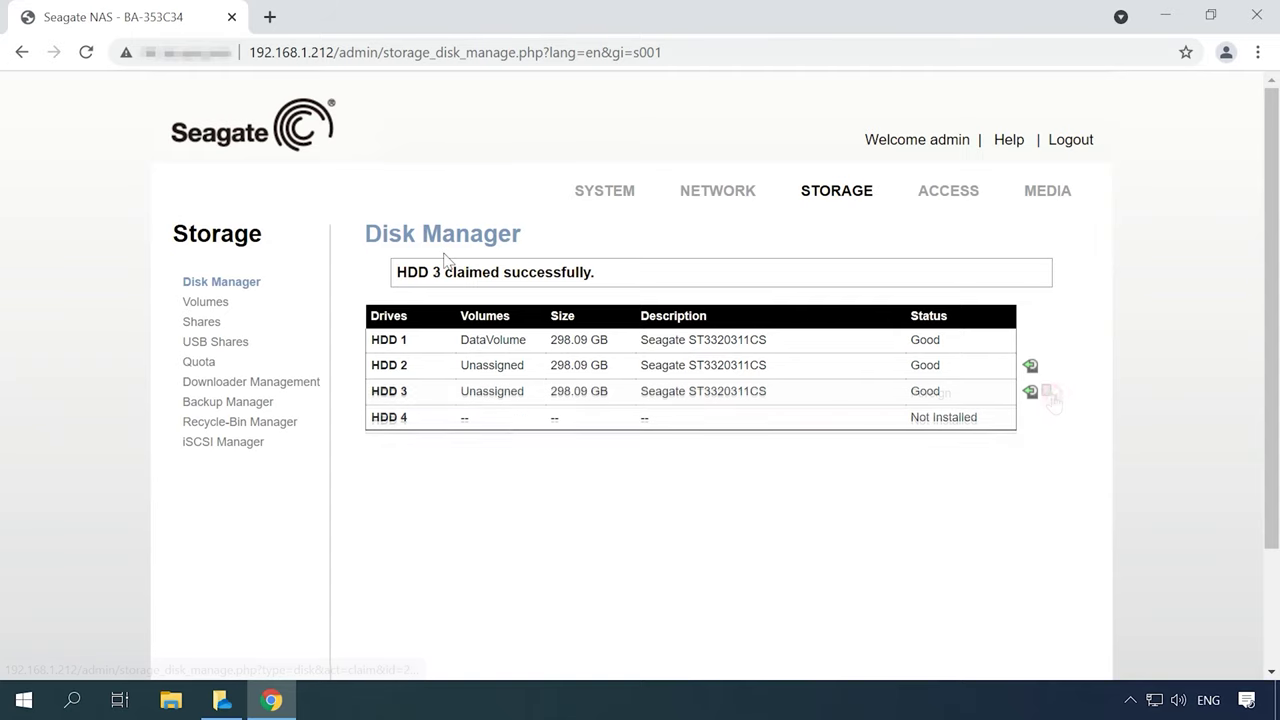
Delete the DataVolume span volume from the Storage > Volumes list.
click(206, 301)
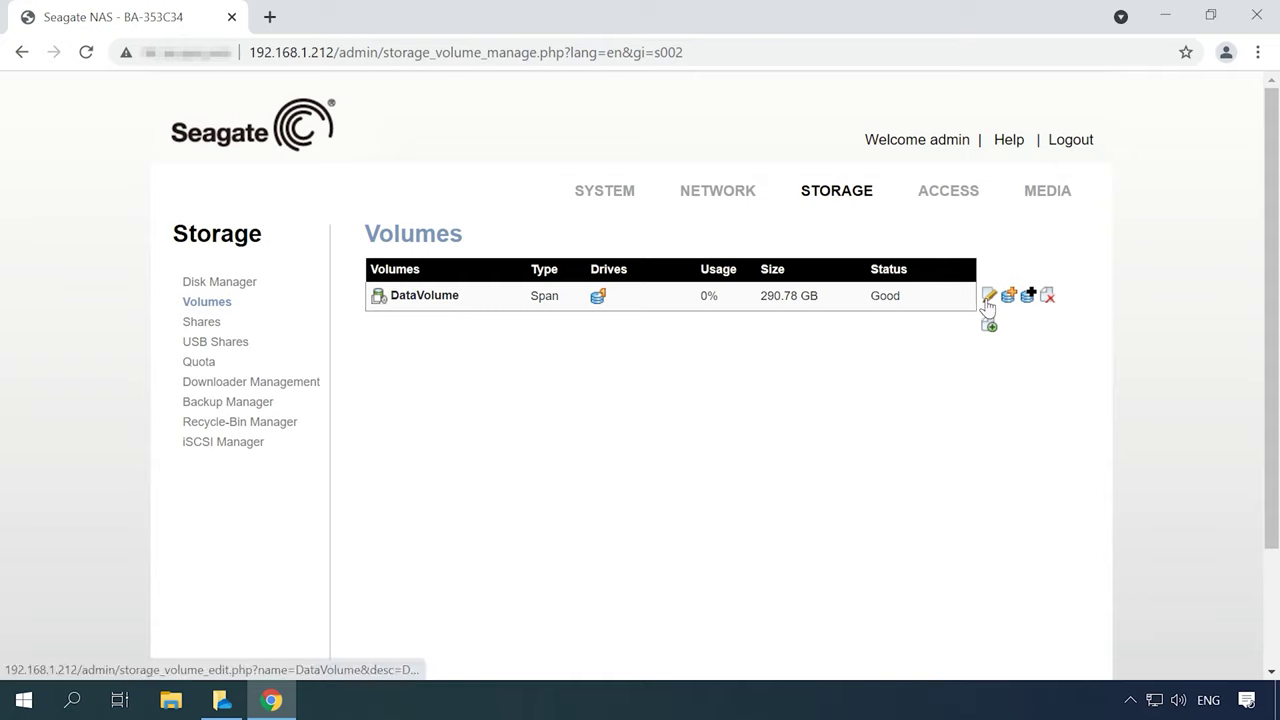
click(988, 297)
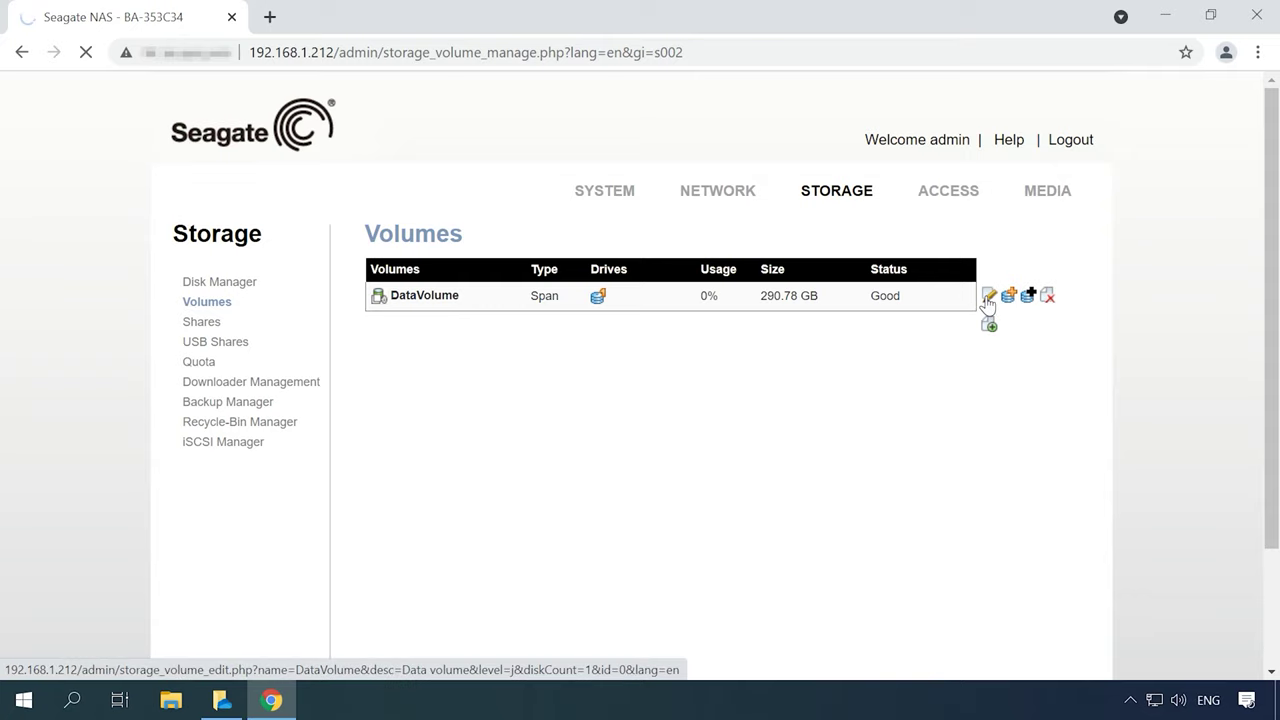
click(723, 381)
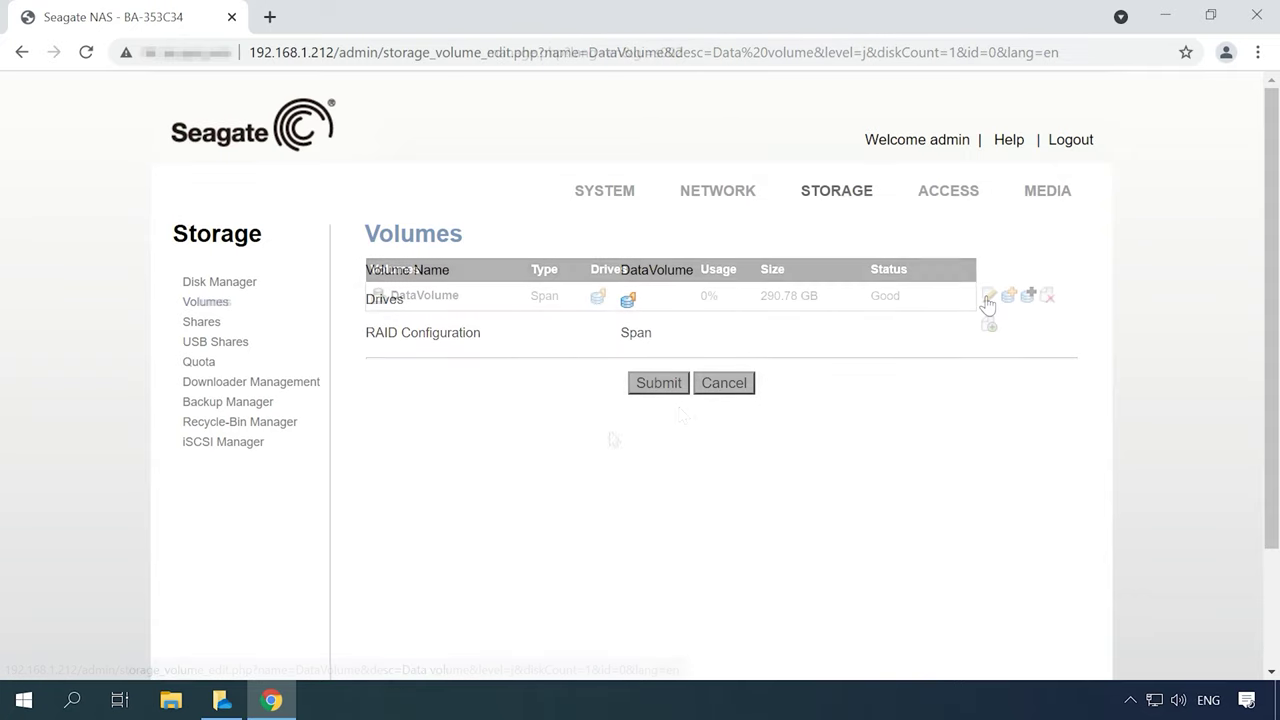
click(1047, 297)
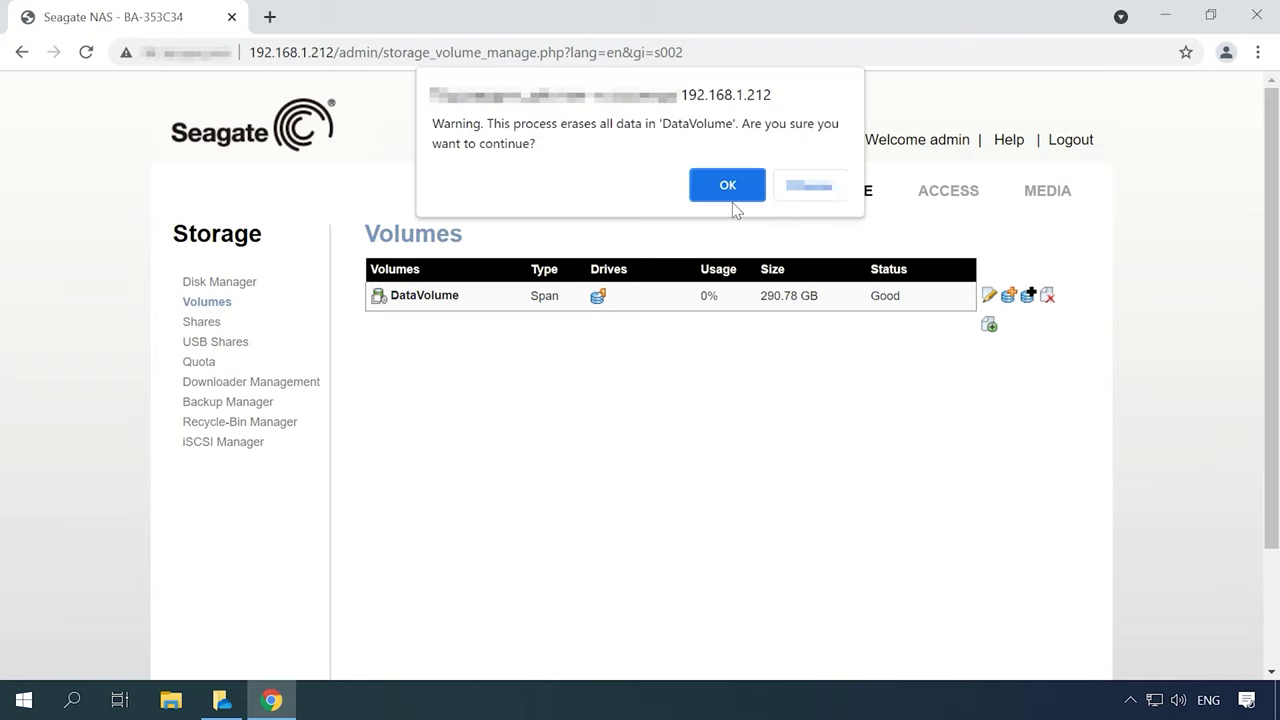
click(727, 188)
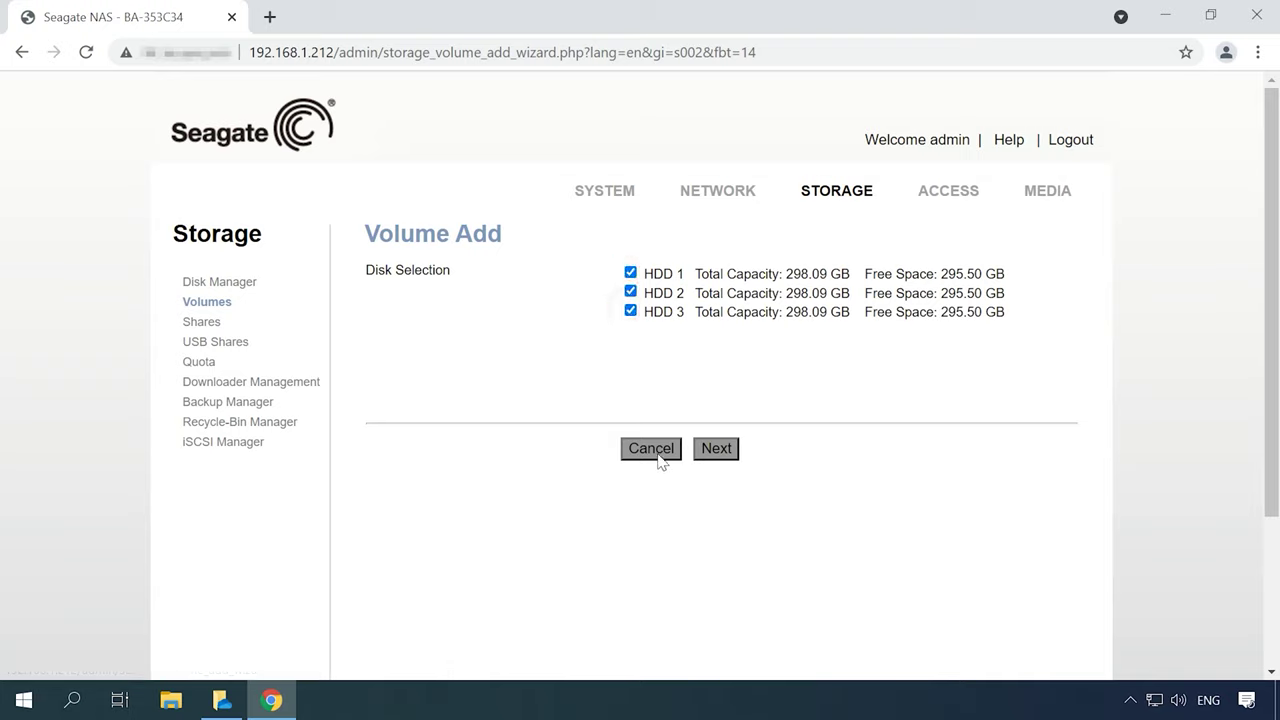
Create volume R5 as RAID 5, 591.00 GB, description 'data', encryption off.
click(716, 449)
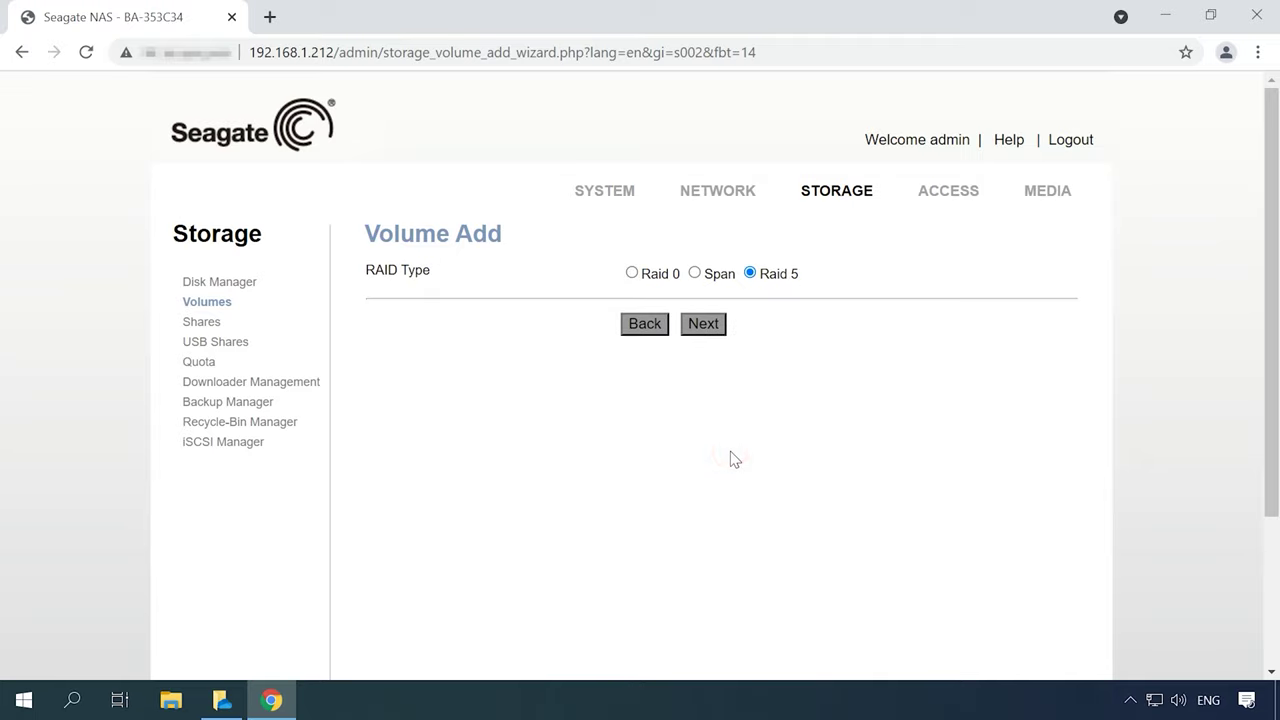
click(703, 326)
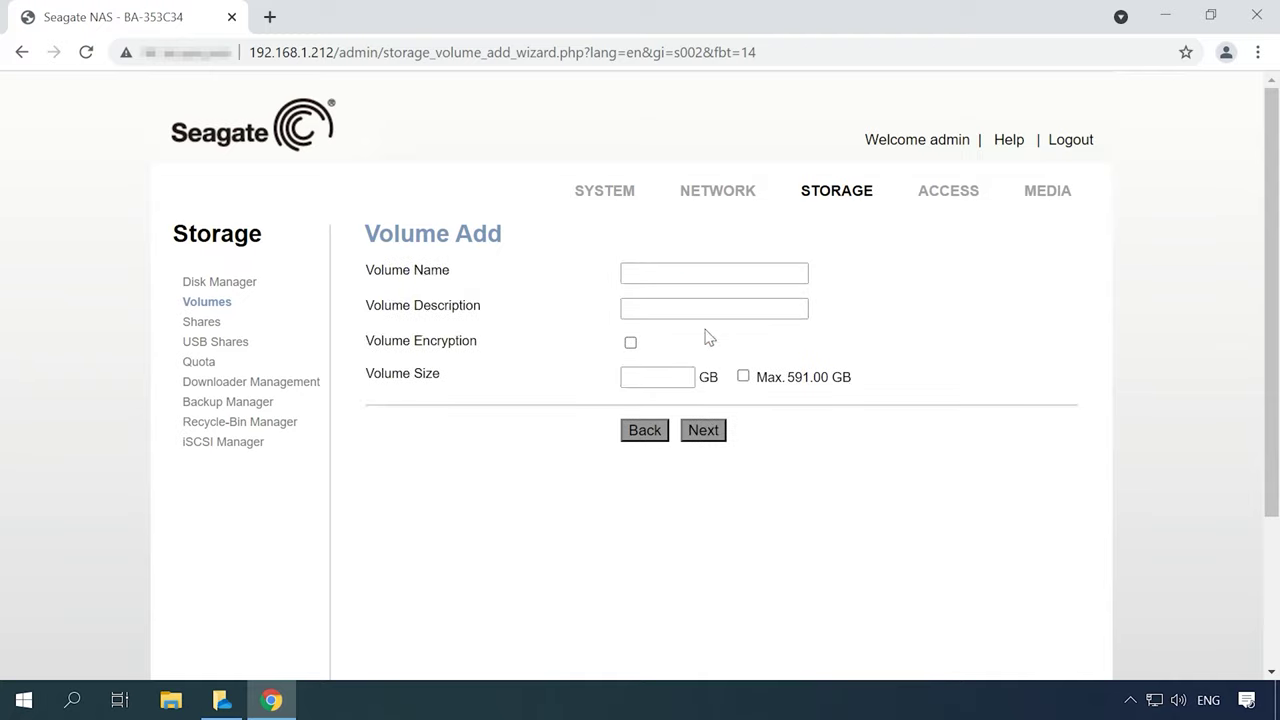
click(665, 273)
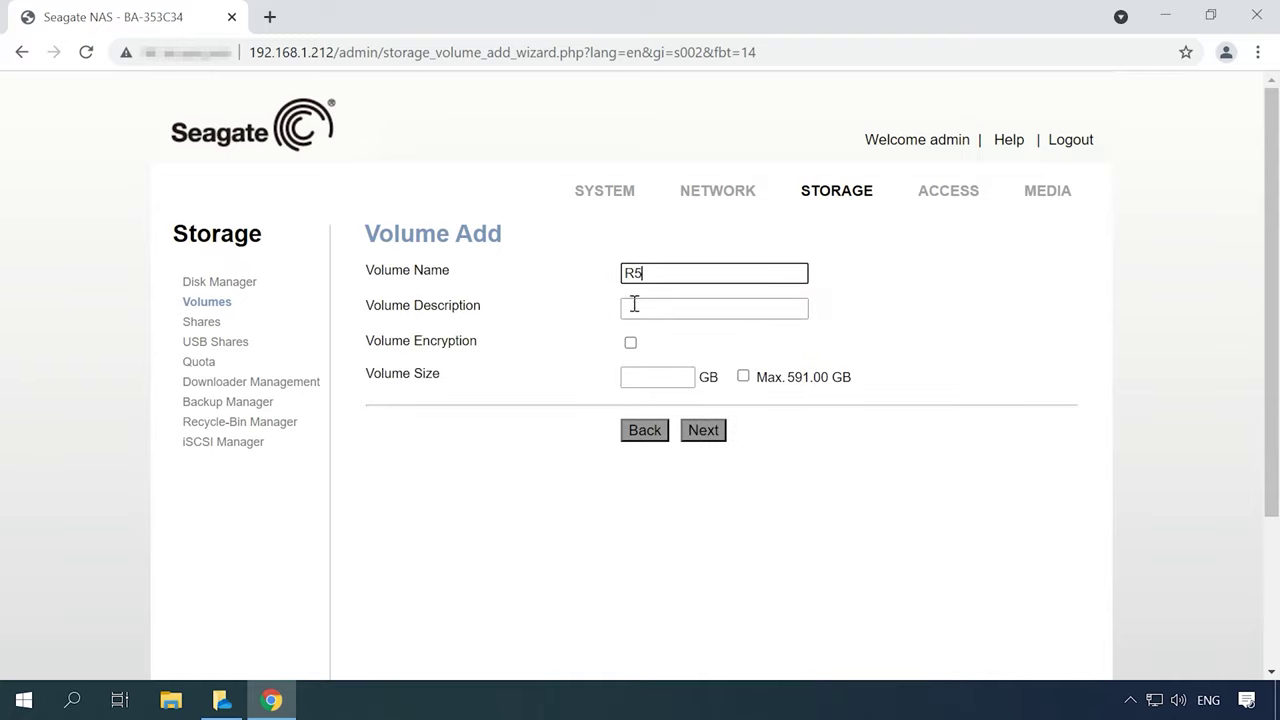
click(634, 306)
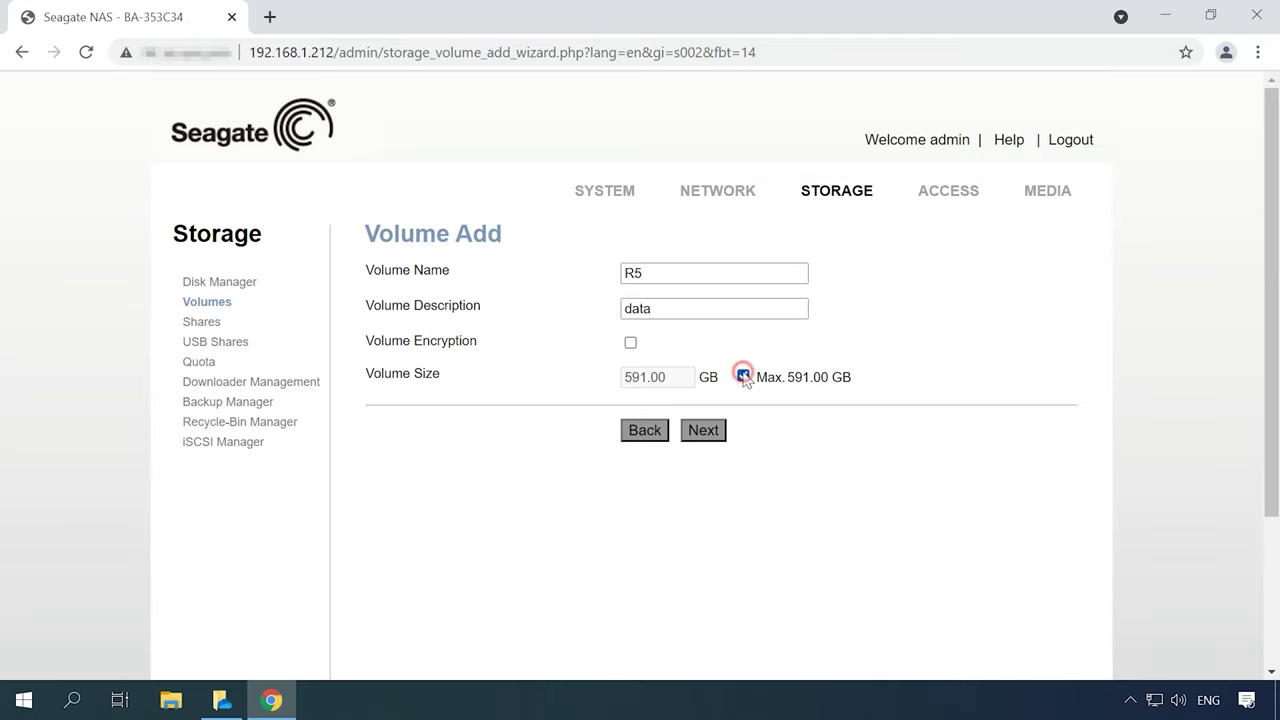
click(718, 430)
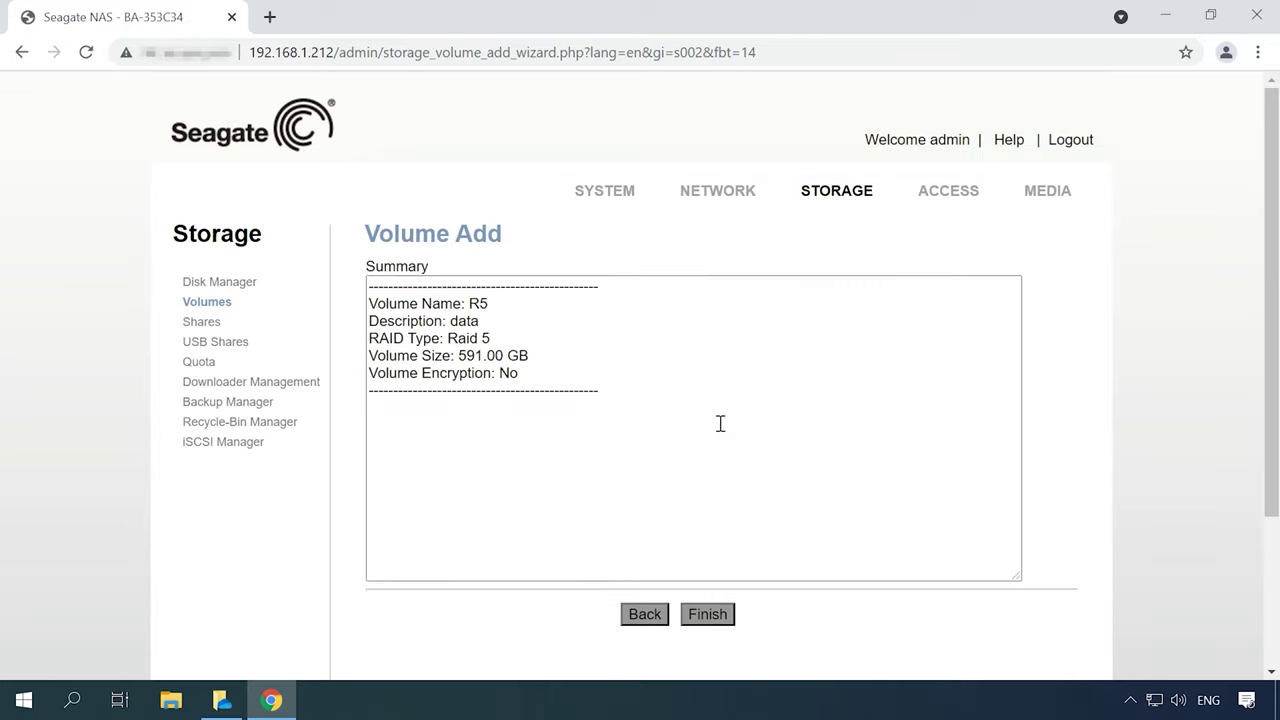
click(701, 617)
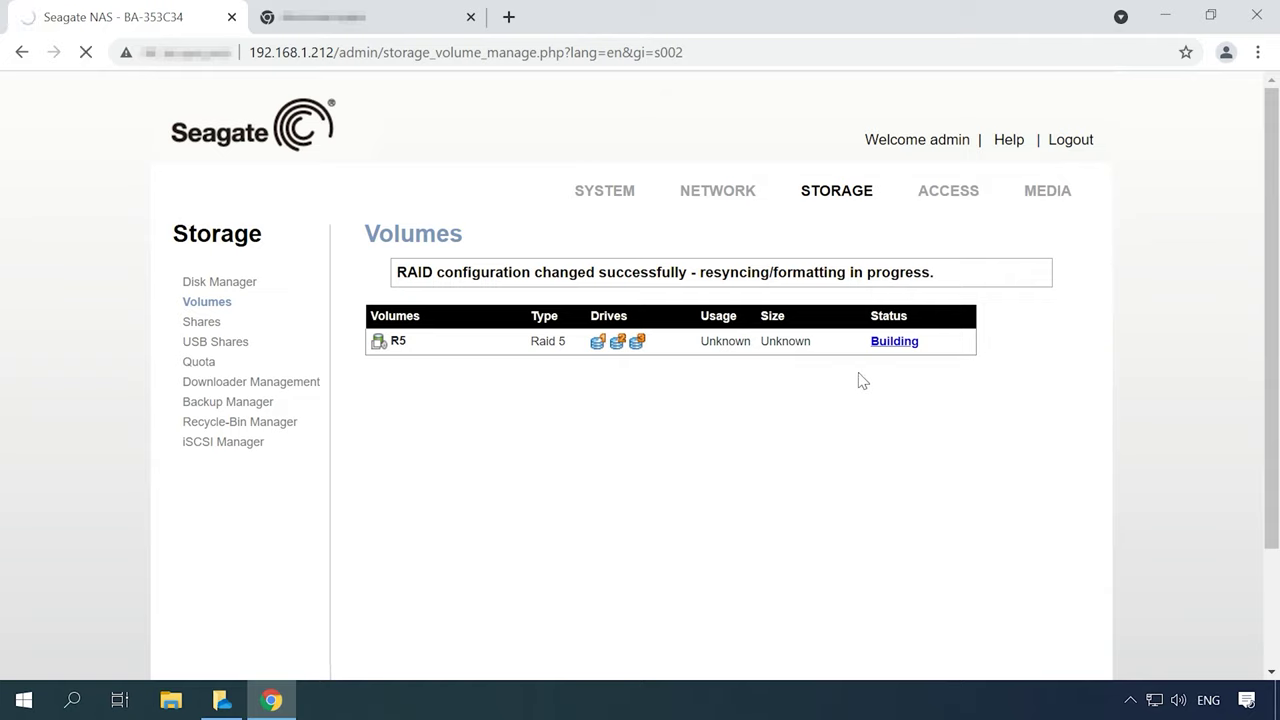
Check the R5 volume's Building progress via its status link.
click(886, 344)
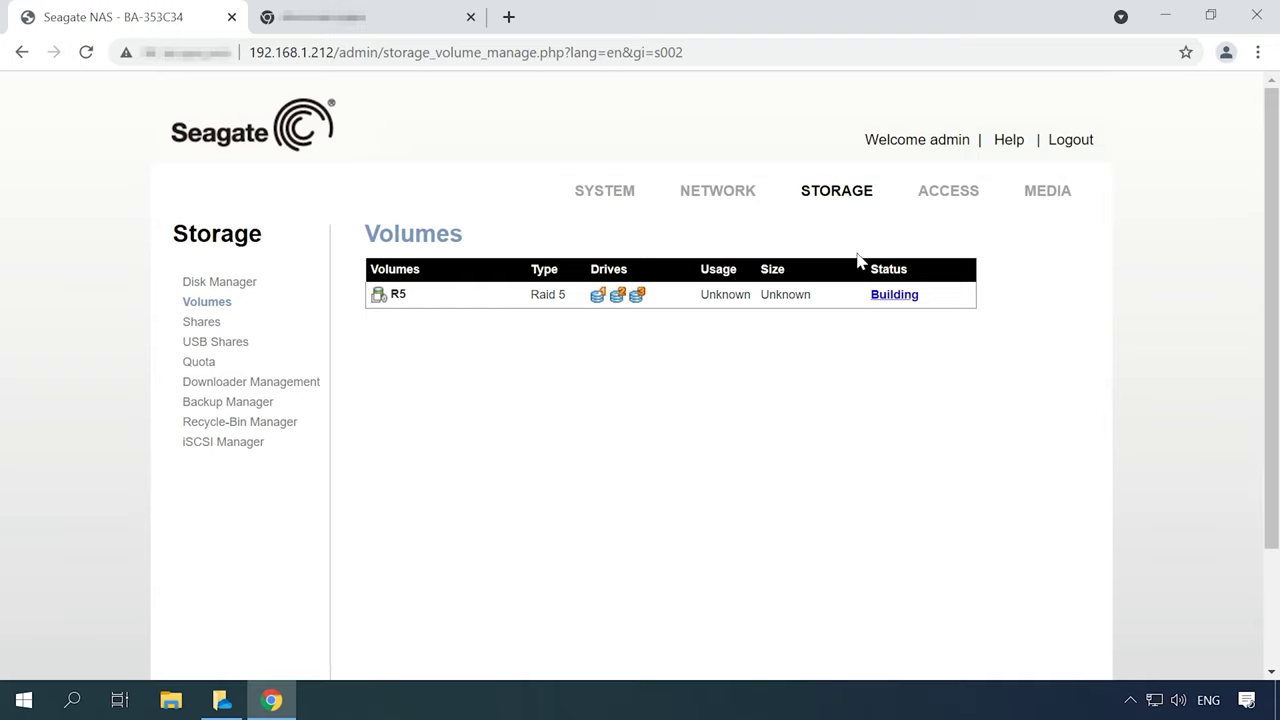
Enable the FTP service under Network > Services and save the setting.
mouse_move(728, 202)
click(727, 200)
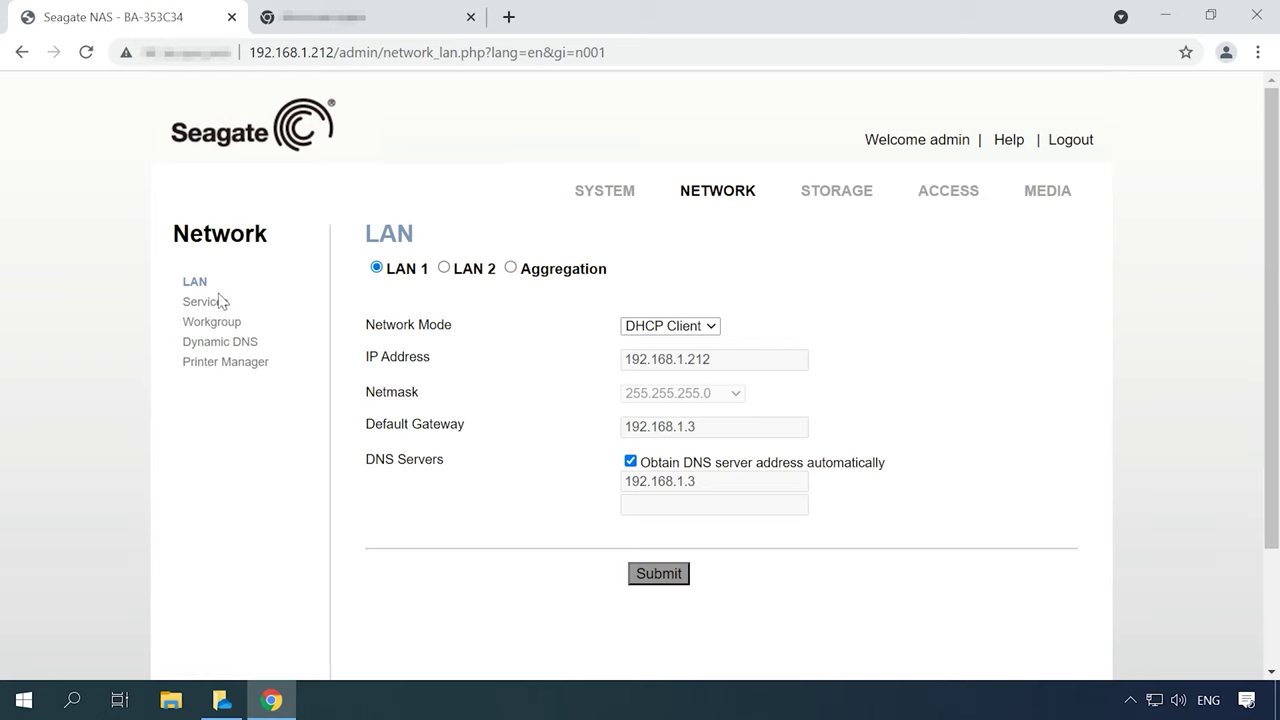
click(205, 301)
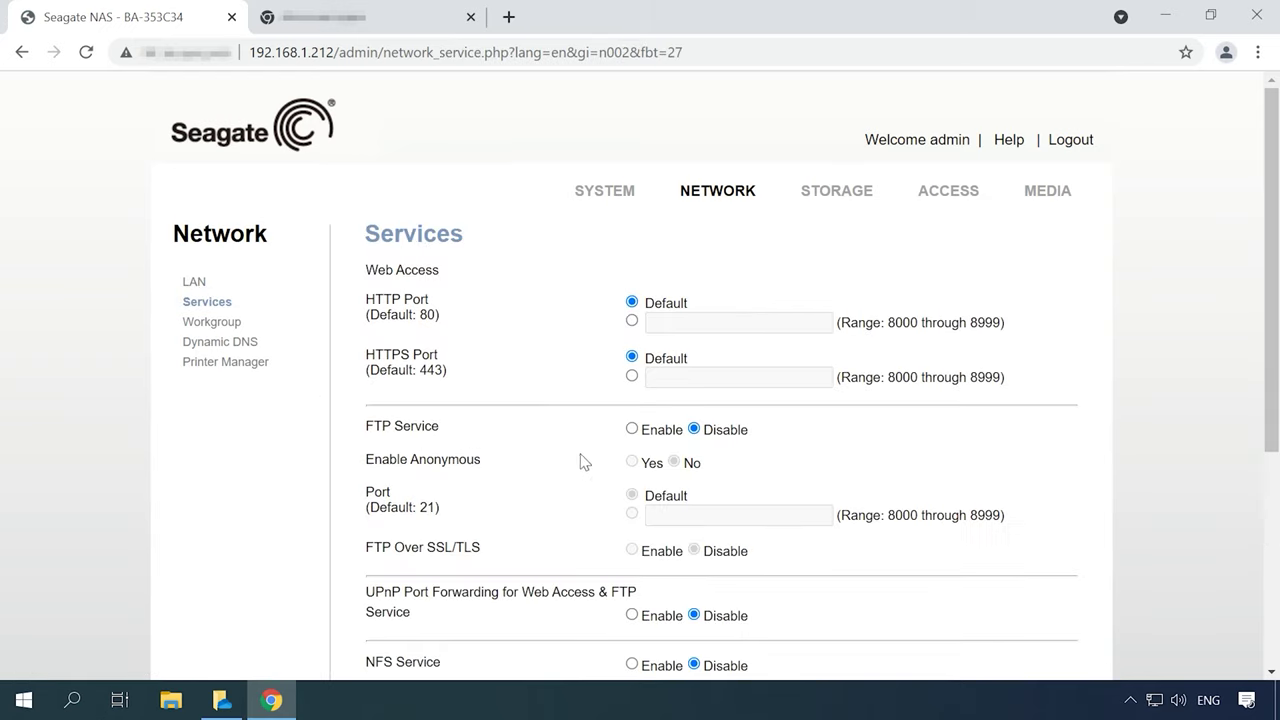
click(631, 429)
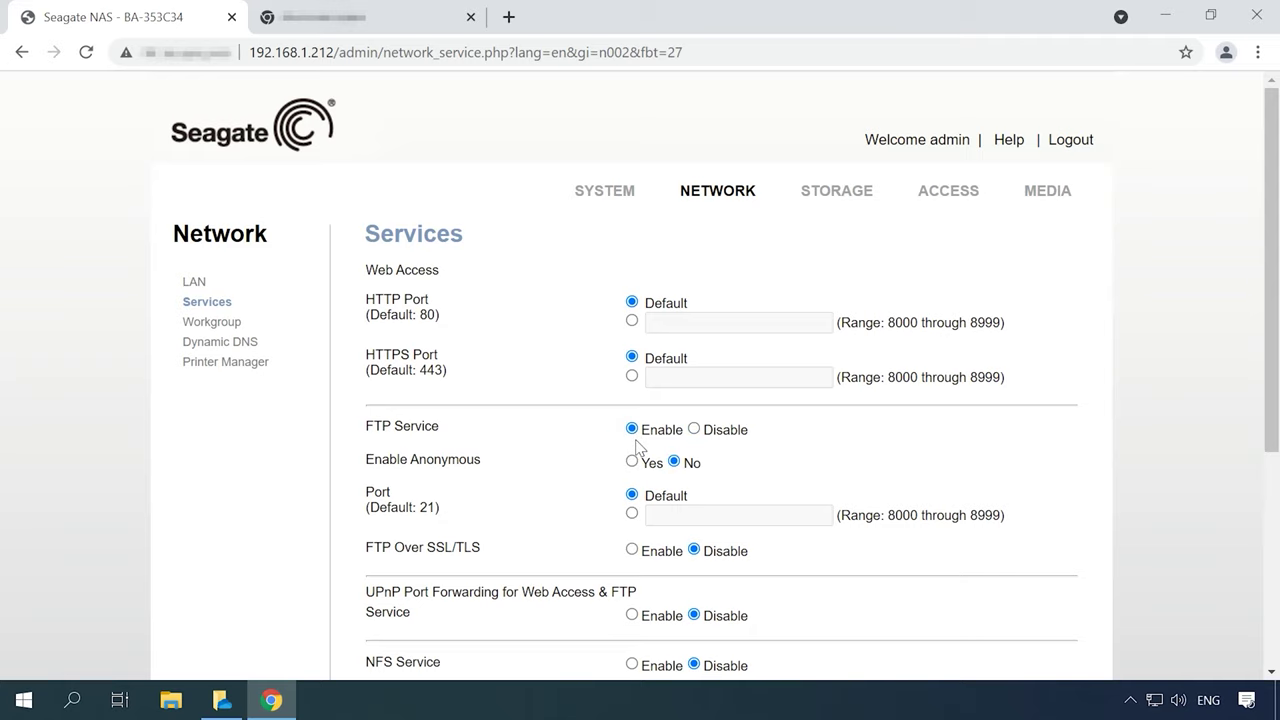
scroll(637, 447, down, 2)
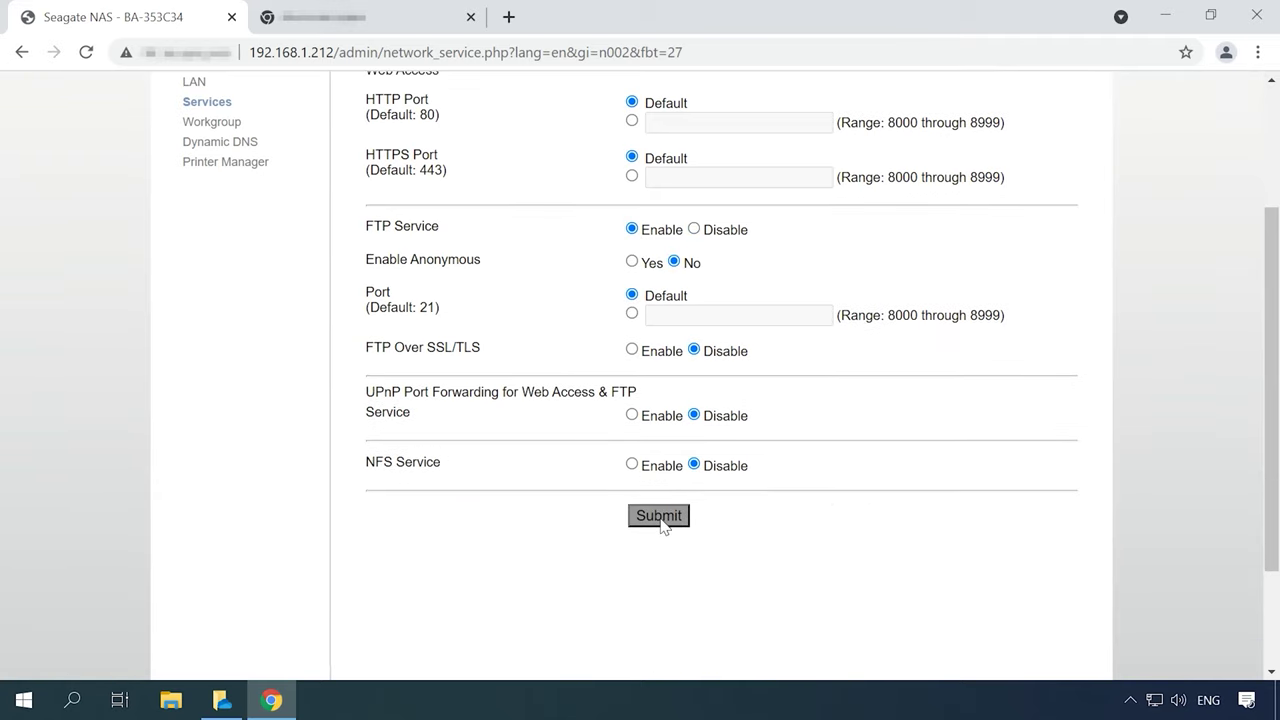
click(659, 516)
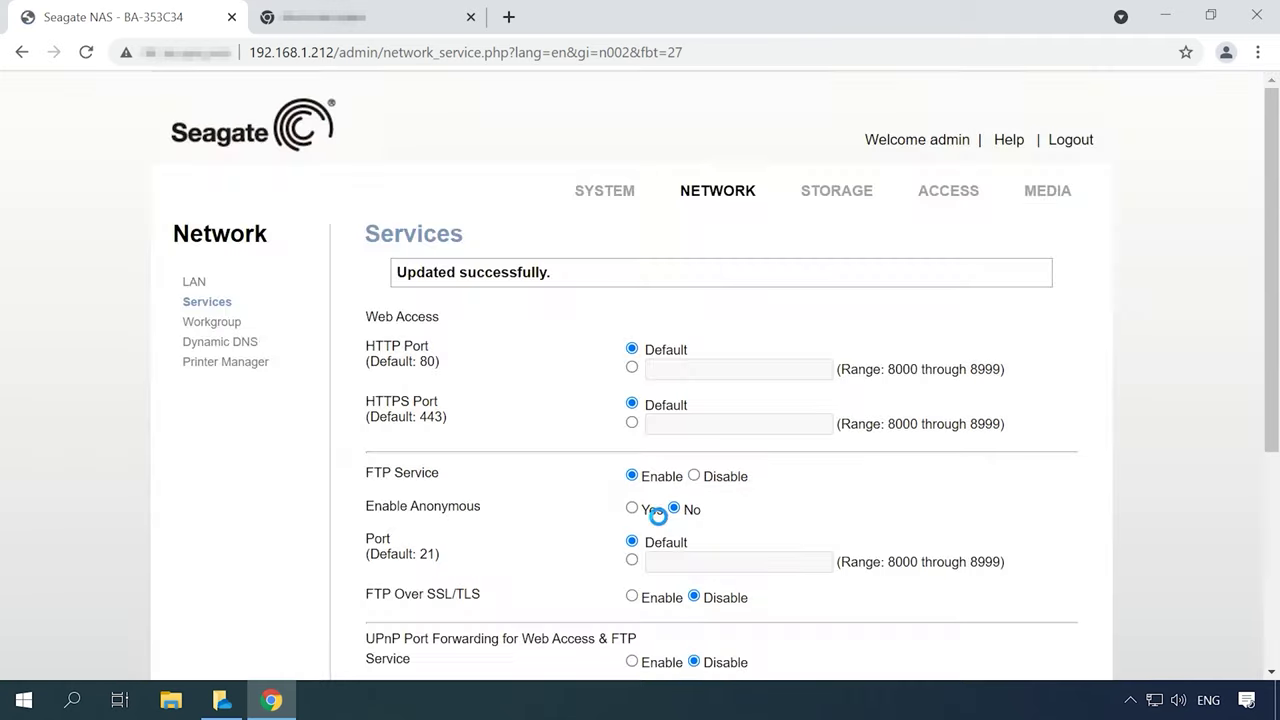
click(832, 200)
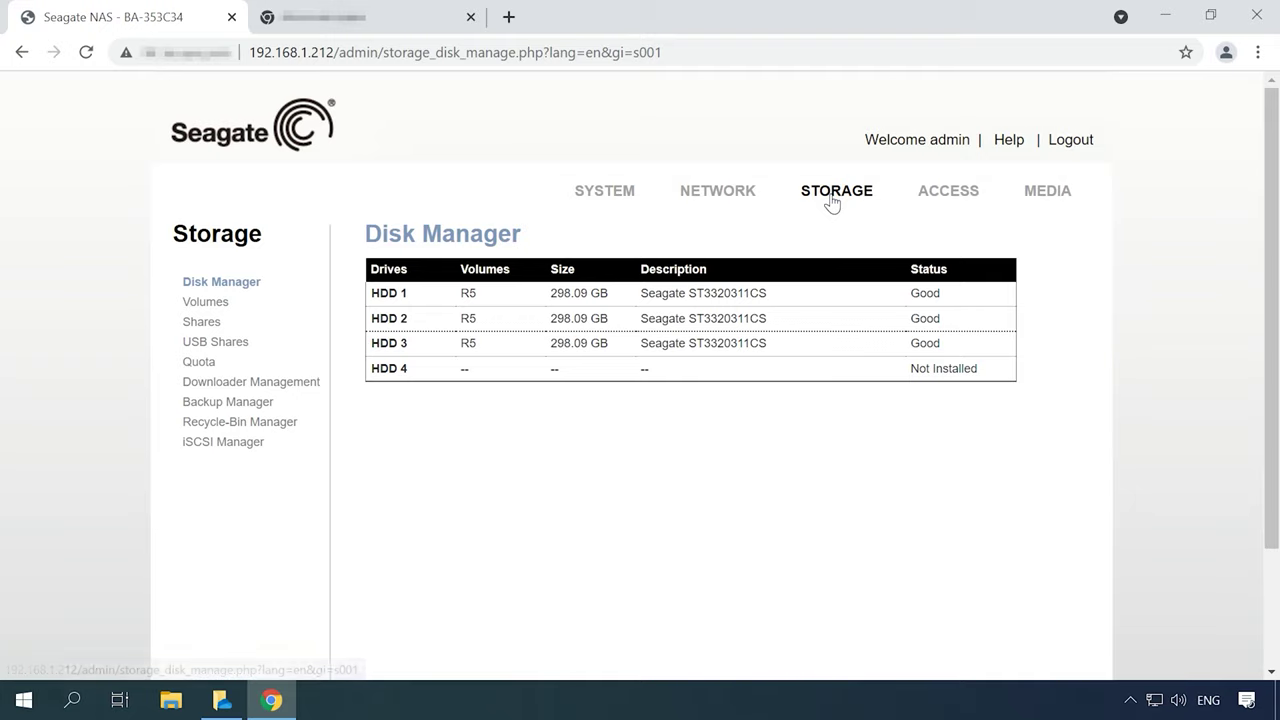
Add share 'Multimedia' with description 'data' on R5, enabling FTP and Recycle Bin.
click(190, 323)
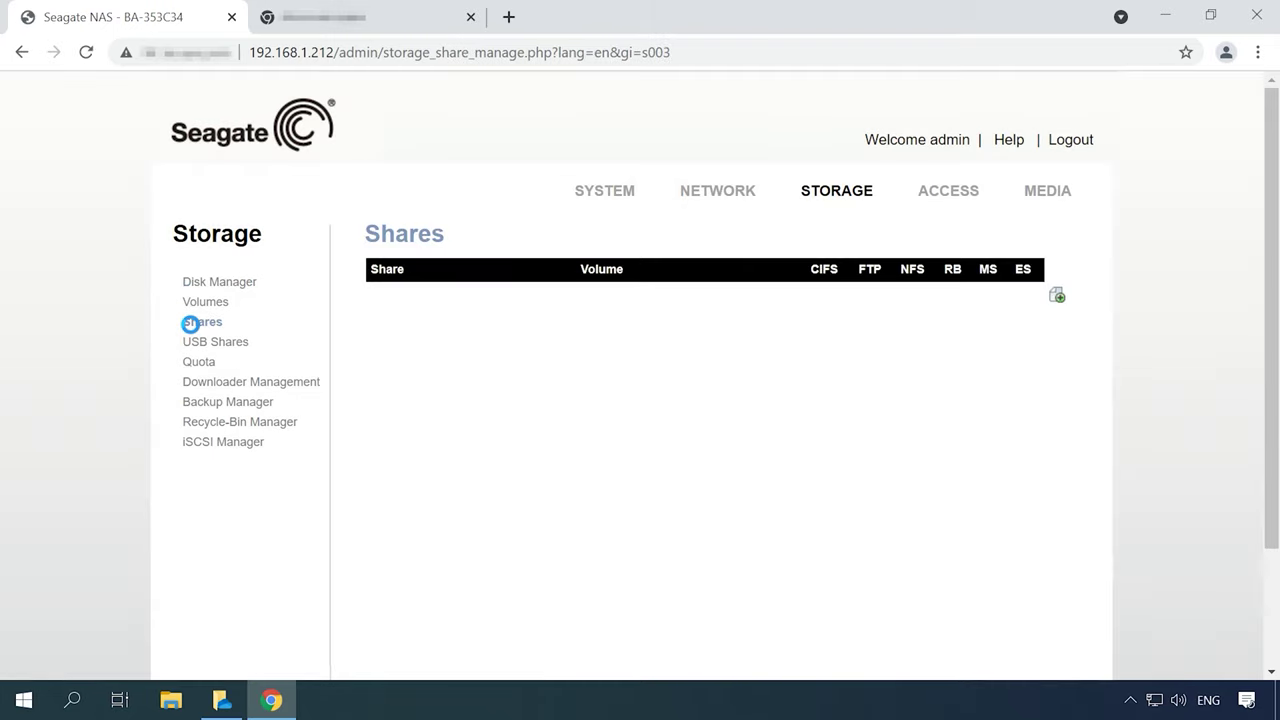
click(1056, 298)
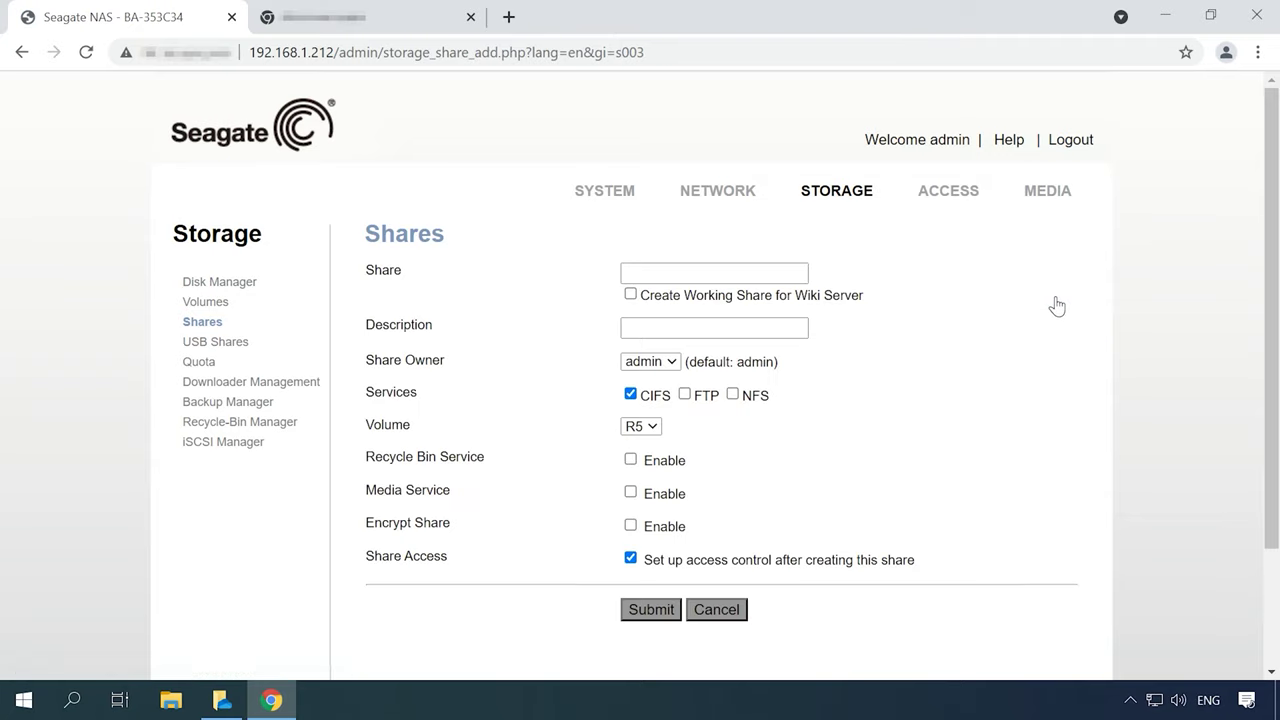
click(652, 275)
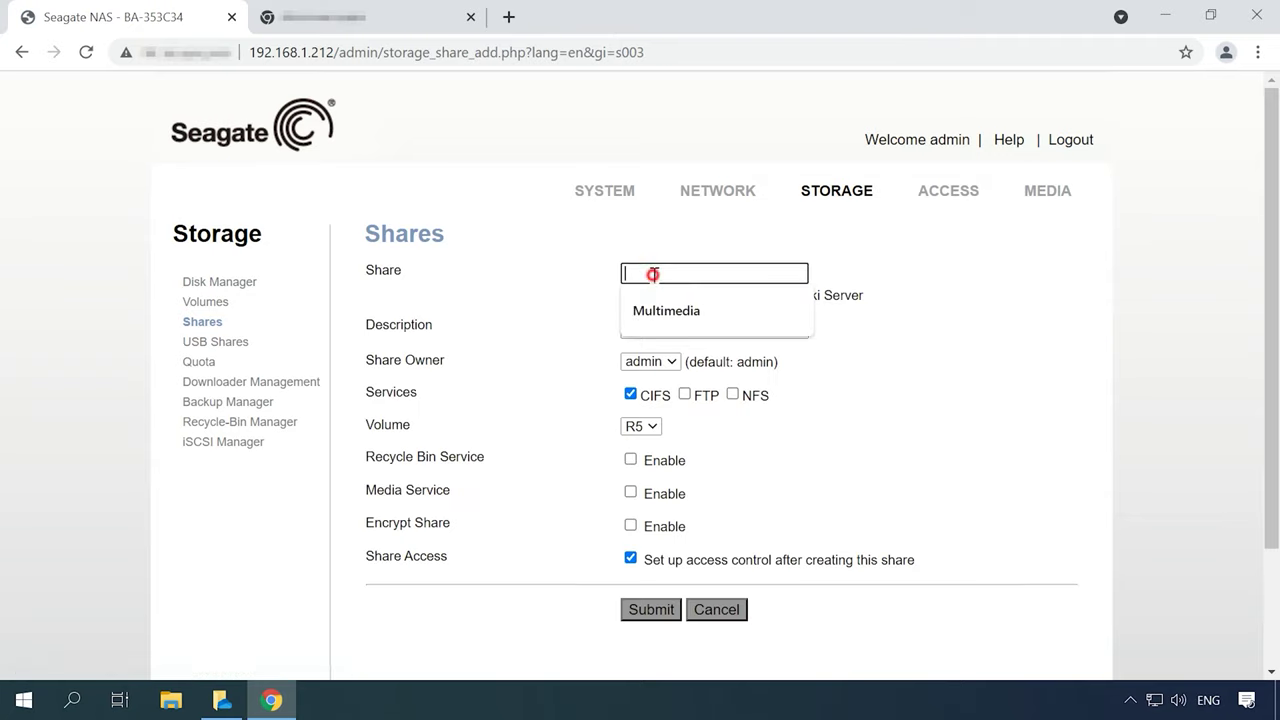
click(662, 308)
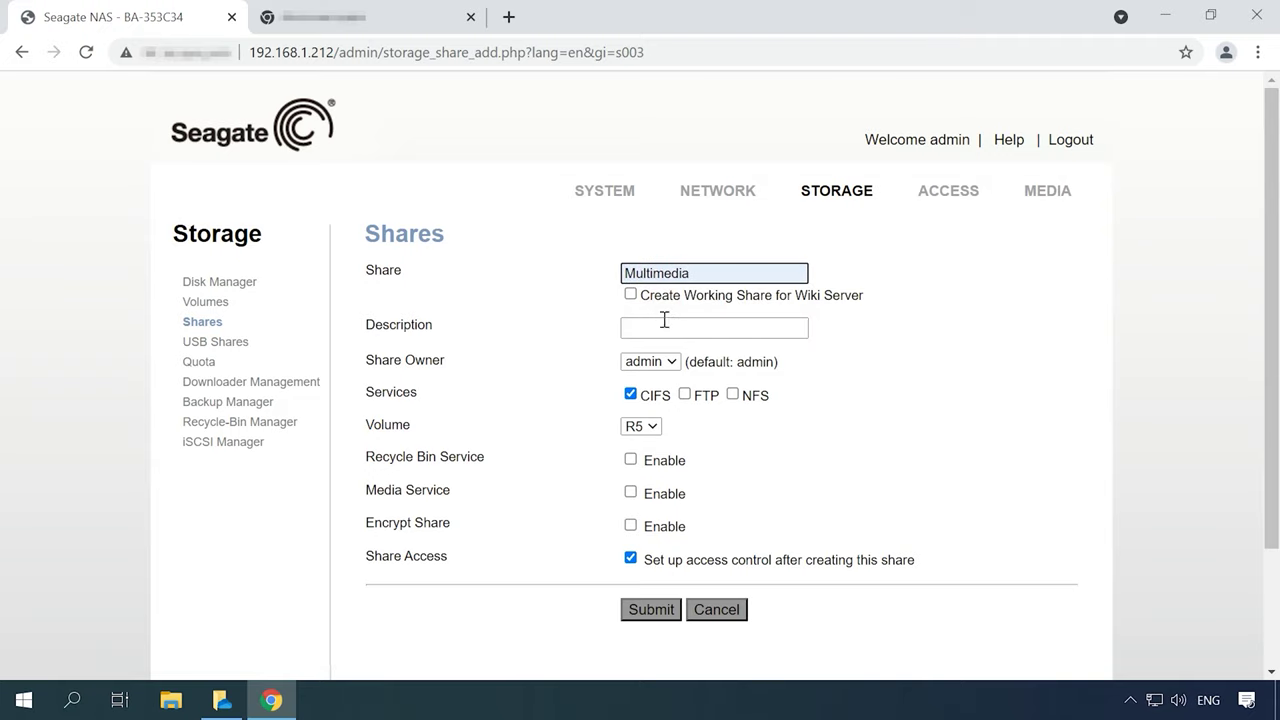
click(655, 328)
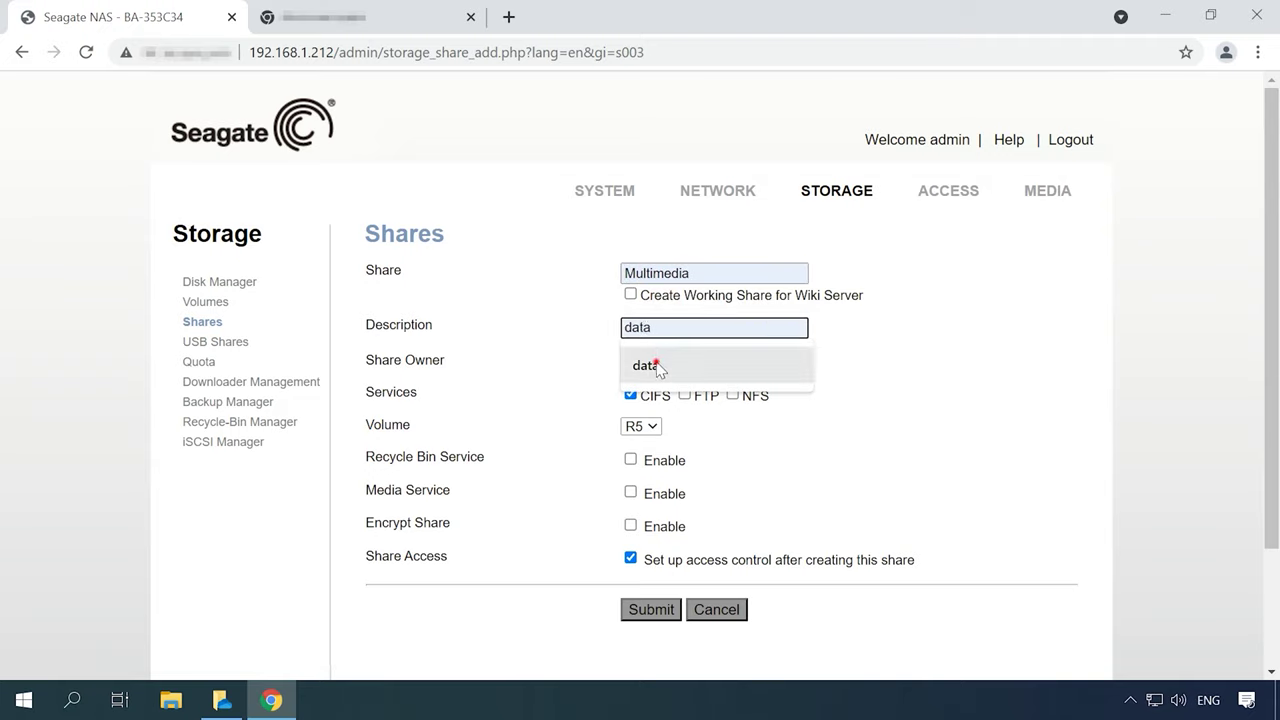
click(655, 364)
click(685, 394)
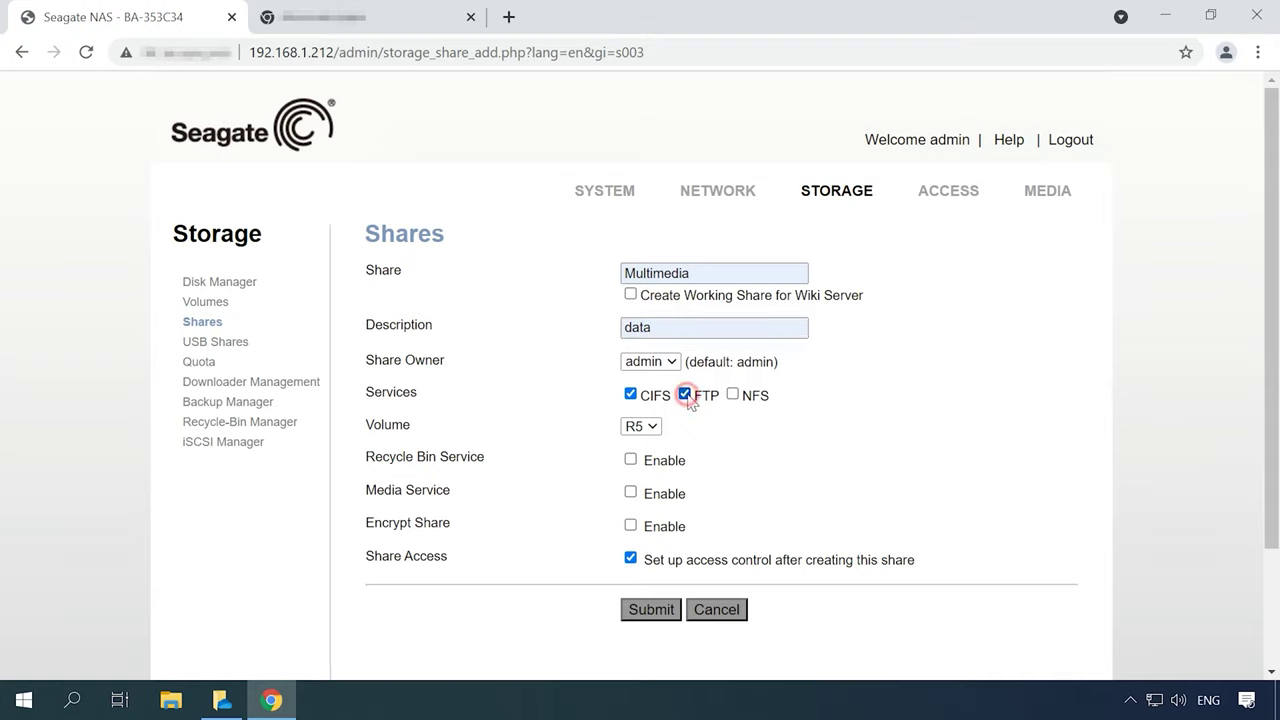
click(645, 426)
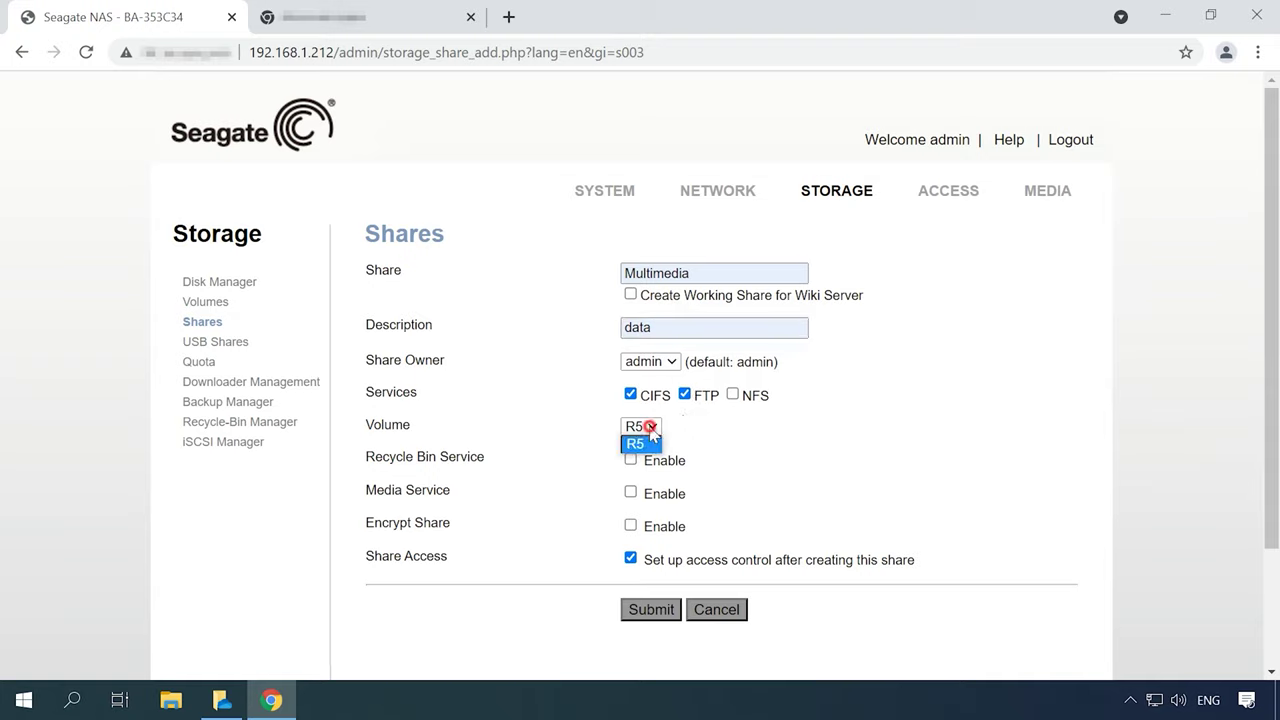
click(645, 426)
click(631, 460)
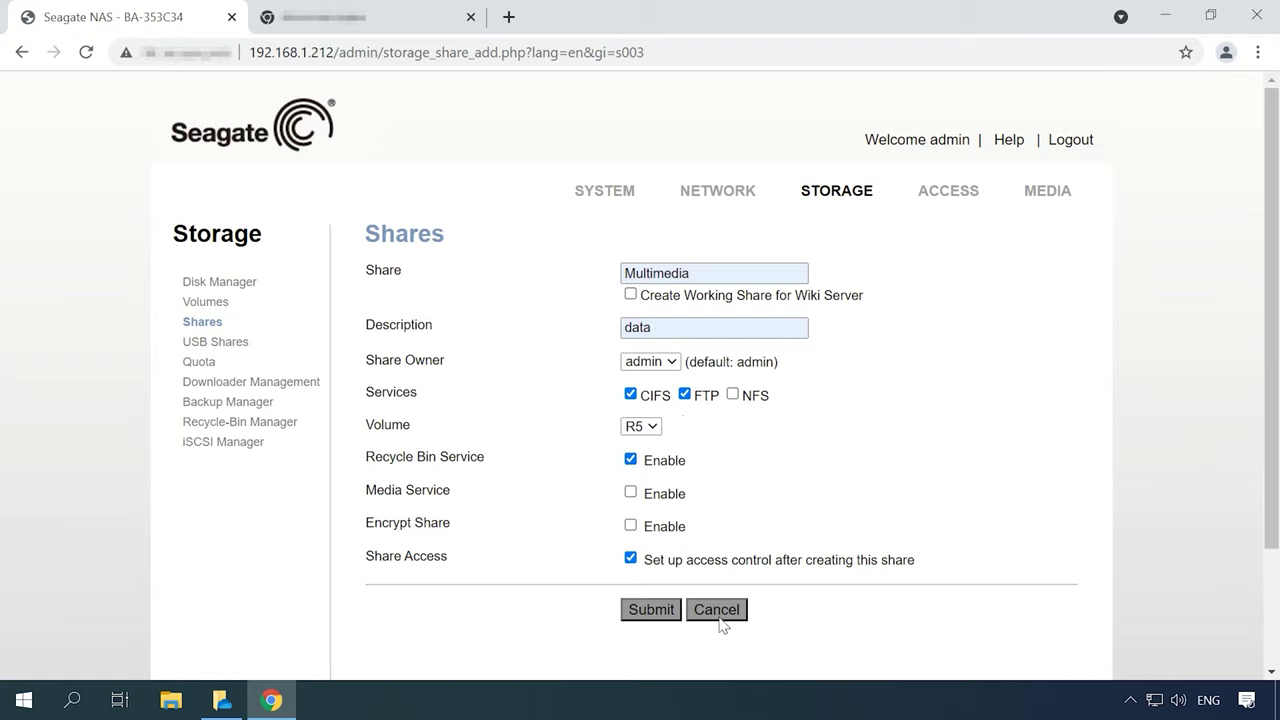
click(651, 610)
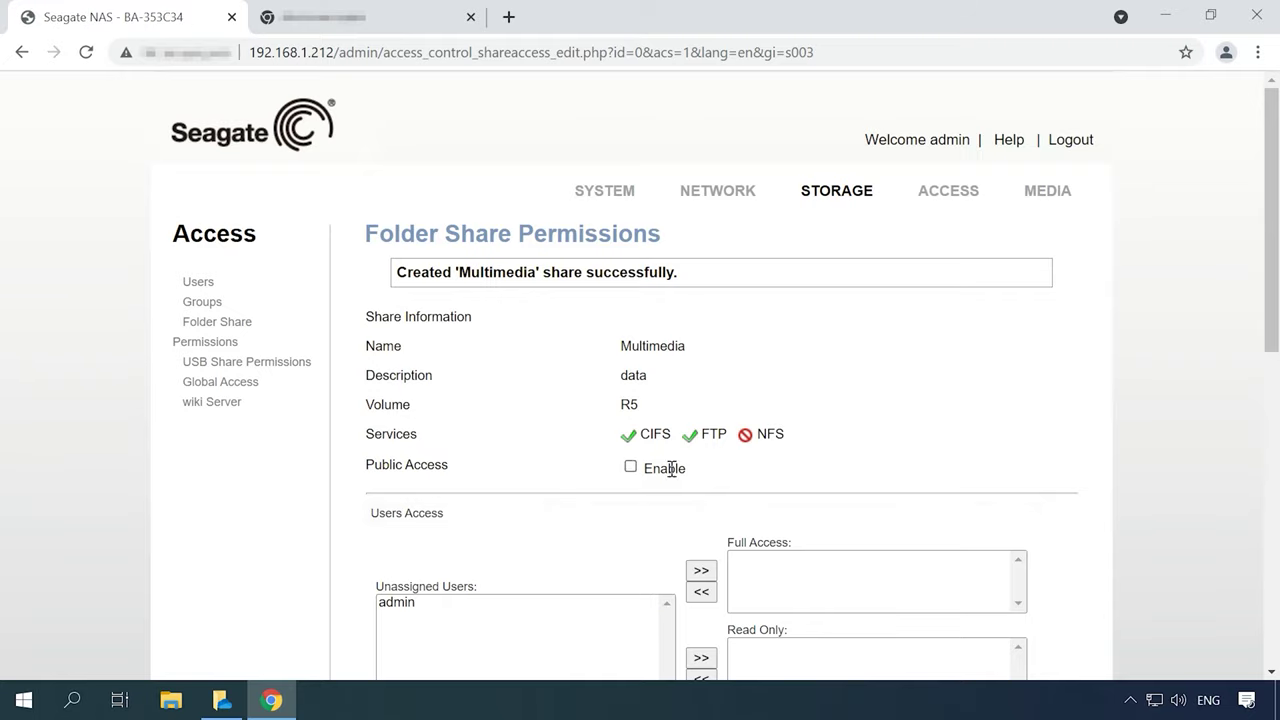
Enable Public Access on the Multimedia share and save the permission.
click(629, 468)
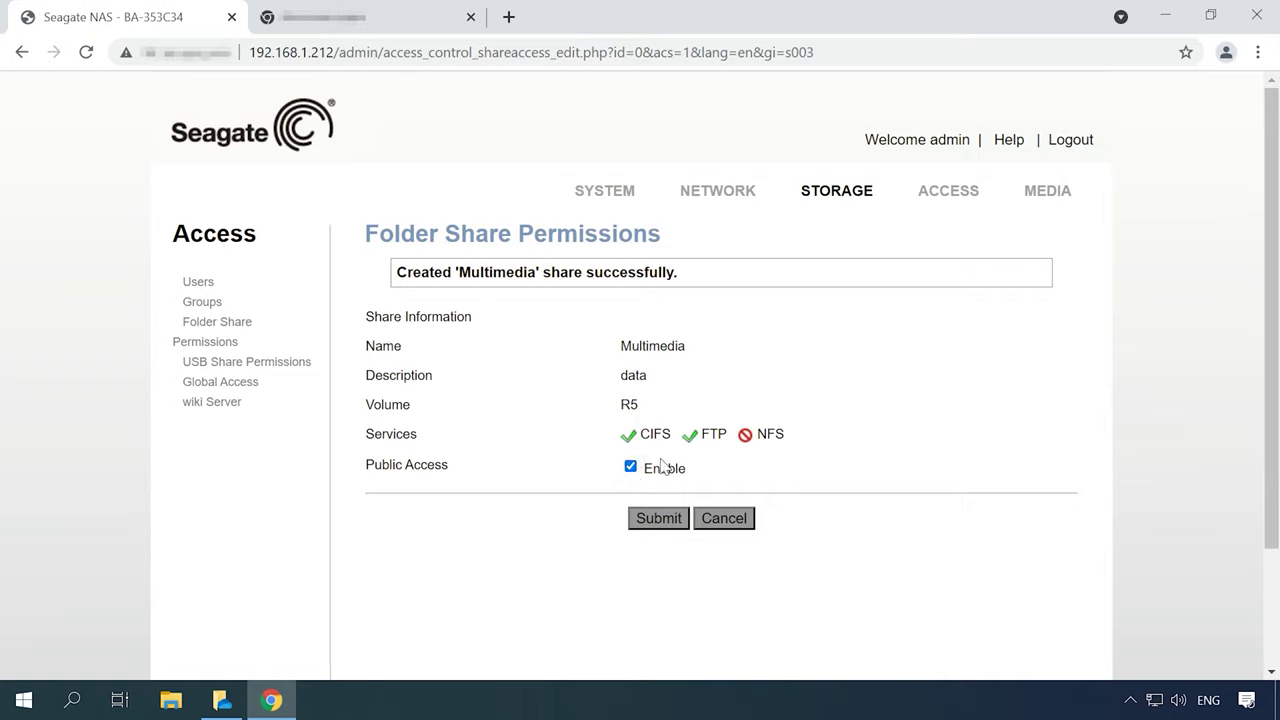
click(659, 518)
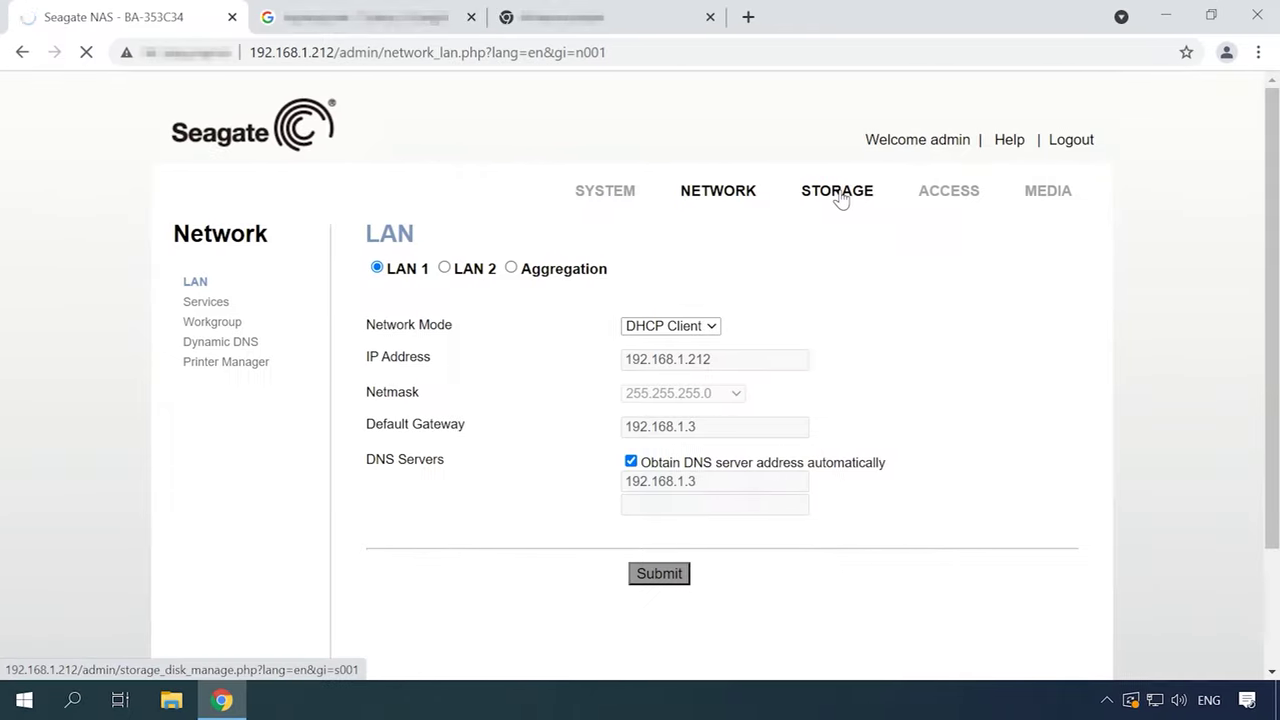
click(839, 194)
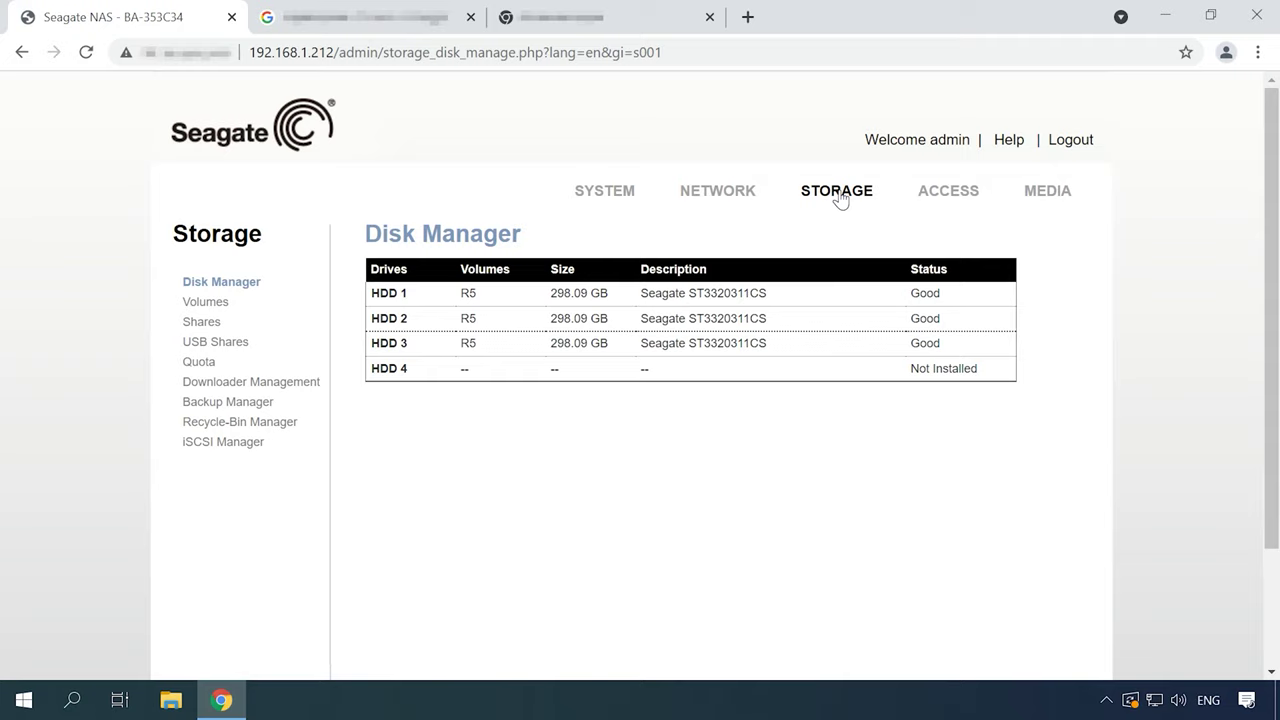
Enable the iSCSI Target Service on port 3260 in iSCSI Manager and submit it.
mouse_move(845, 199)
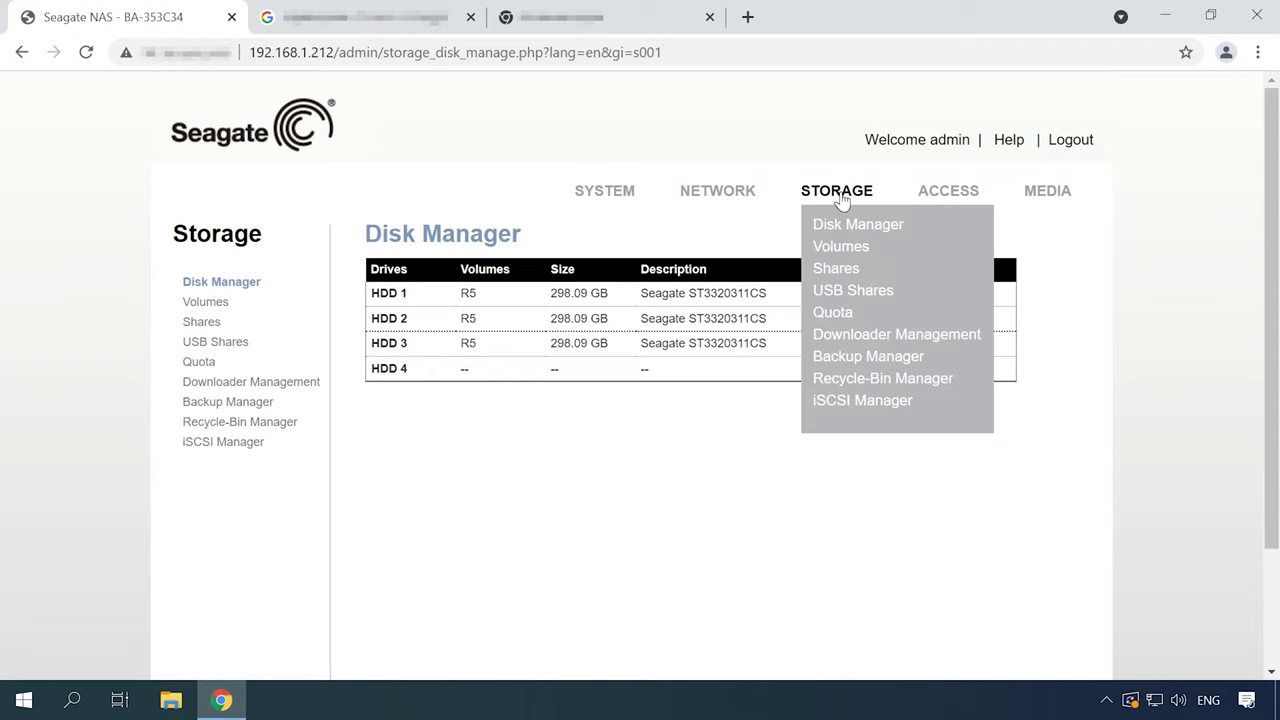
click(880, 410)
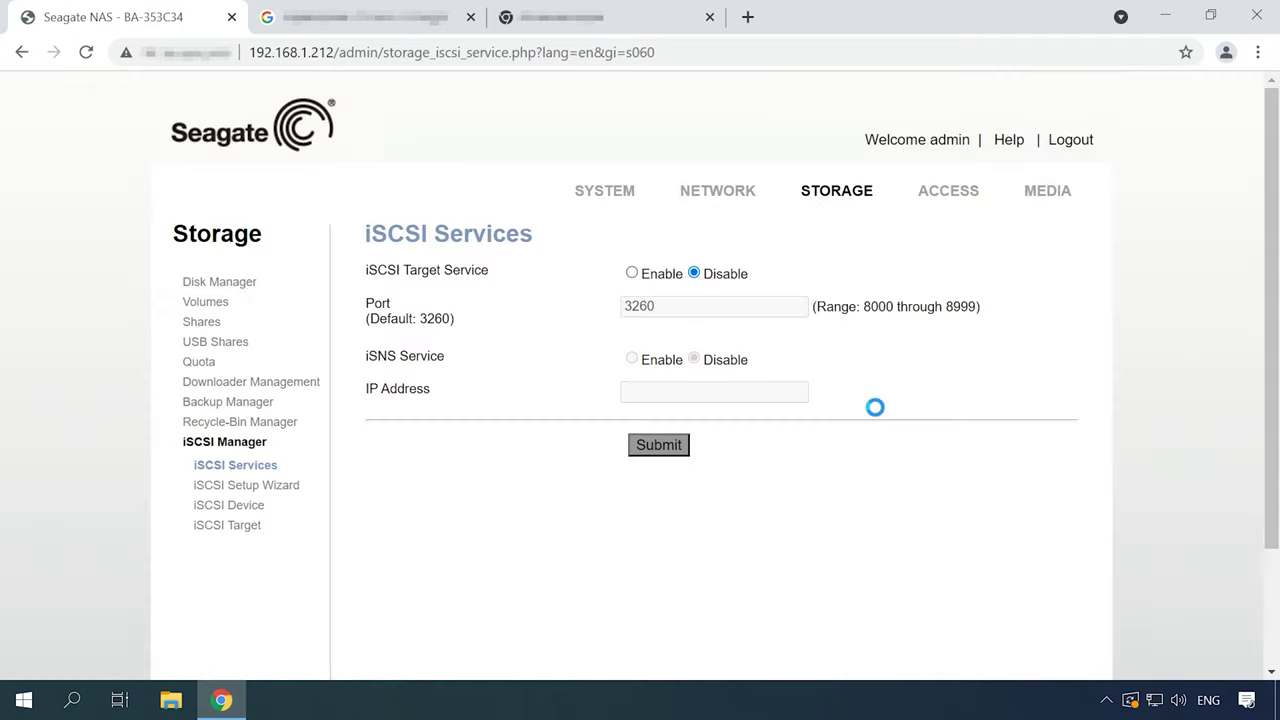
click(631, 274)
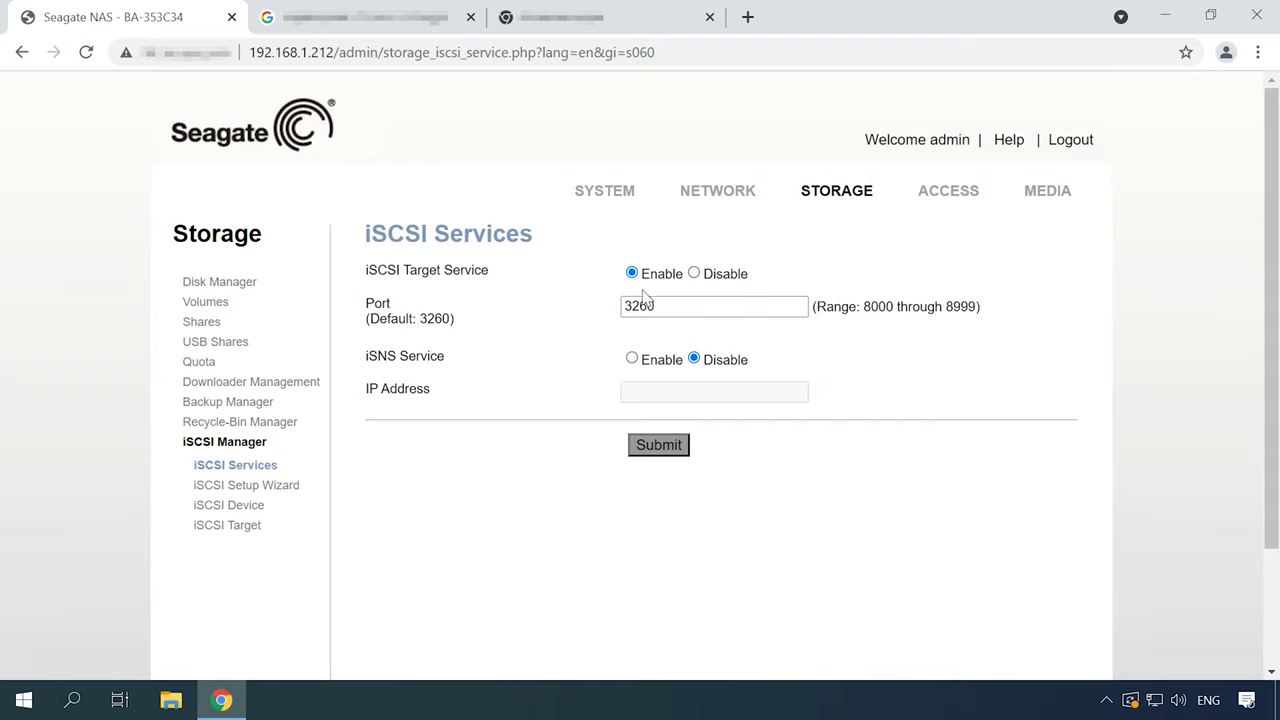
click(667, 452)
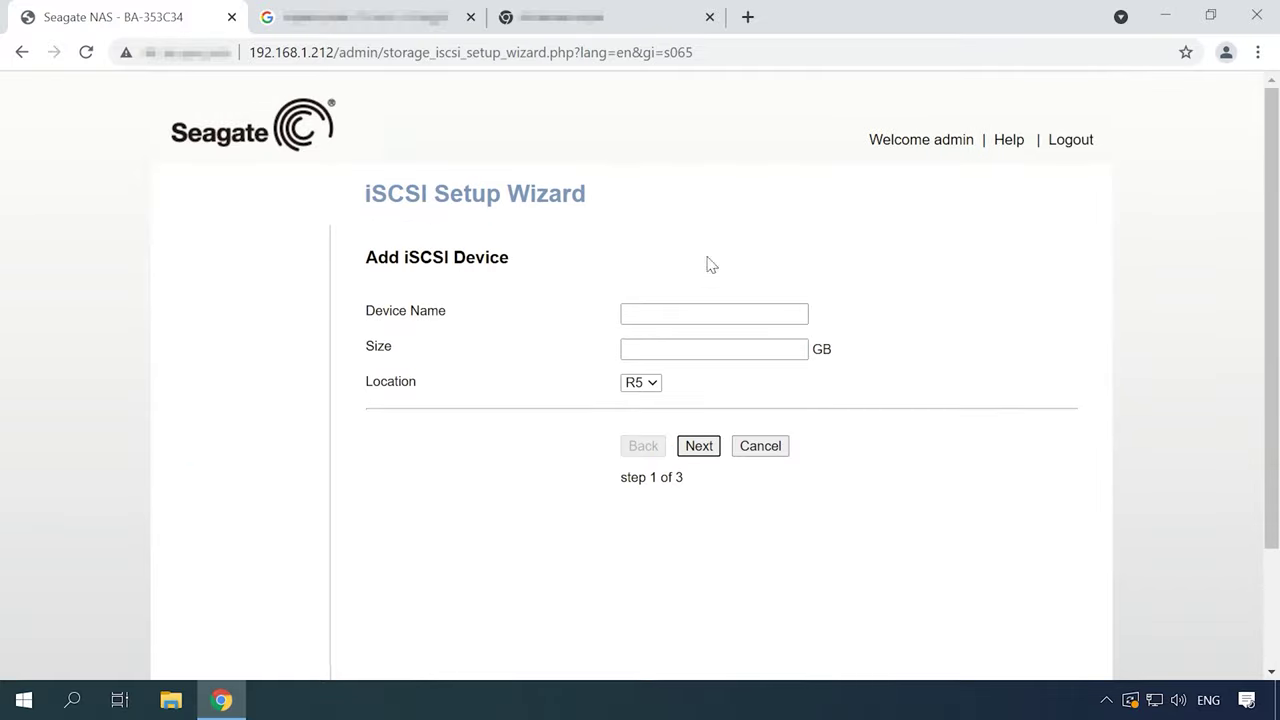
Define a new iSCSI device named DataR5 stored on volume R5.
click(672, 310)
text(DataR5)
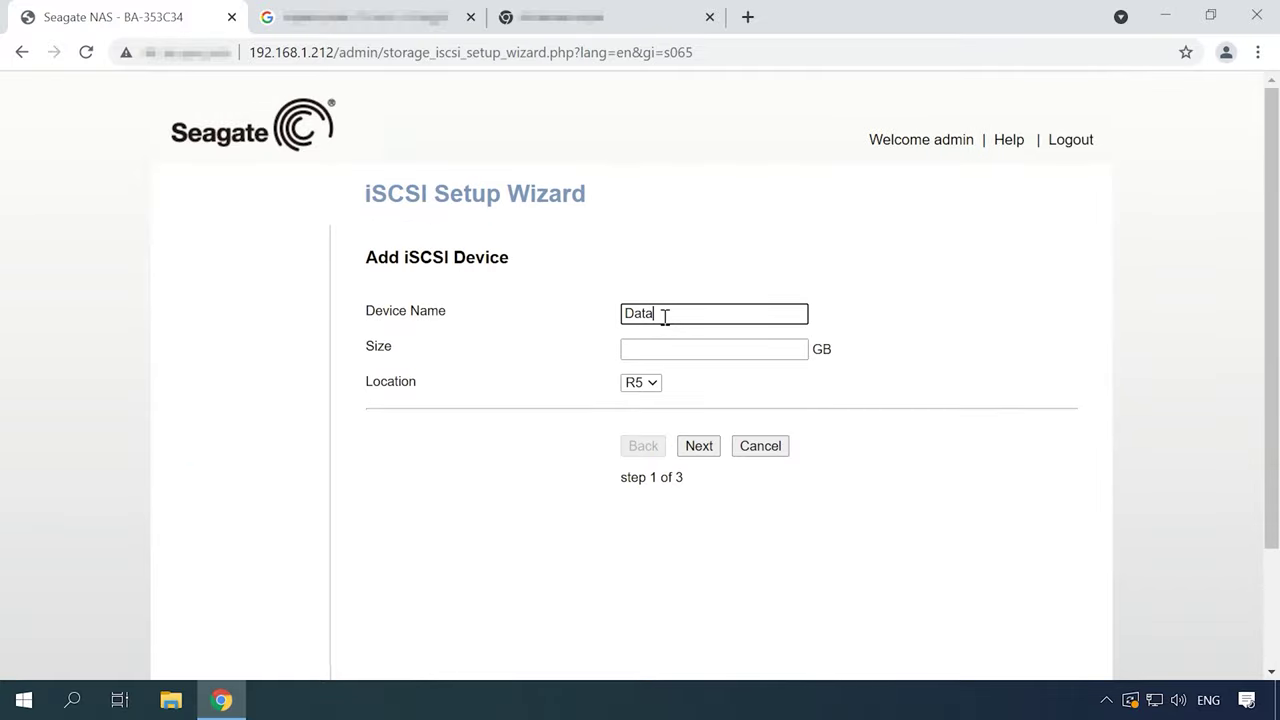
click(666, 343)
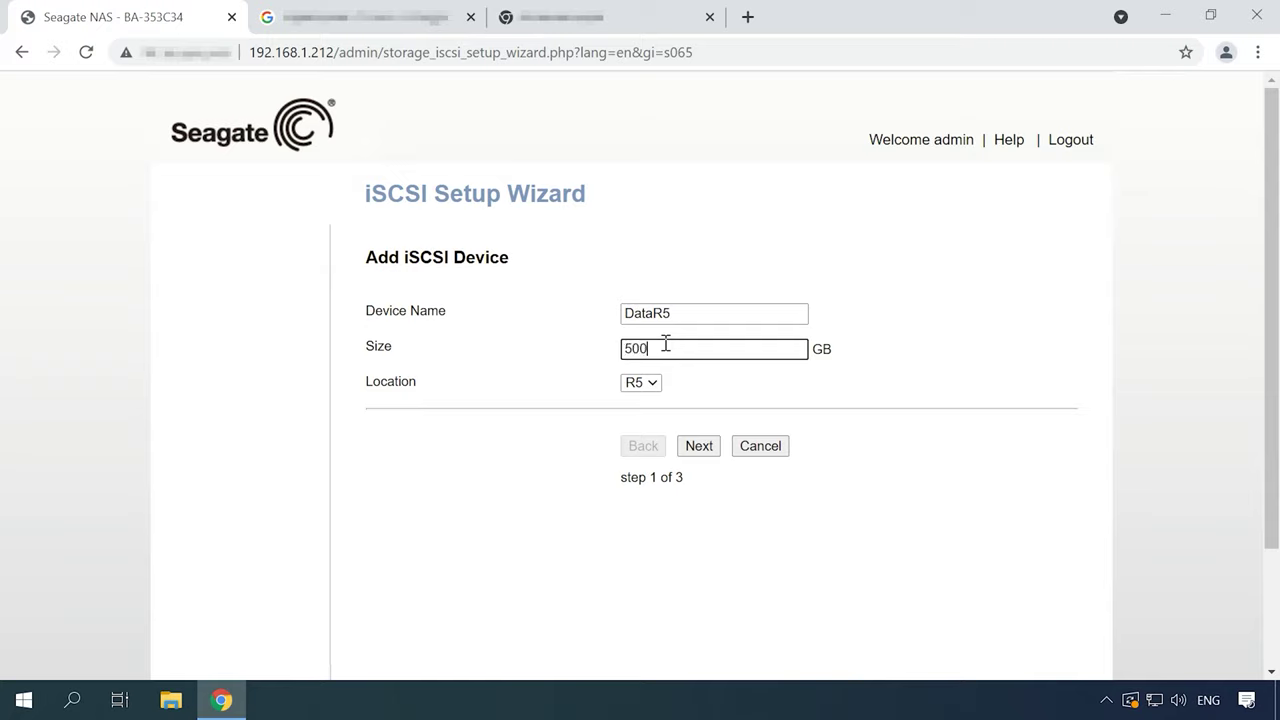
click(640, 383)
click(636, 399)
click(700, 450)
Set the IQN suffix to 12 and create target iqn.1992-09.com.seagate:12.
click(631, 349)
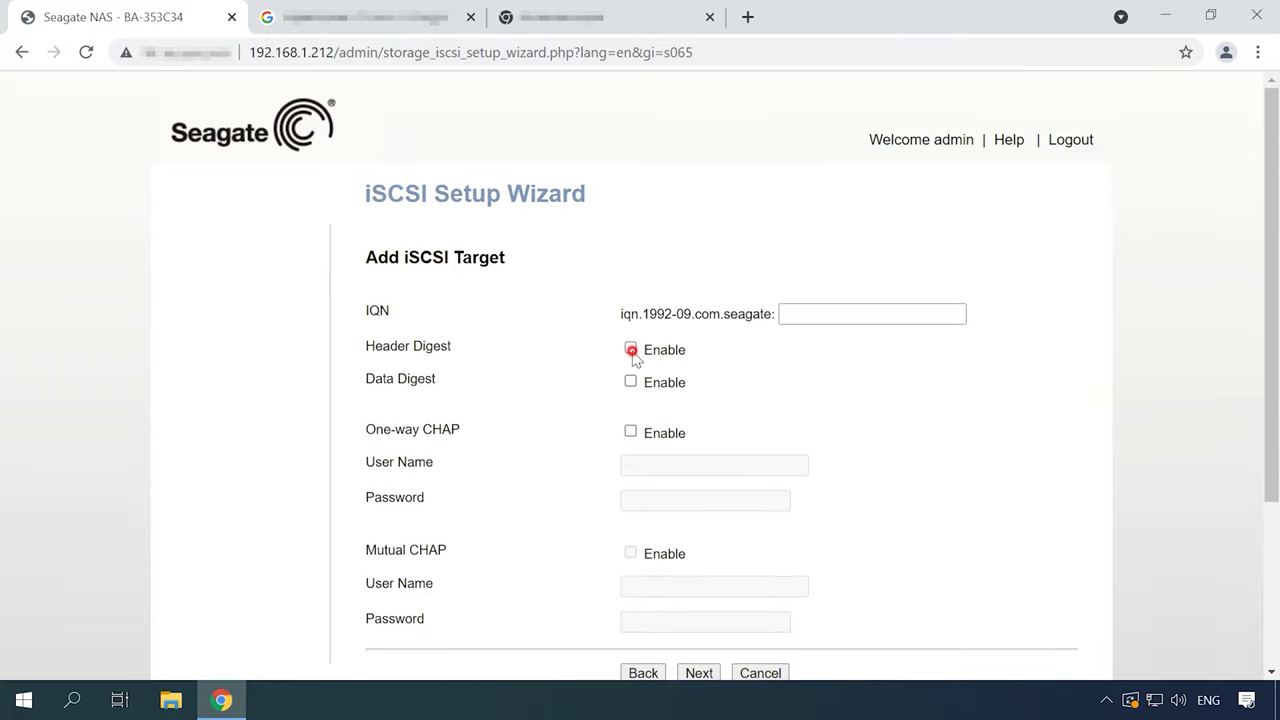
click(631, 349)
click(816, 313)
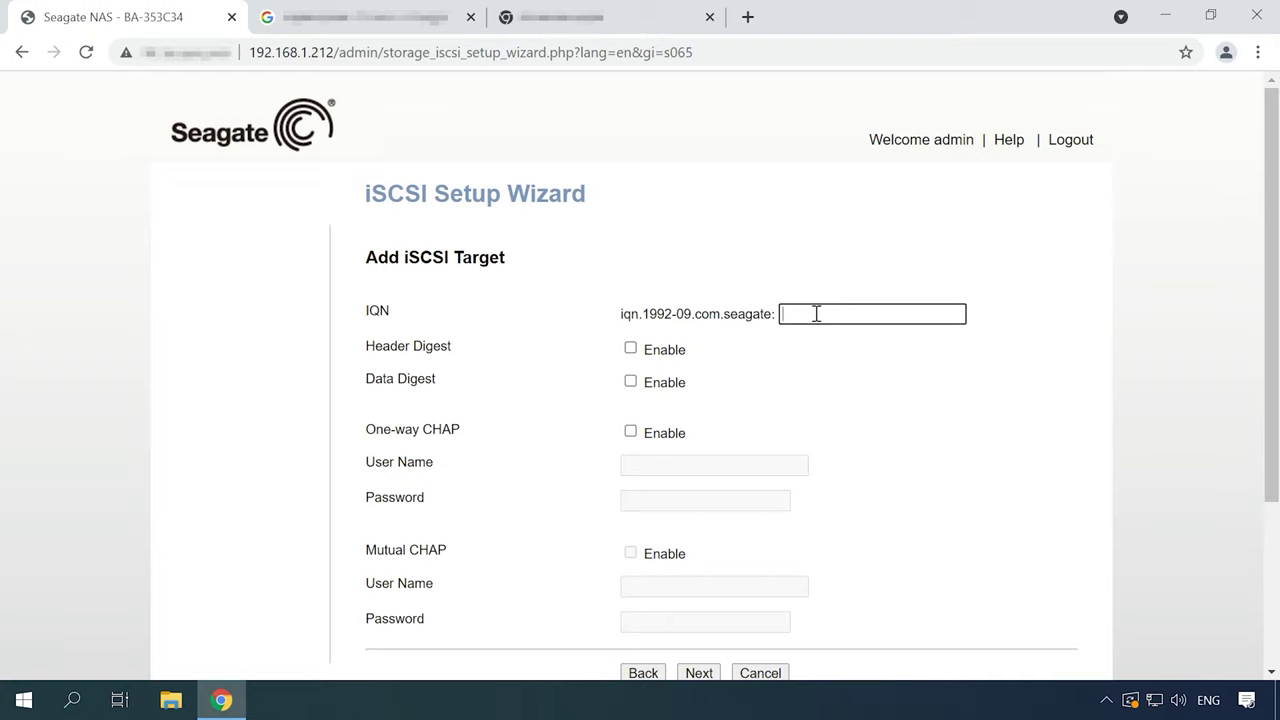
text(12)
click(836, 457)
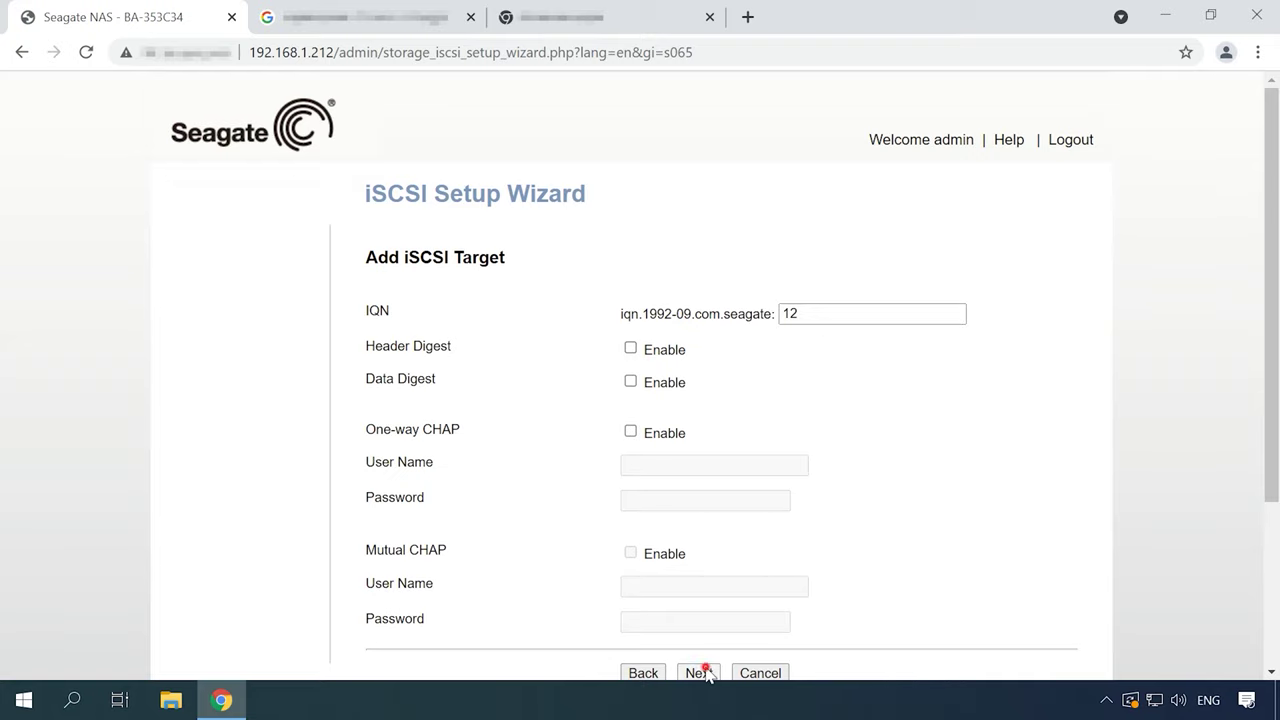
click(700, 672)
click(706, 645)
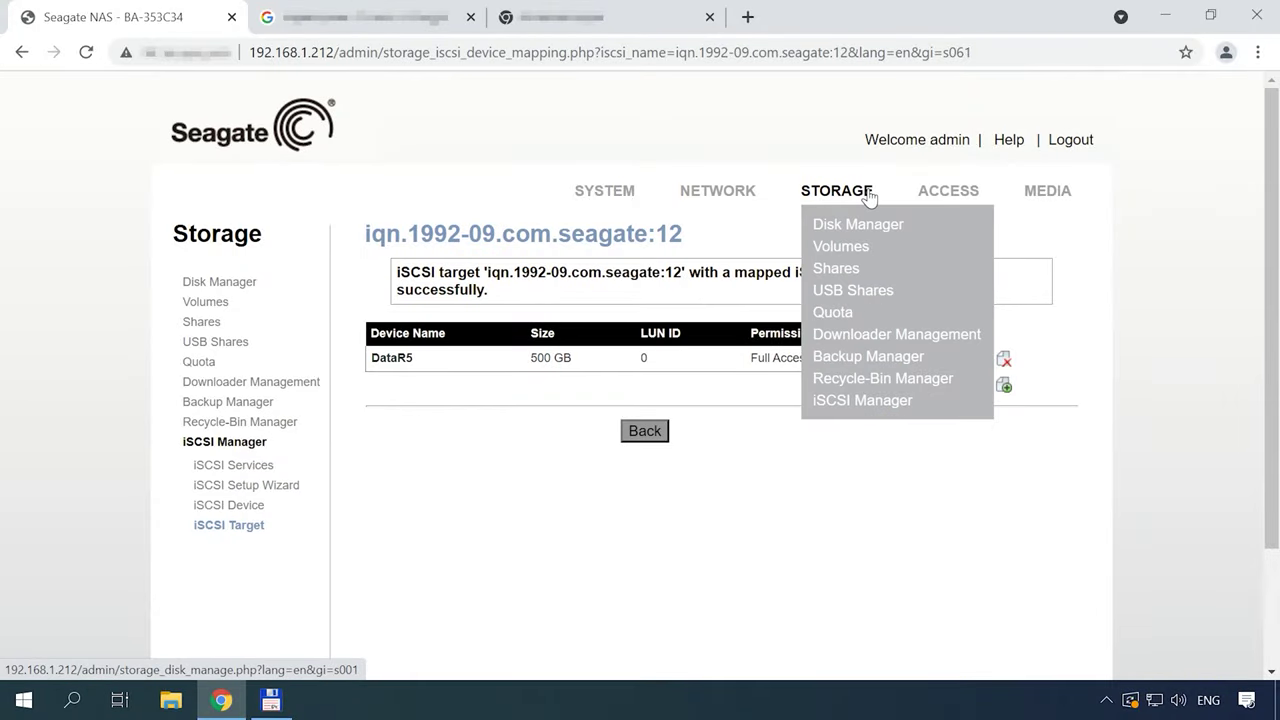
View the Multimedia share's recycle bin in Recycle-Bin Manager, which lists no files.
click(905, 385)
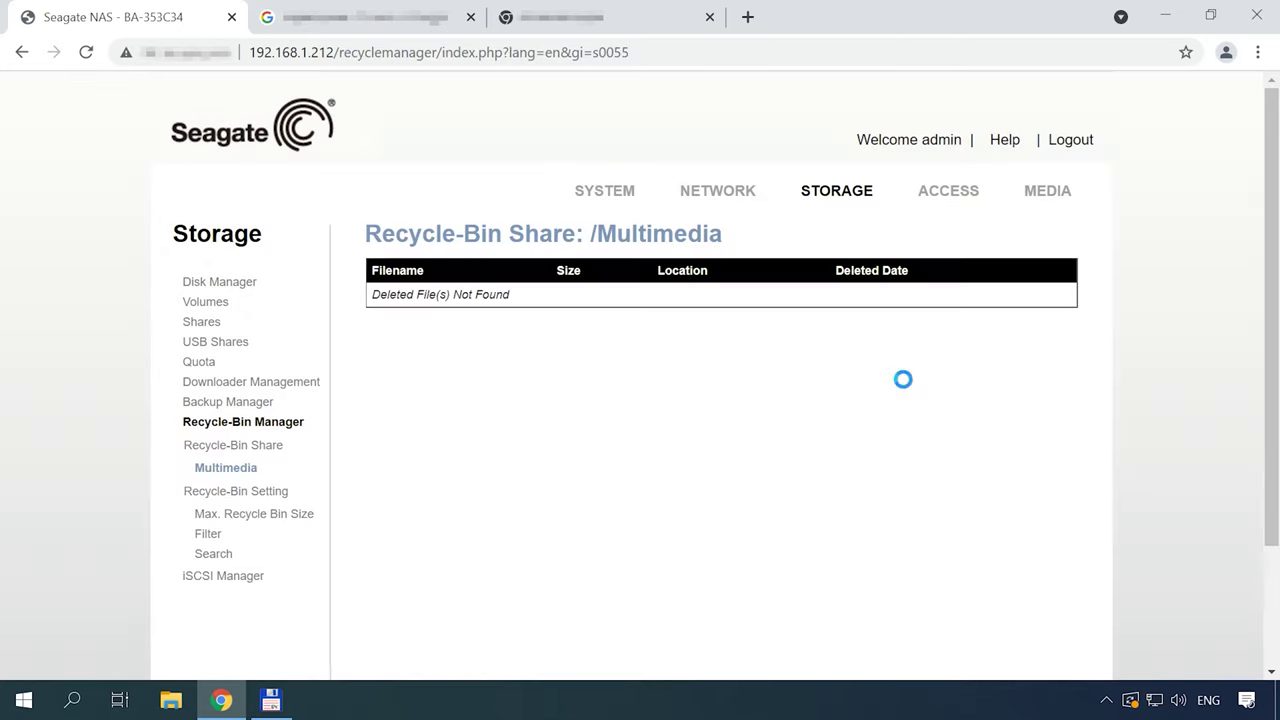
click(233, 467)
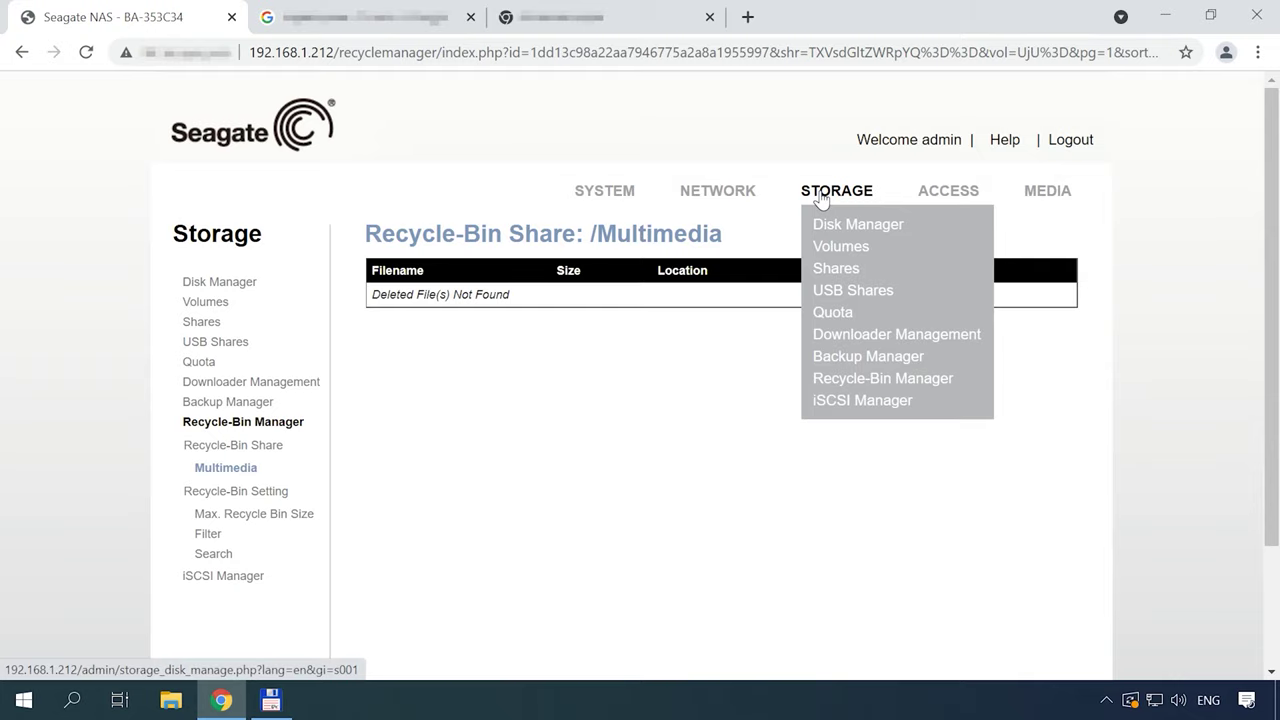
Turn on the Recycle Bin Service for the Multimedia share and submit the change.
click(839, 269)
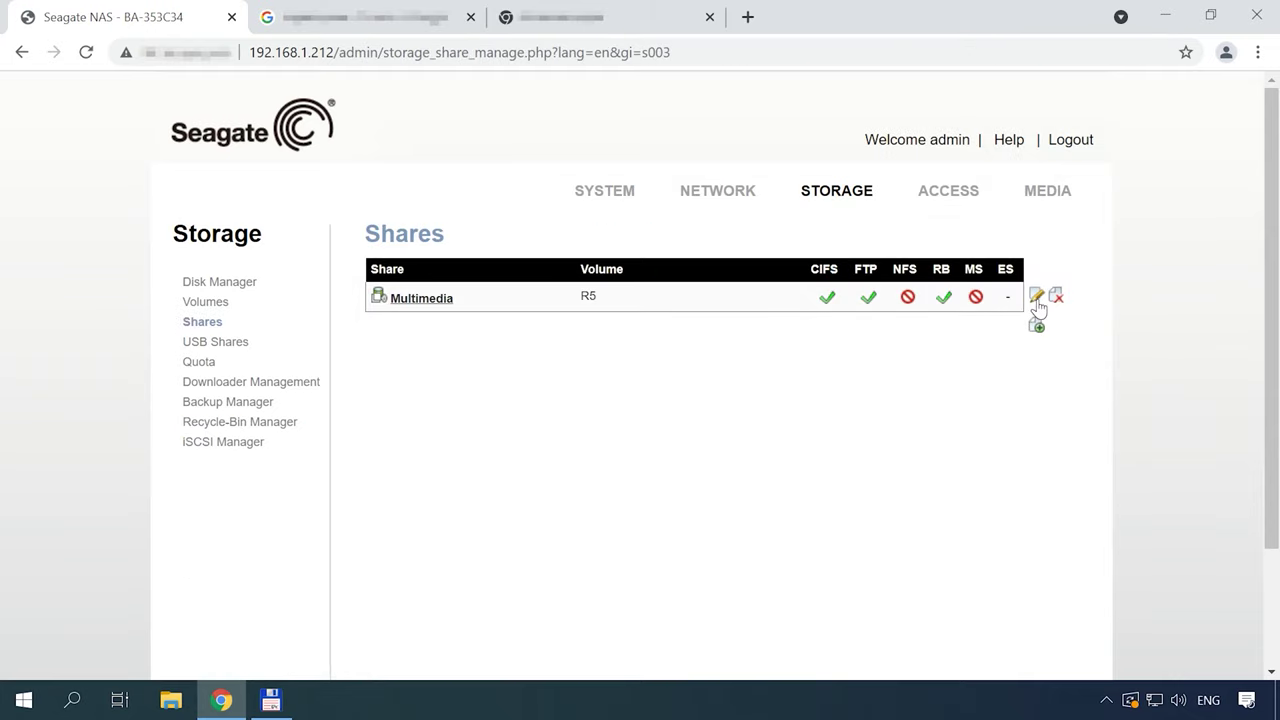
click(1036, 306)
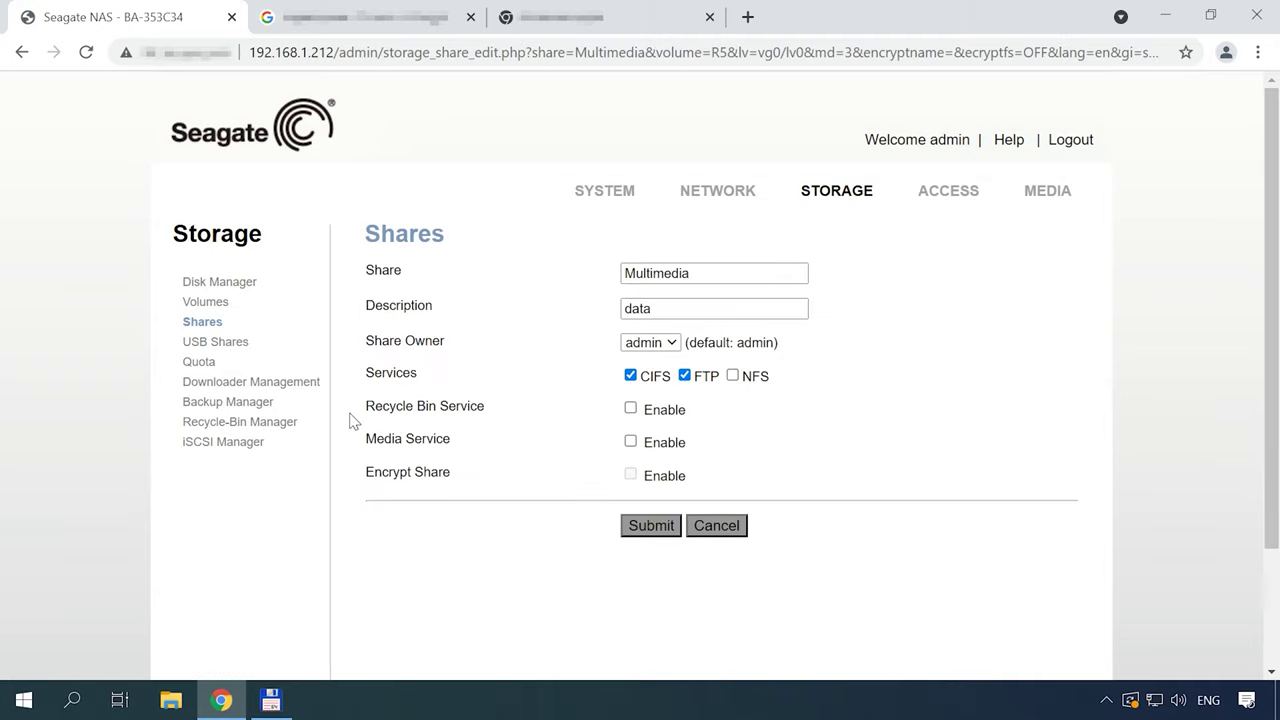
click(630, 408)
click(650, 530)
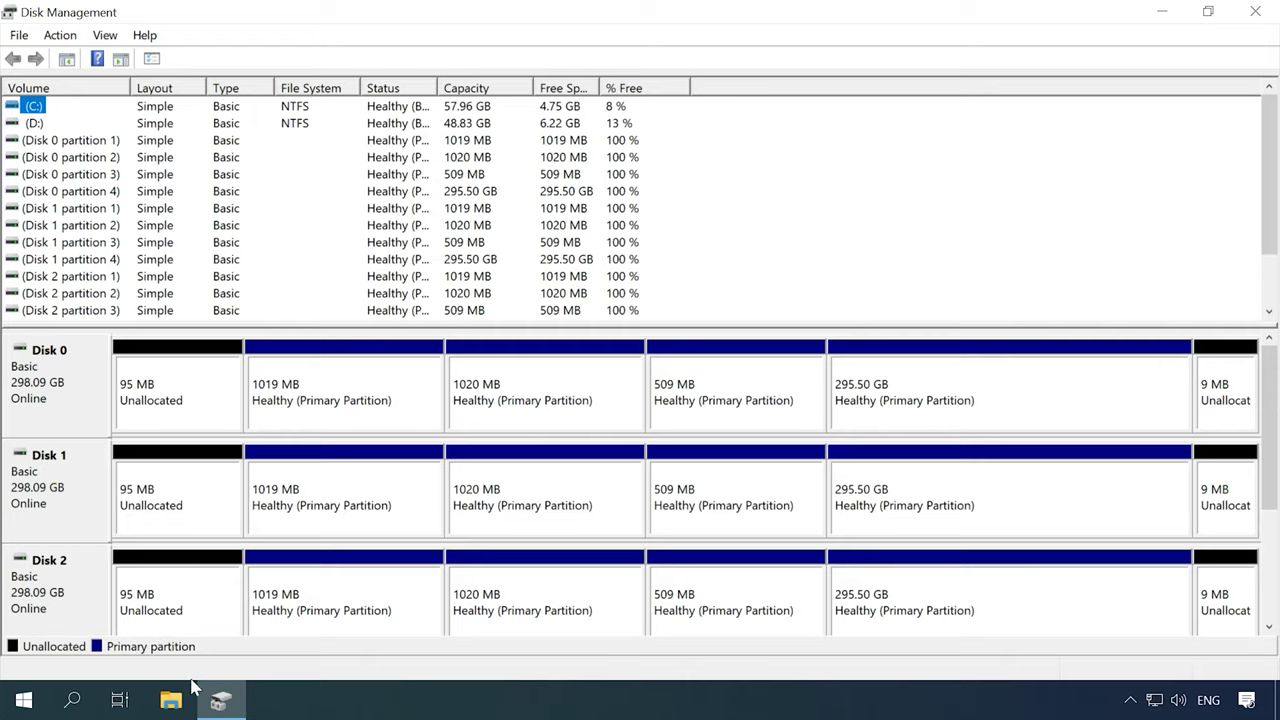
Minimize Disk Management and launch Hetman RAID Recovery from the desktop.
click(218, 699)
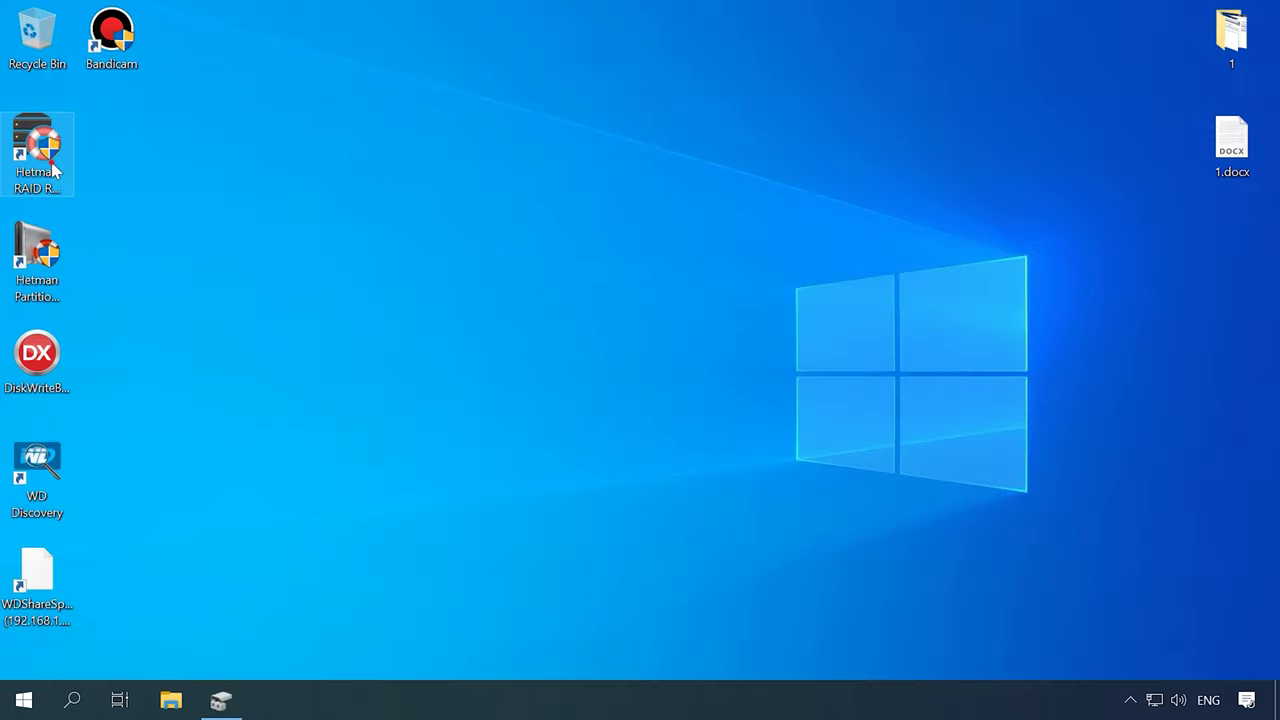
double_click(53, 167)
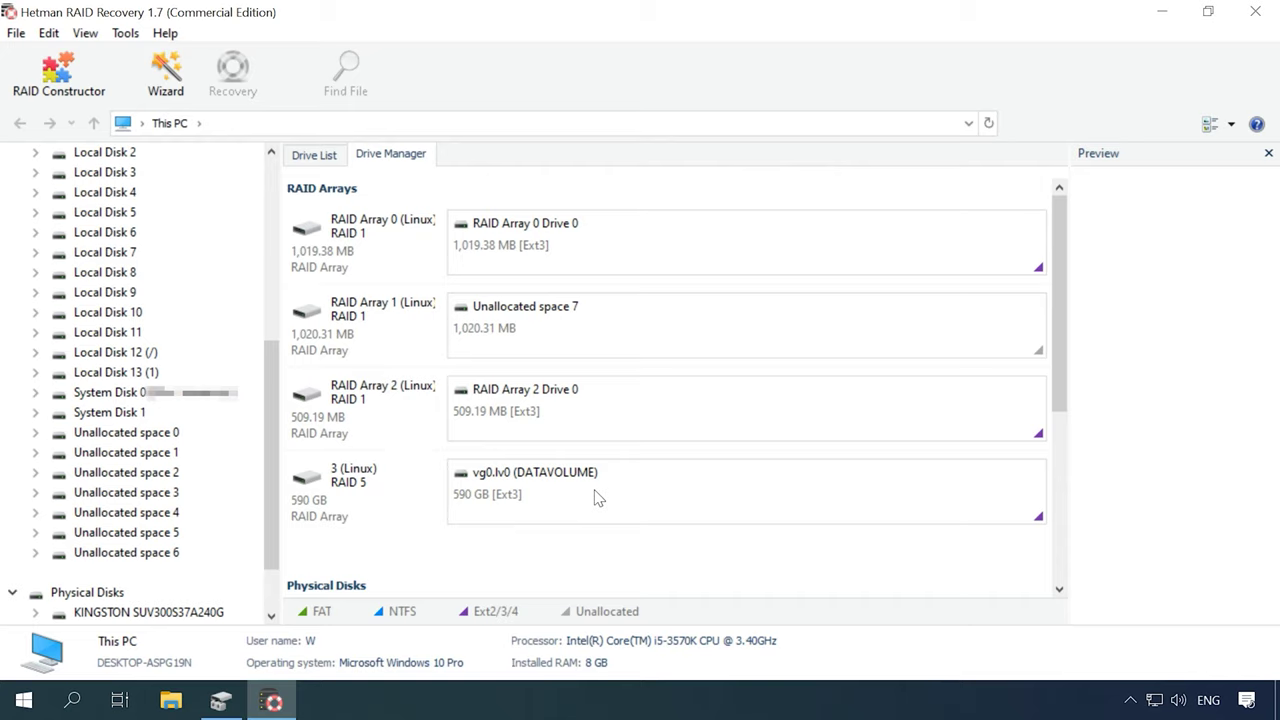
Open the vg0.lv0 (DATAVOLUME) partition of the 590 GB RAID 5 array.
click(372, 502)
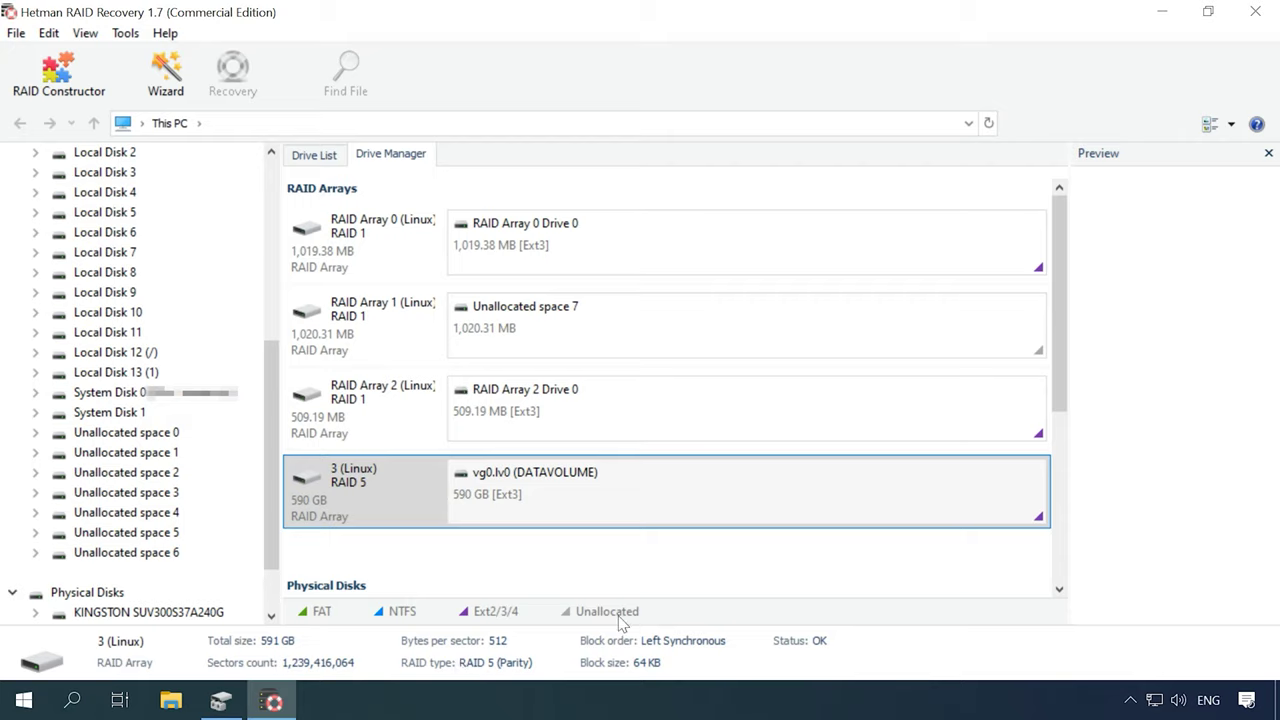
click(617, 499)
right_click(617, 496)
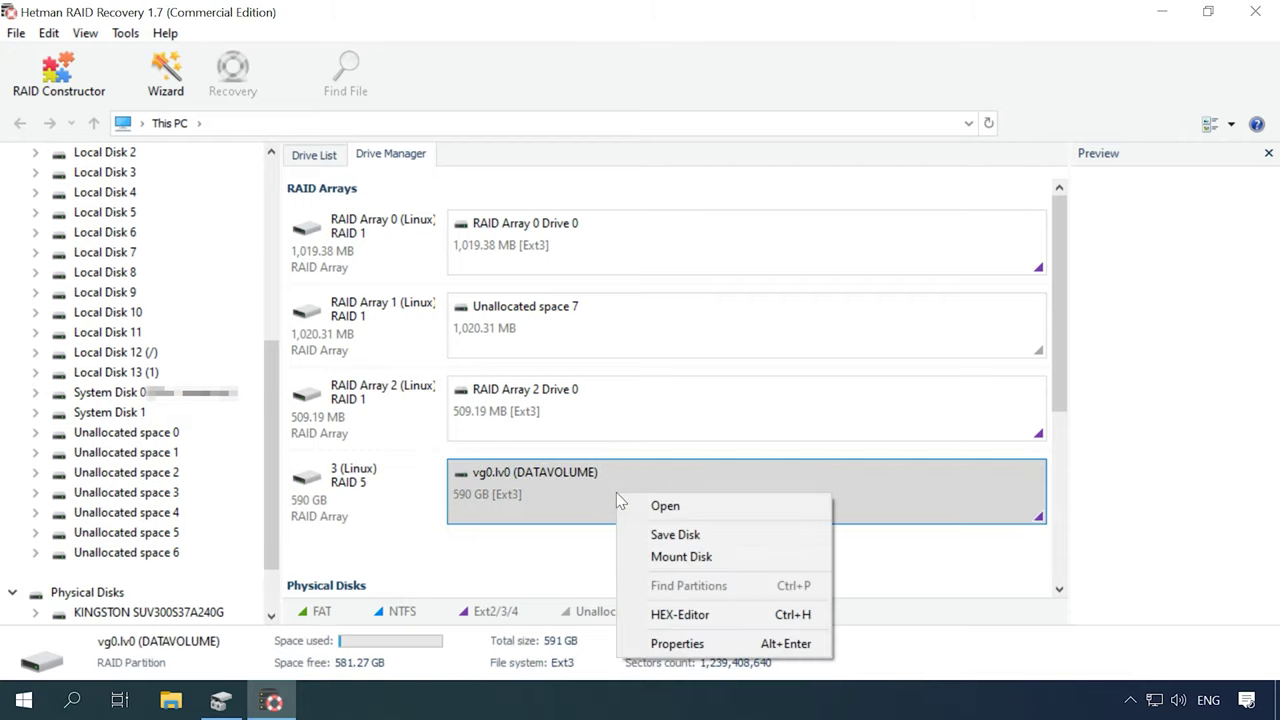
click(676, 510)
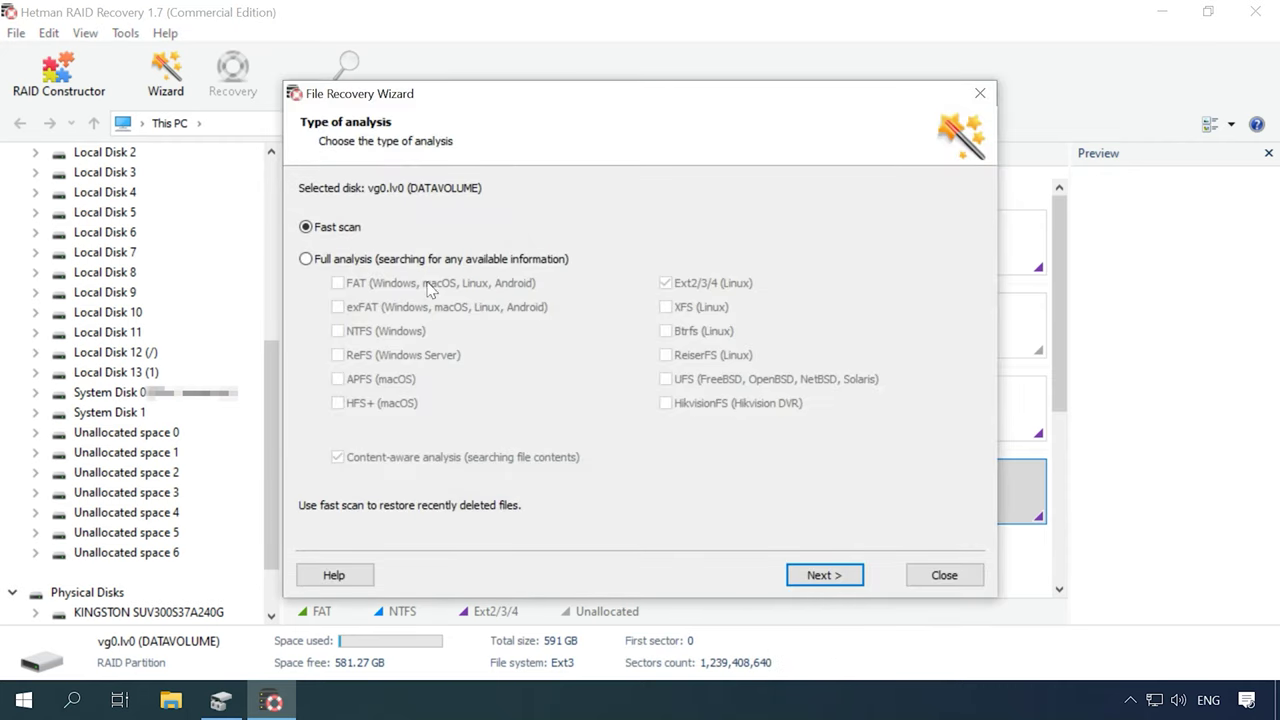
Fast-scan DATAVOLUME and open the Multimedia folder among the found files.
click(824, 578)
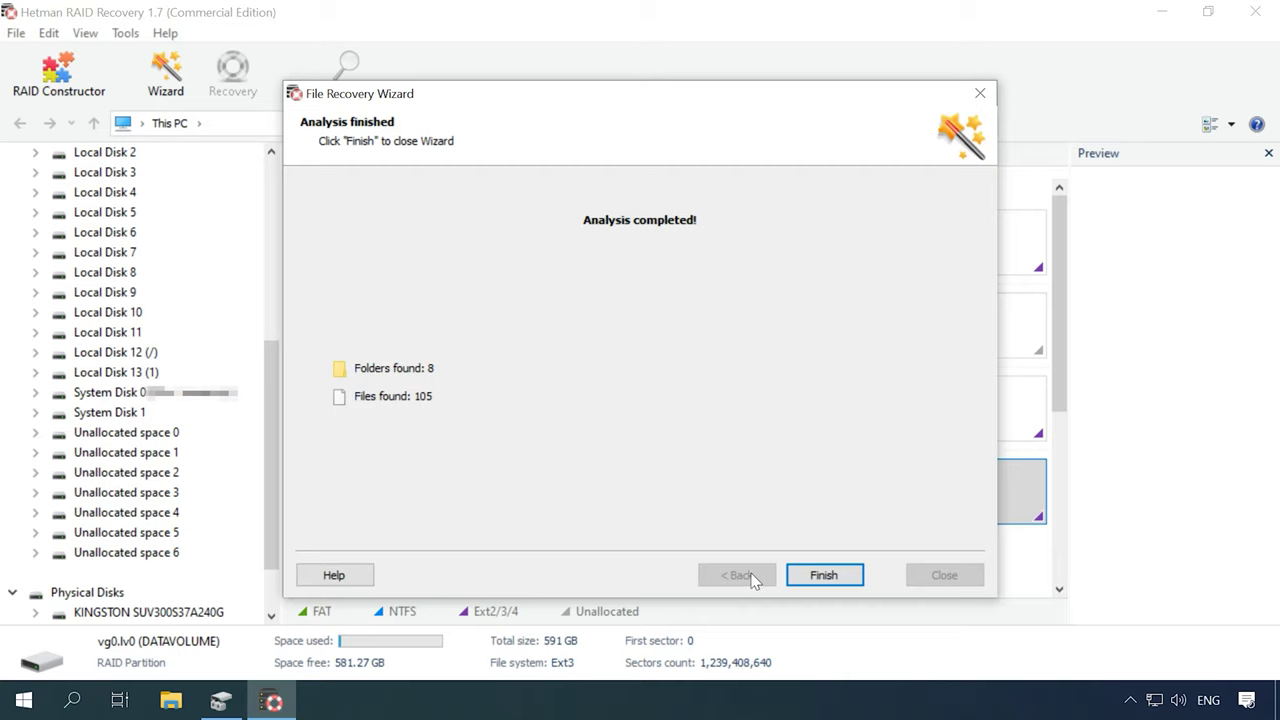
click(824, 575)
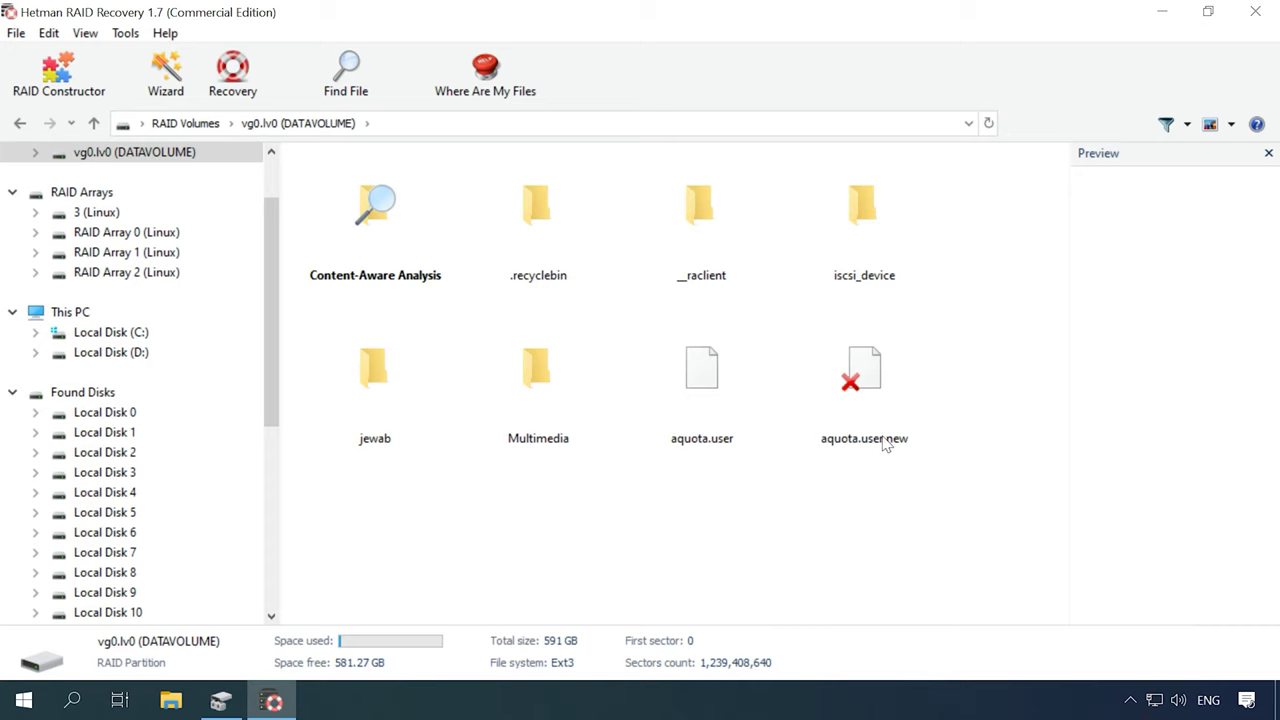
click(558, 413)
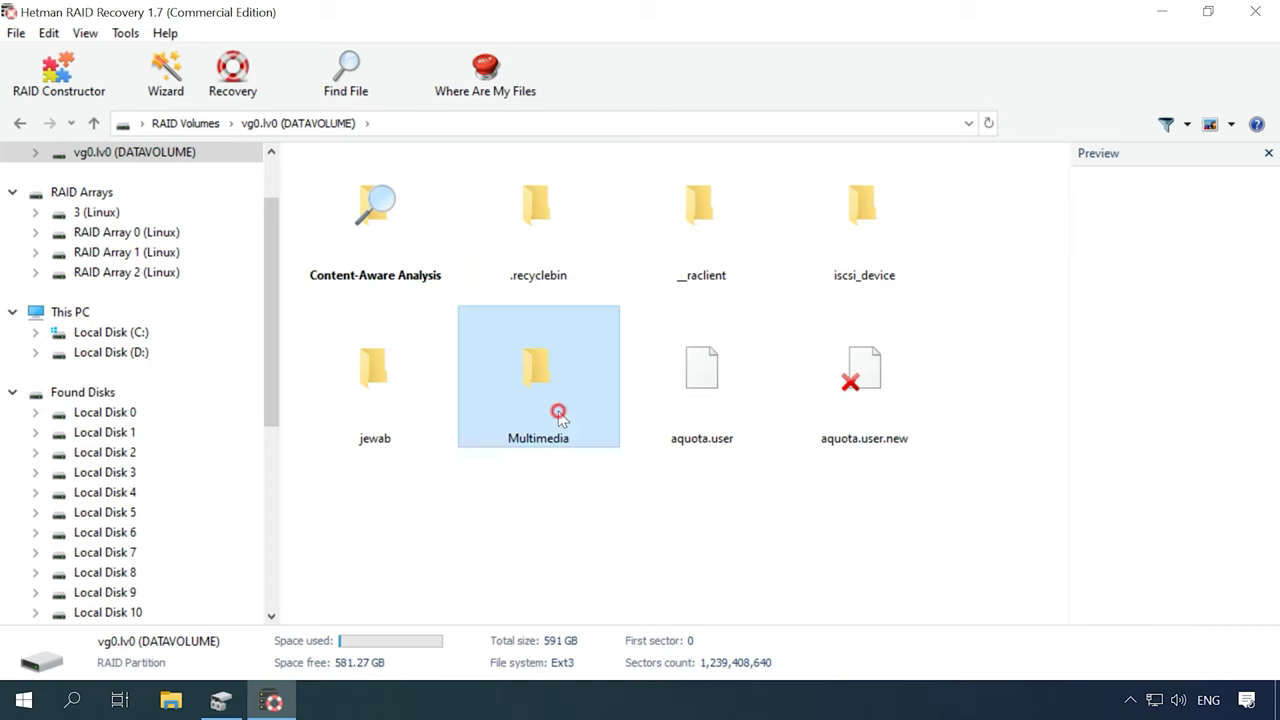
double_click(558, 413)
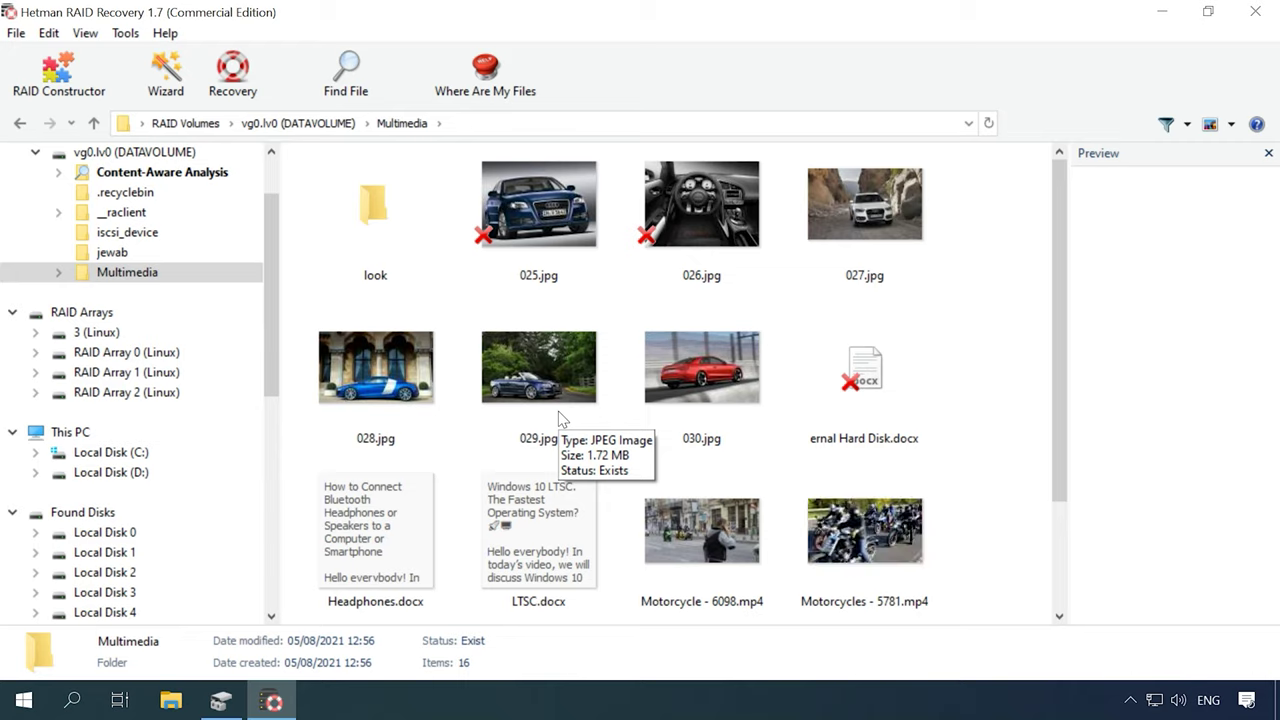
Preview deleted photos 025.jpg and 026.jpg, then select 025.jpg through 027.jpg.
click(508, 245)
click(708, 250)
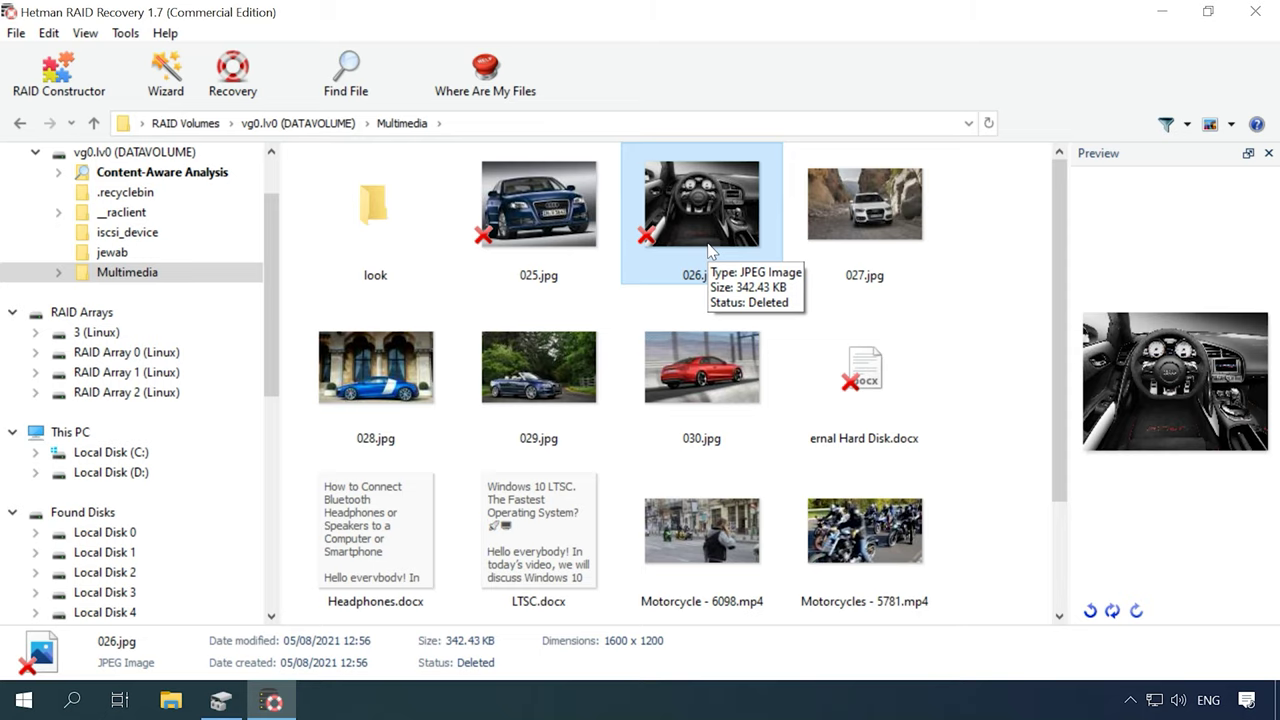
drag(1030, 216, 495, 230)
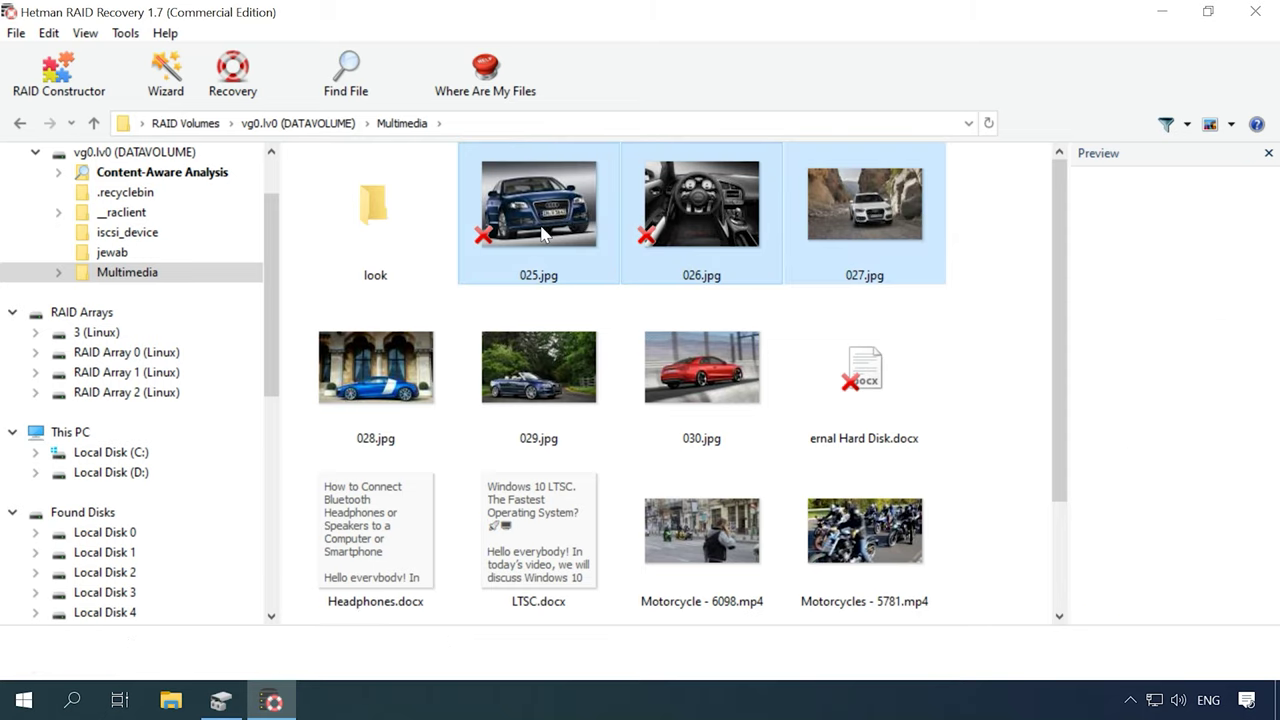
Recover photos 025.jpg–027.jpg by saving them to the hard disk.
click(226, 100)
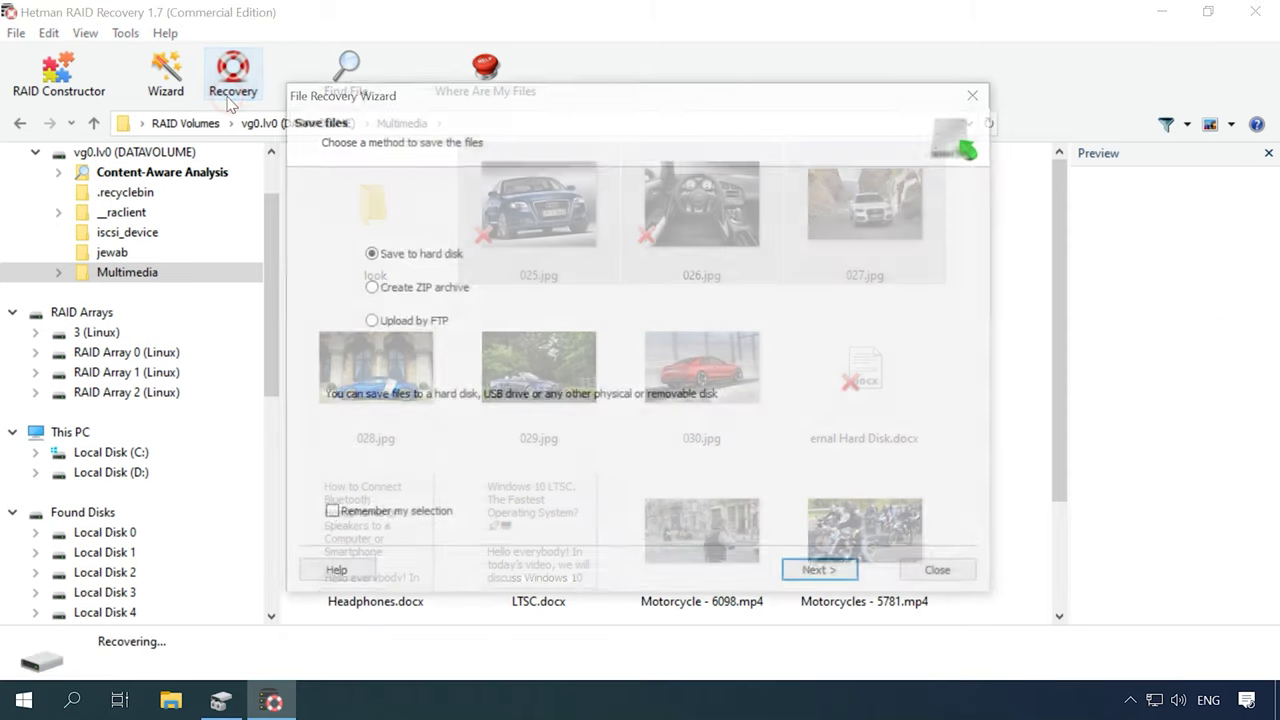
click(822, 574)
click(825, 577)
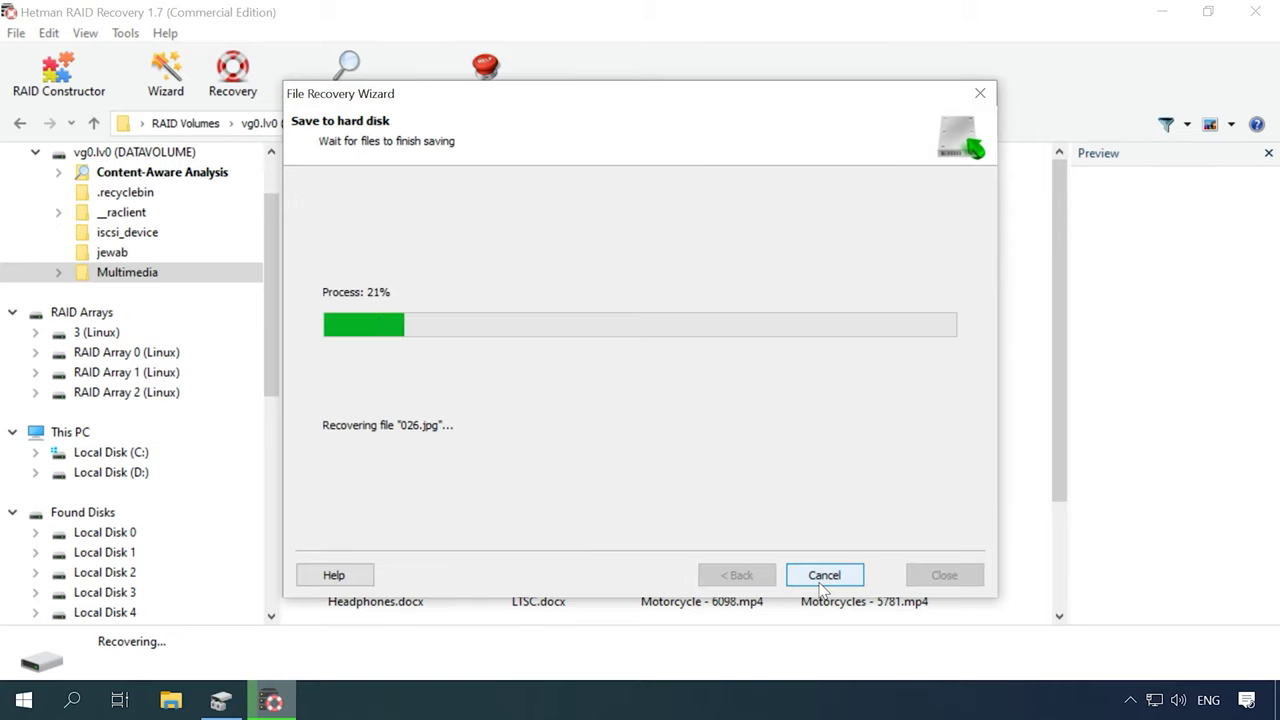
click(824, 576)
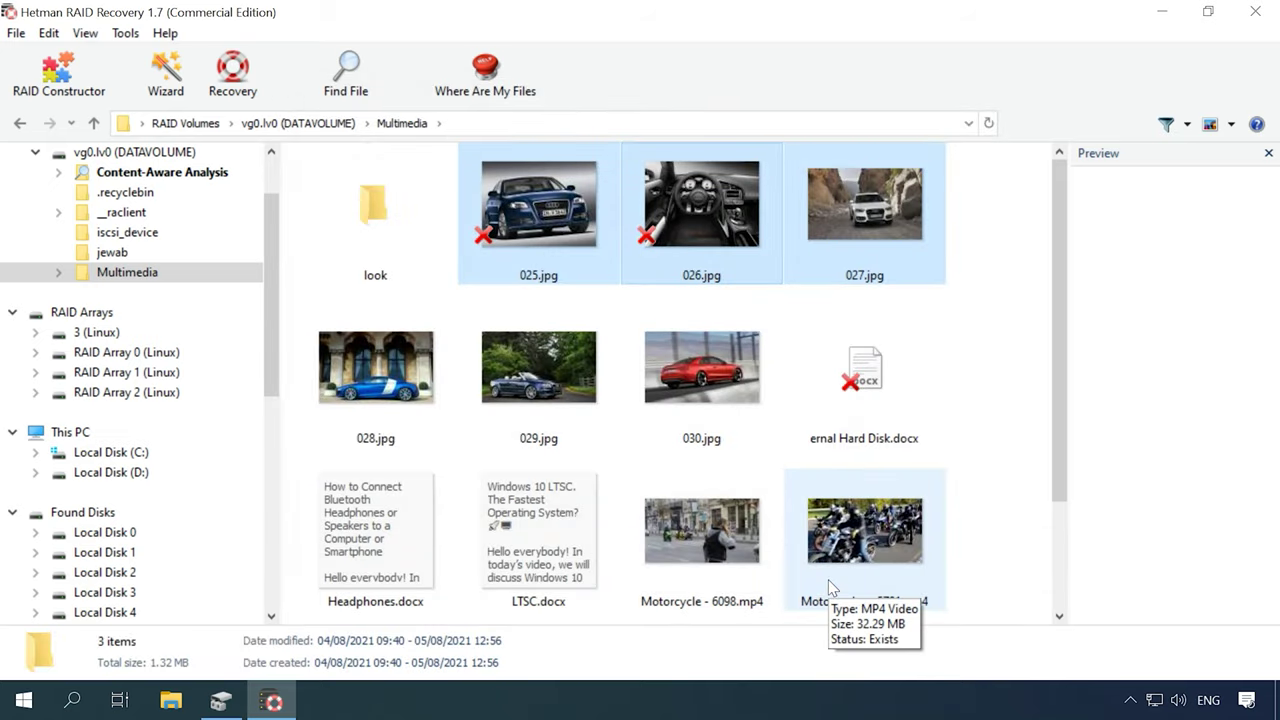
Open folder 20 on Local Disk (C:) in File Explorer to check the recovered 025.jpg–027.jpg.
click(170, 702)
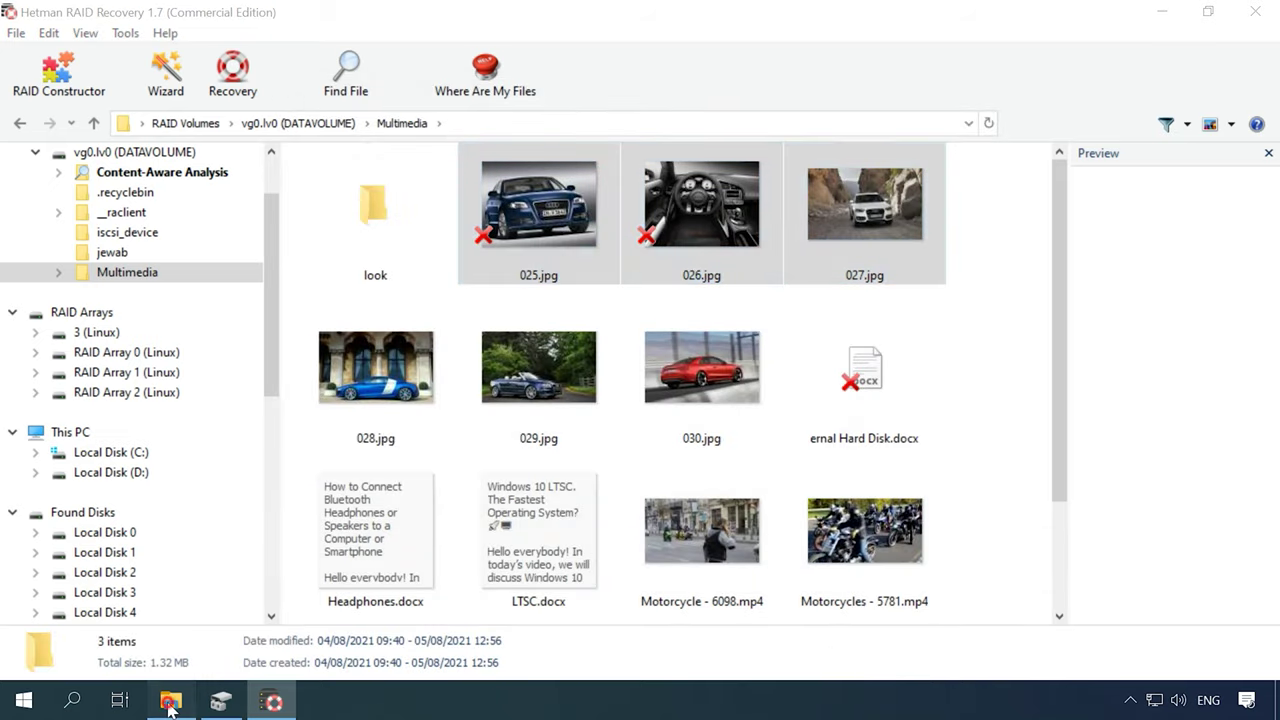
double_click(294, 289)
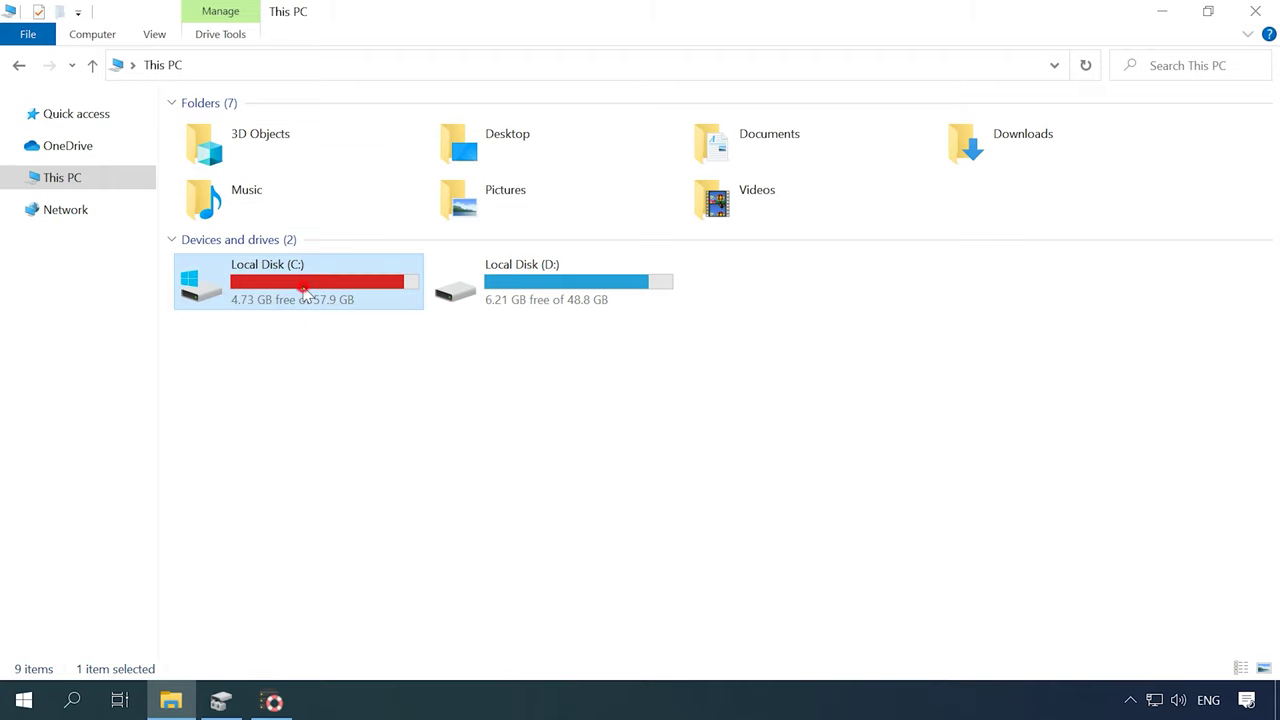
double_click(214, 242)
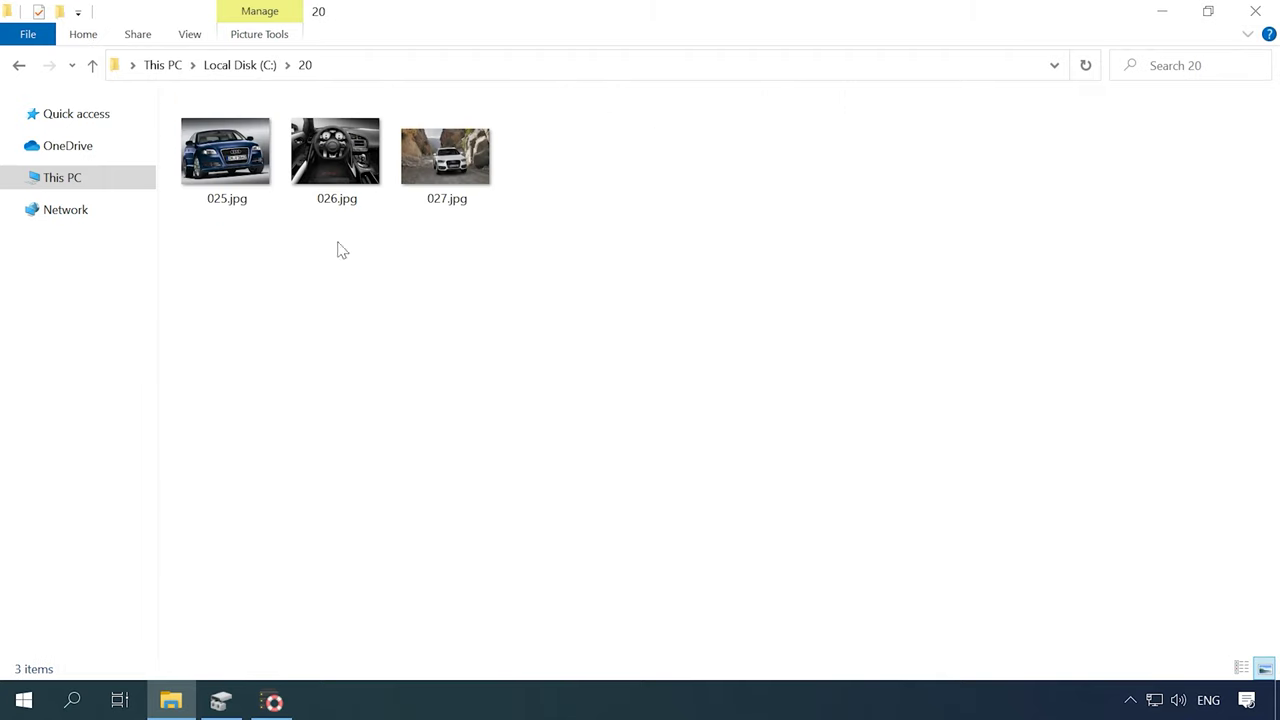
drag(575, 237, 239, 152)
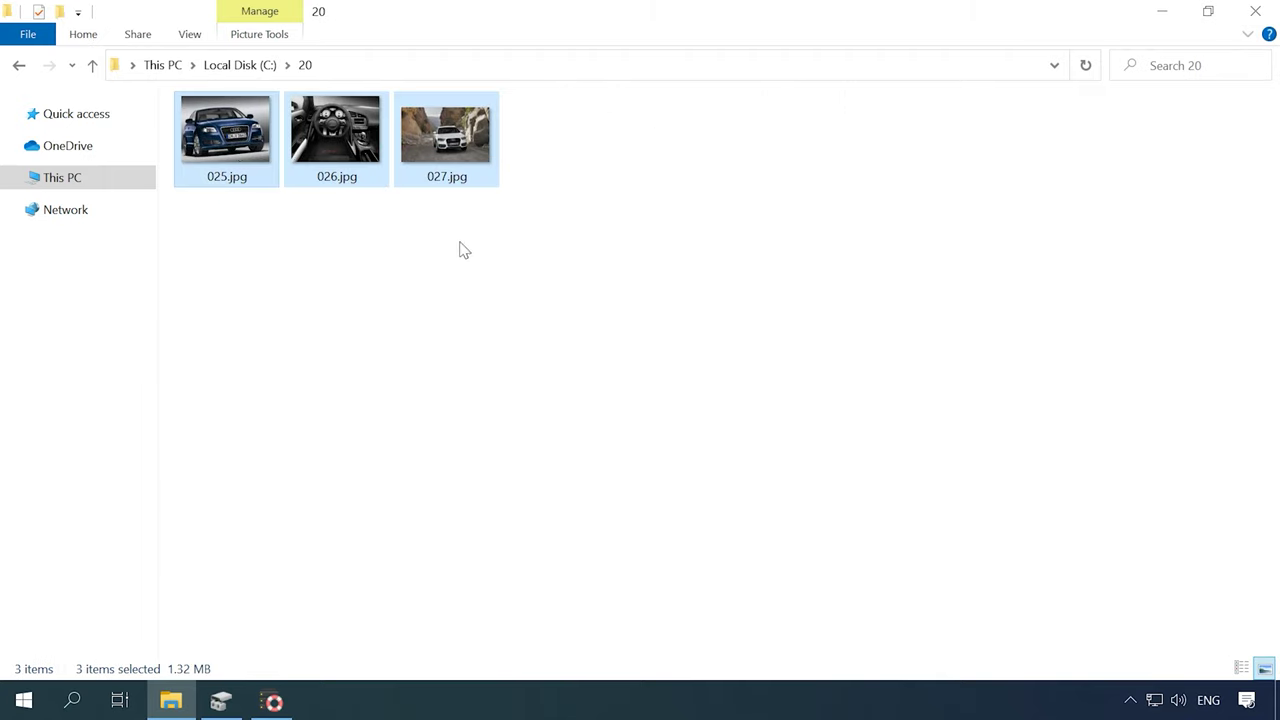
click(543, 252)
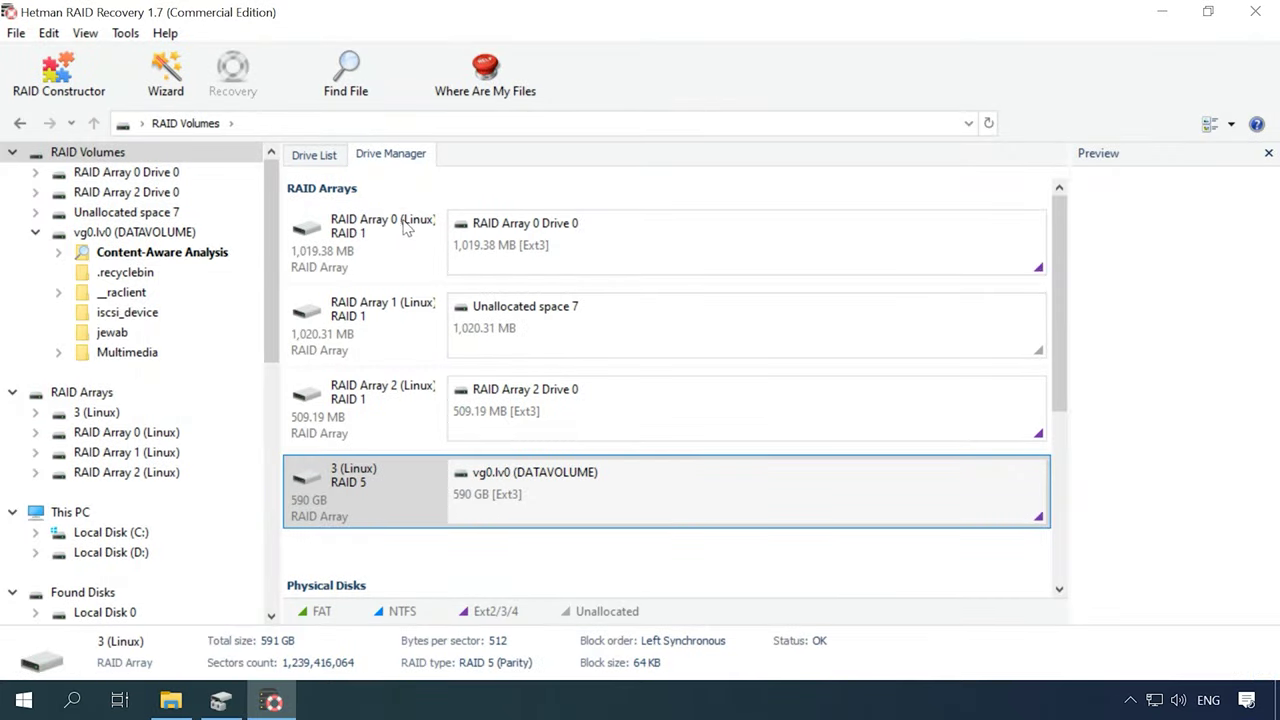
Fast-scan RAID Array 0 Drive 0, finding 446 folders and 5,891 files, and view its folders.
click(372, 258)
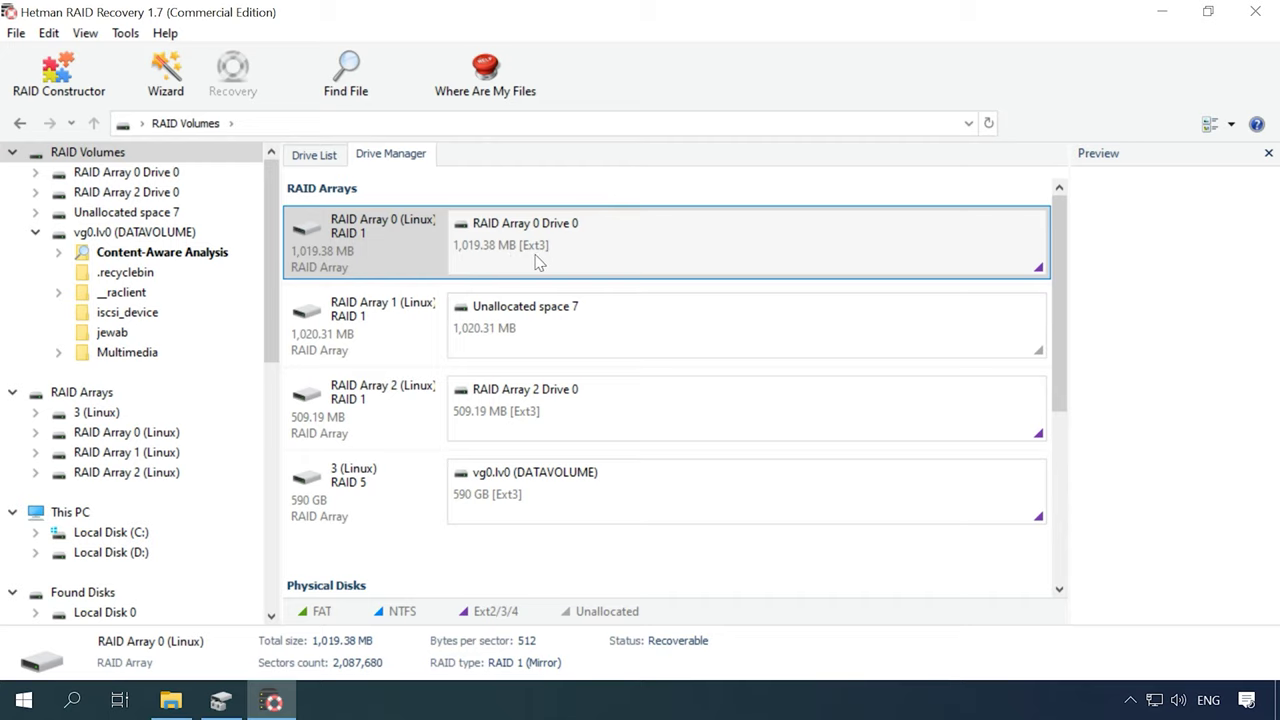
click(385, 492)
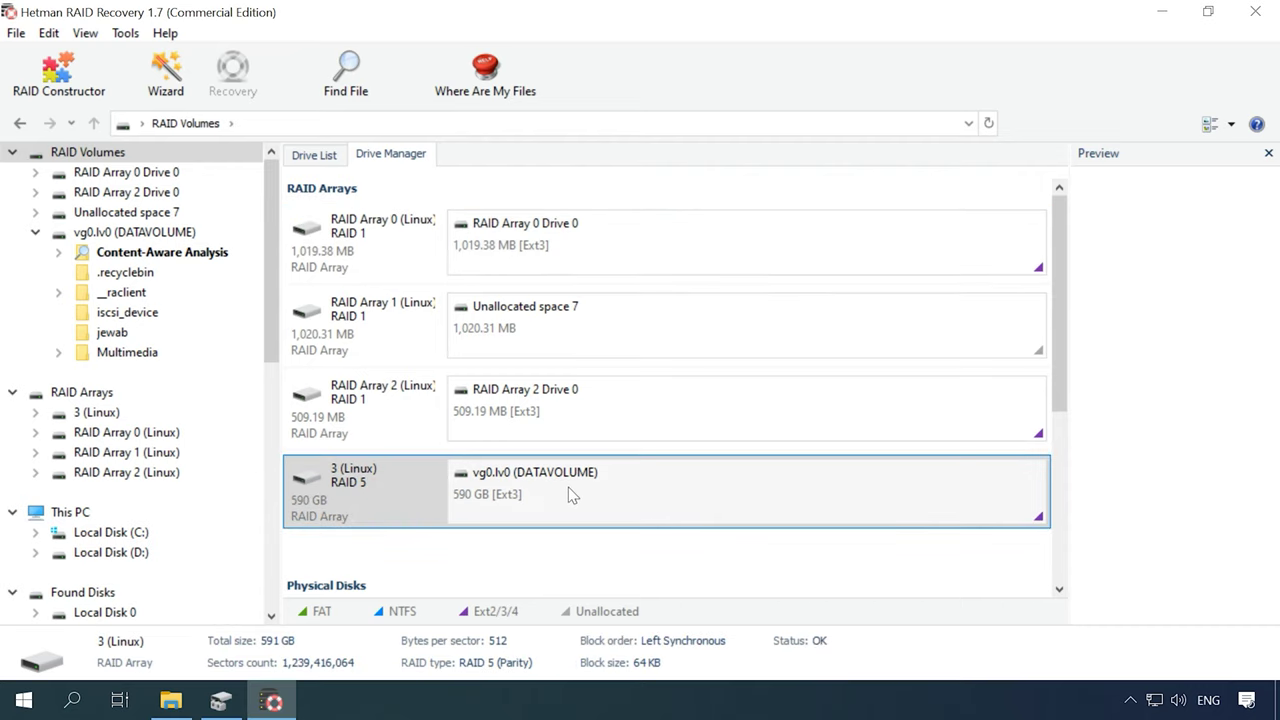
click(594, 245)
right_click(594, 245)
click(645, 250)
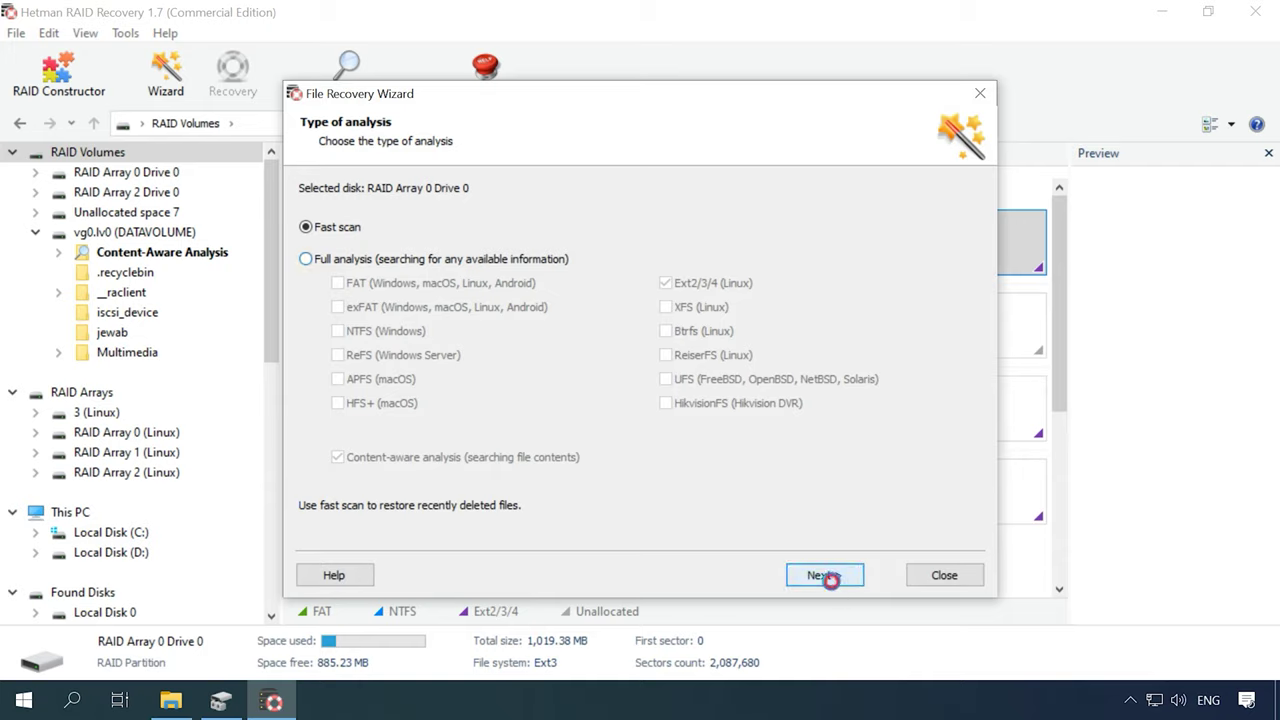
click(826, 575)
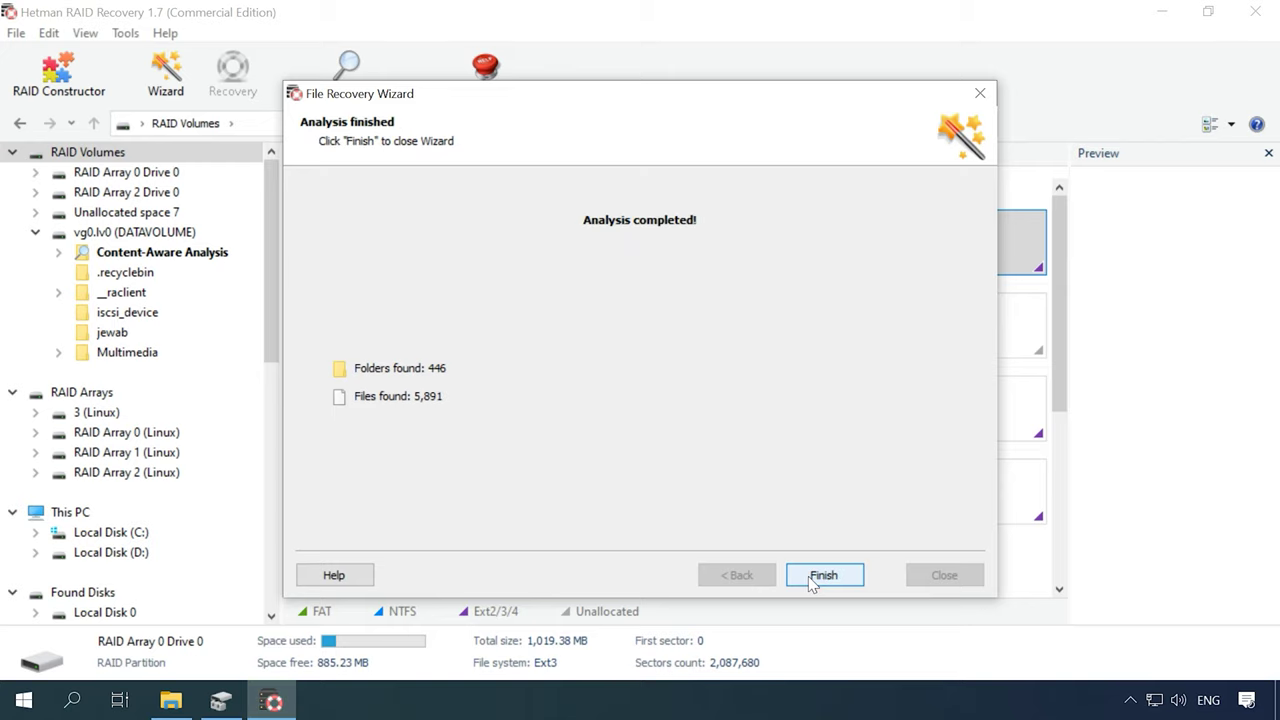
click(824, 576)
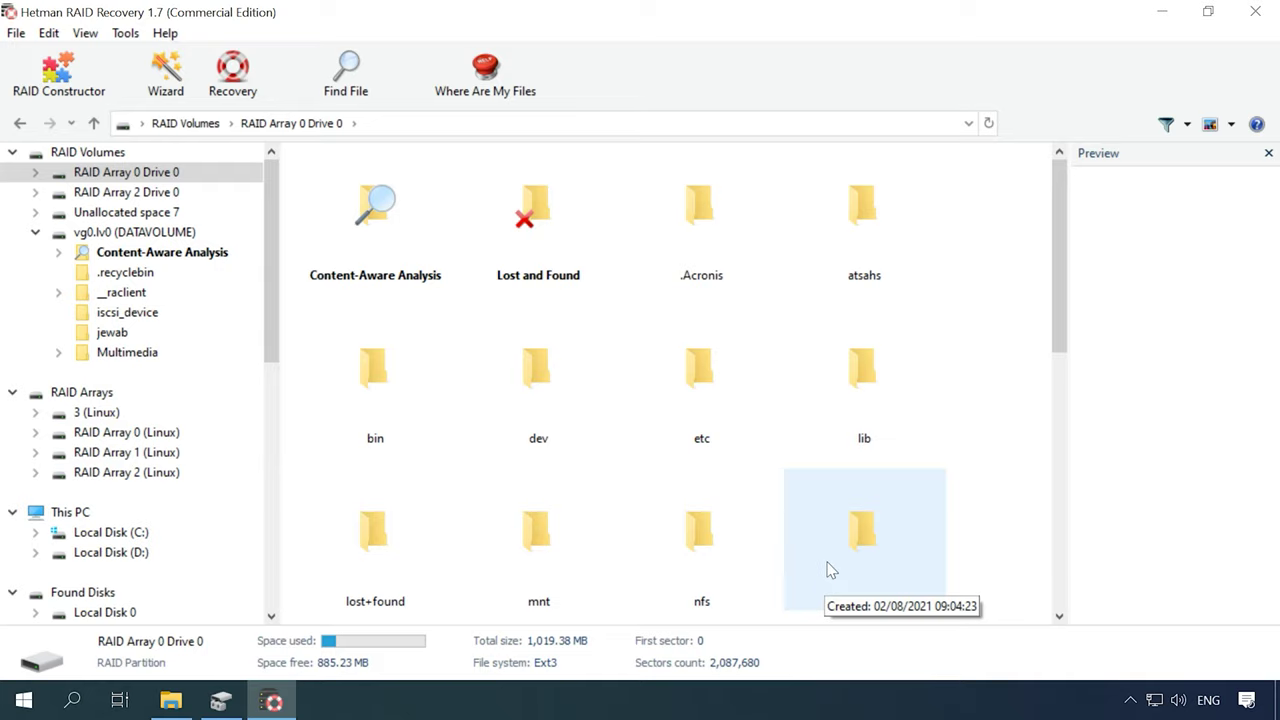
Search RAID Array 0 Drive 0 for *.jpg and browse the 26 thumbnail results.
mouse_move(1063, 286)
mouse_down()
mouse_move(1002, 566)
mouse_move(1006, 423)
mouse_move(1061, 423)
mouse_move(1064, 290)
mouse_up()
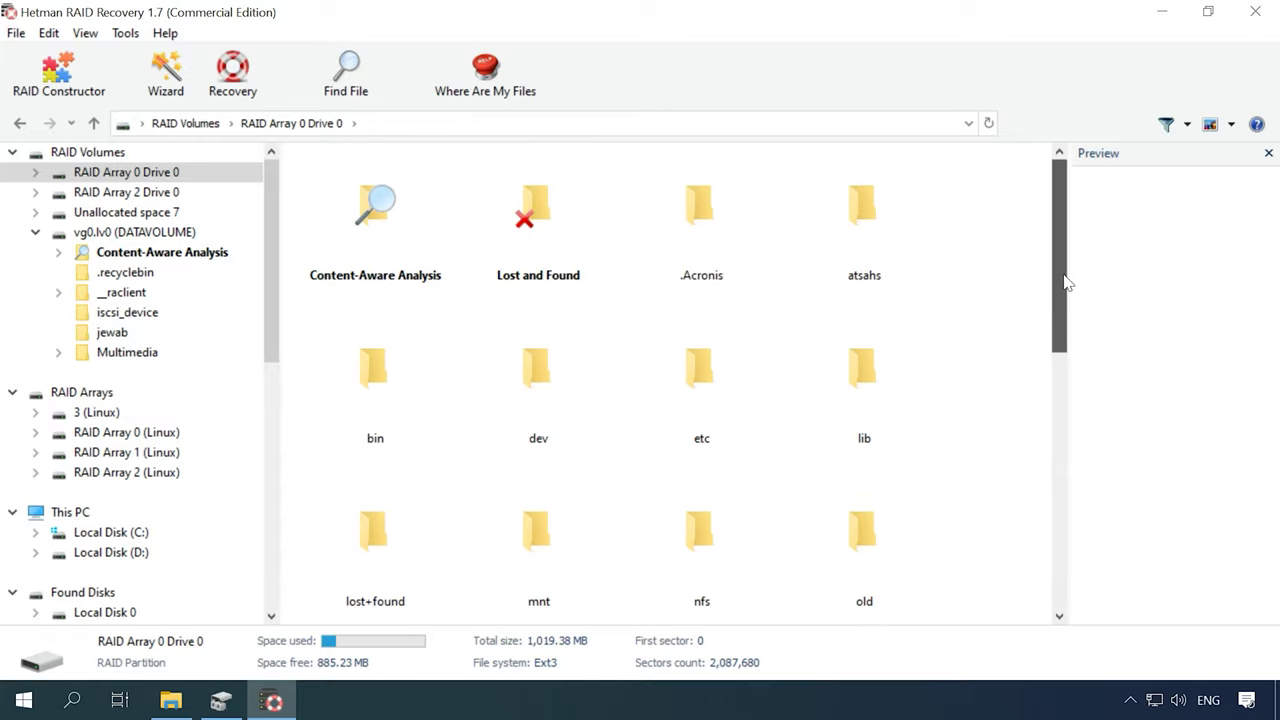
click(345, 70)
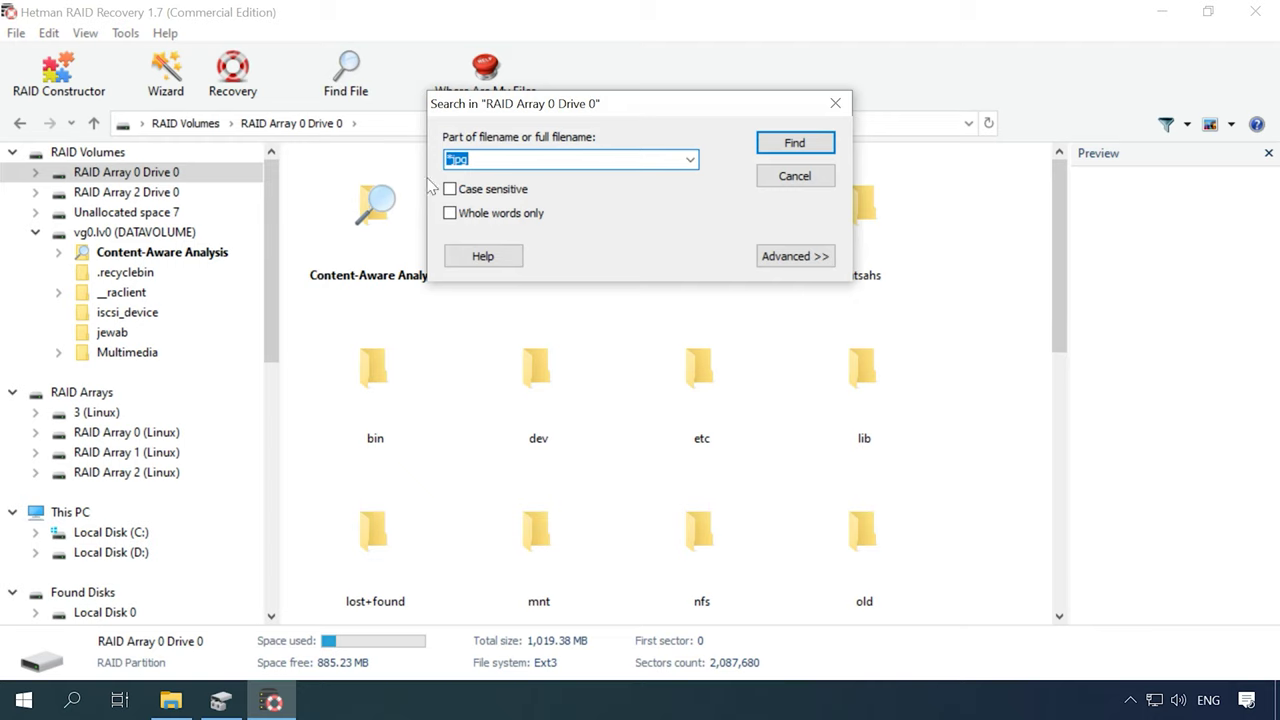
click(786, 143)
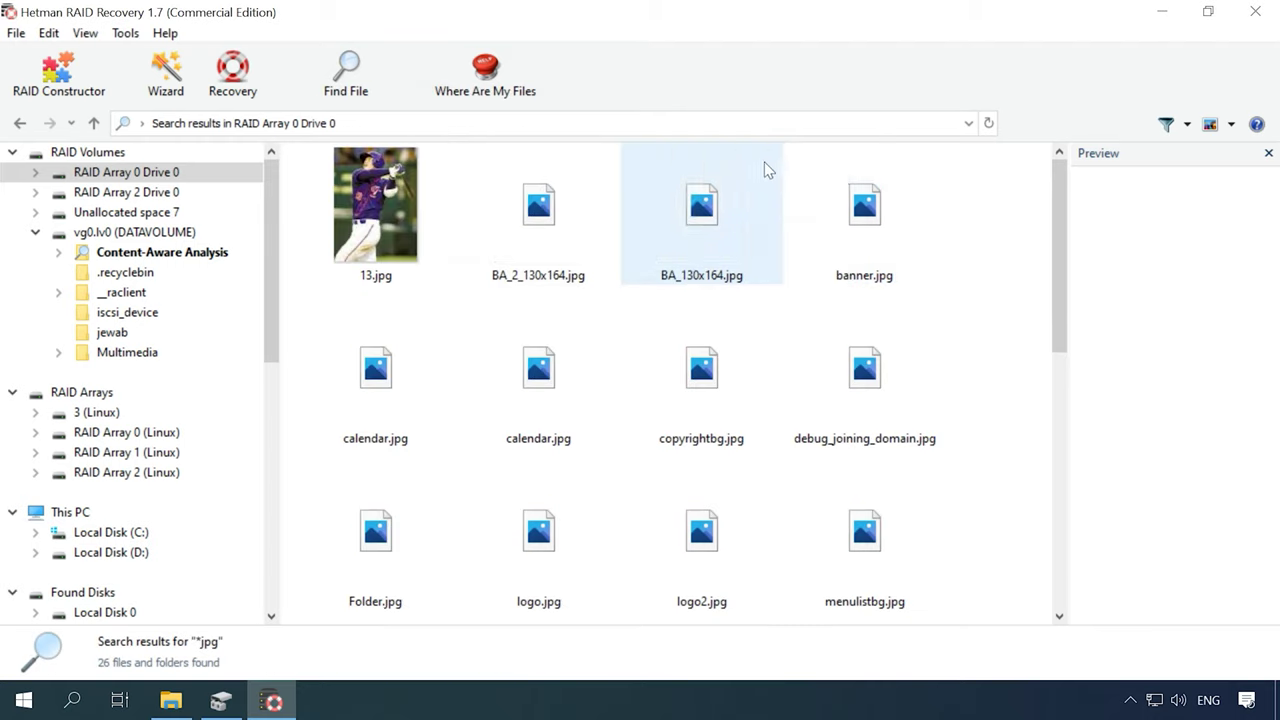
click(965, 330)
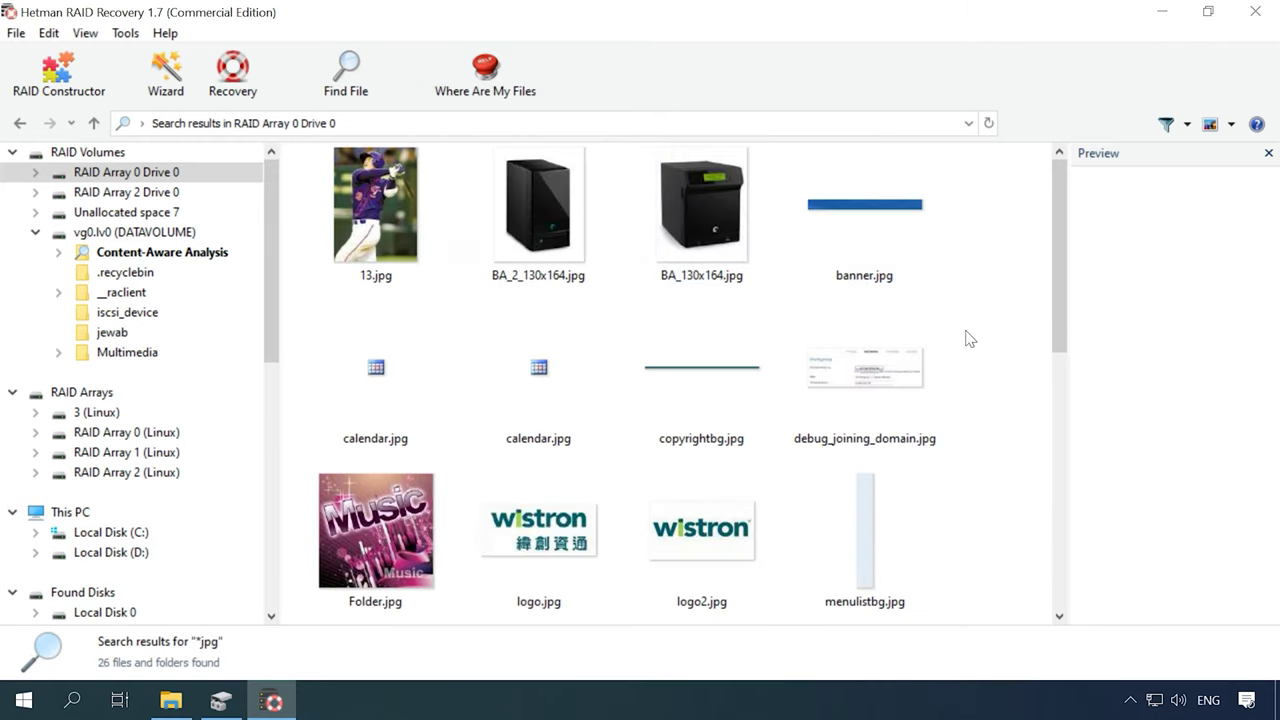
scroll(1008, 457, down, 6)
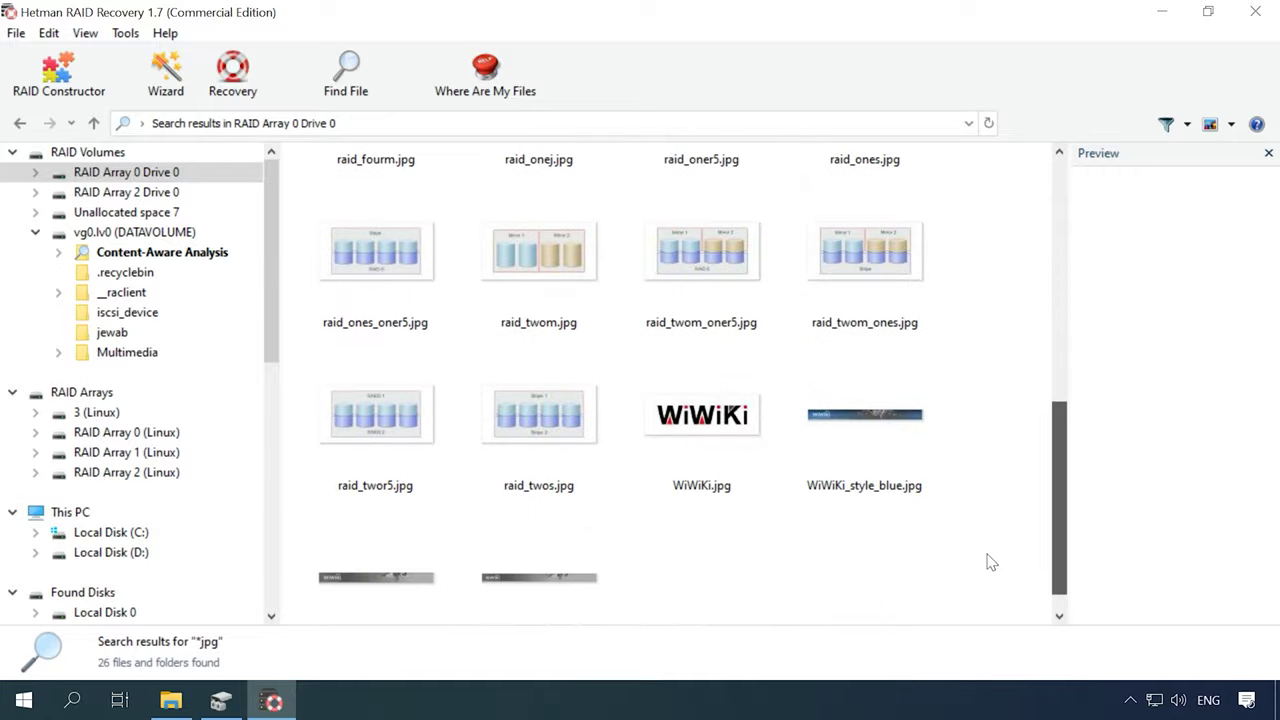
Permanently delete the 13 selected car JPGs from iSCSI_R5 (E:) and minimize the window.
scroll(994, 526, up, 5)
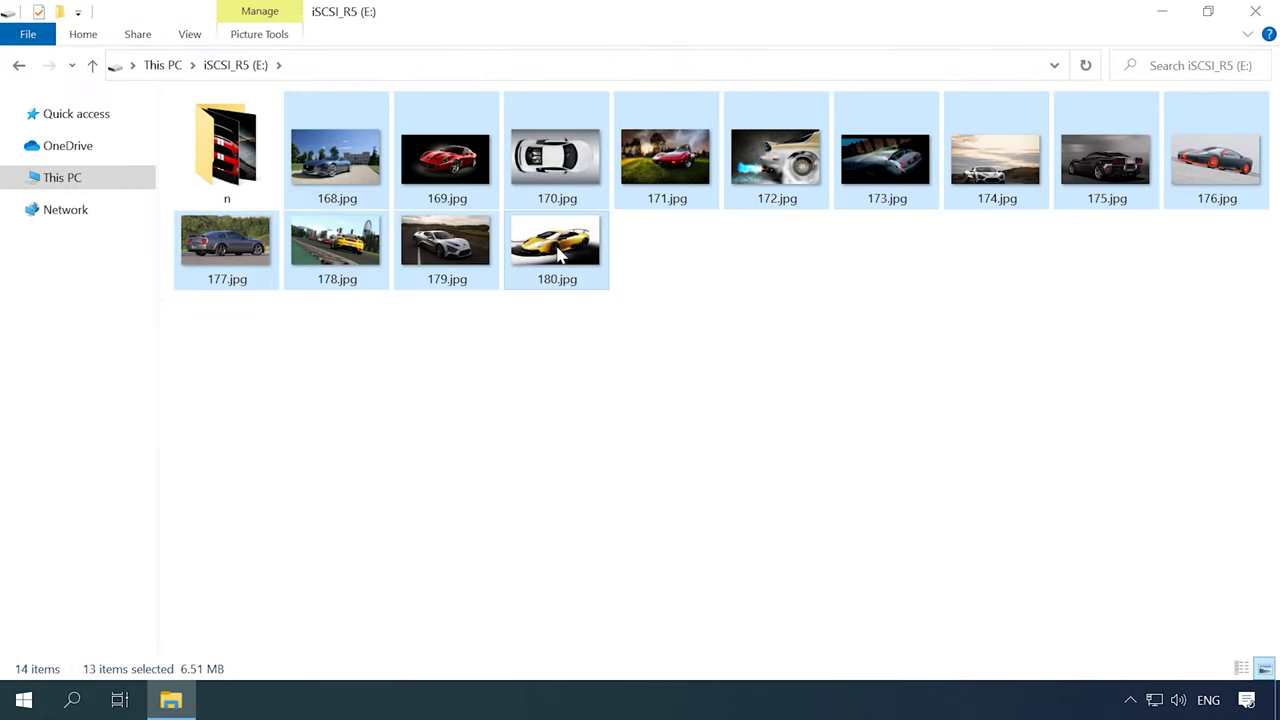
key(shift+Delete)
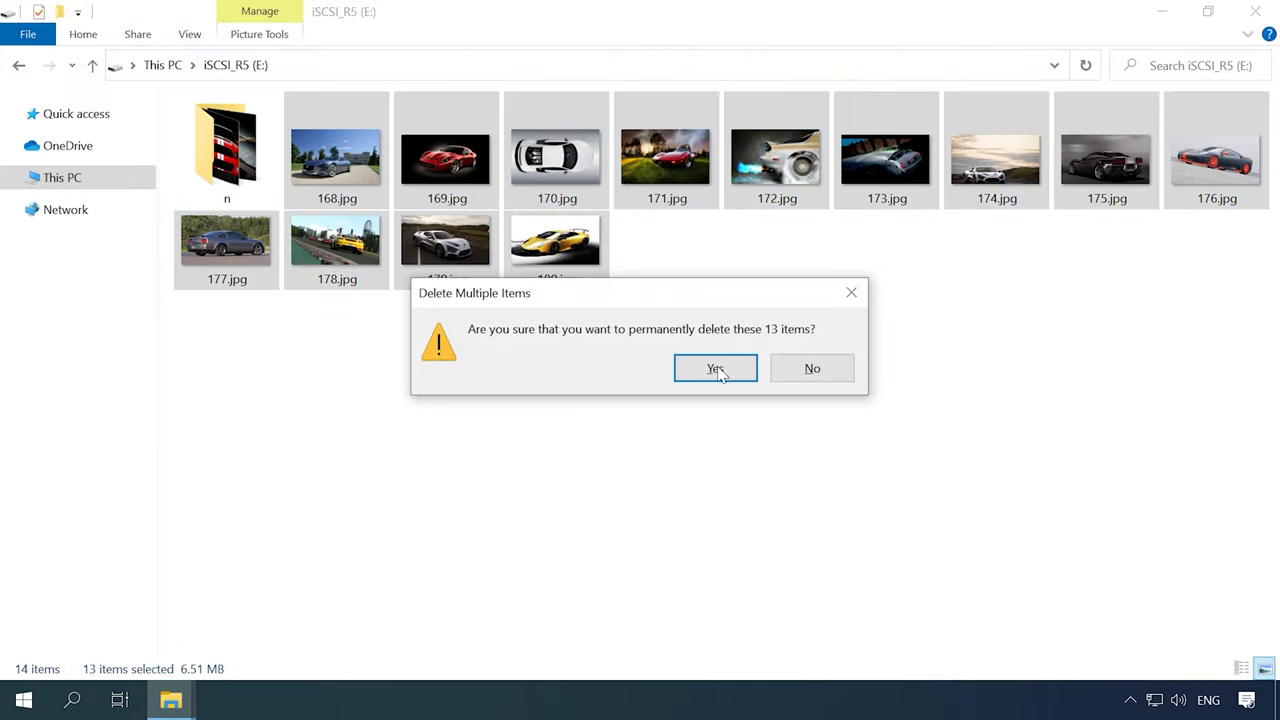
click(716, 369)
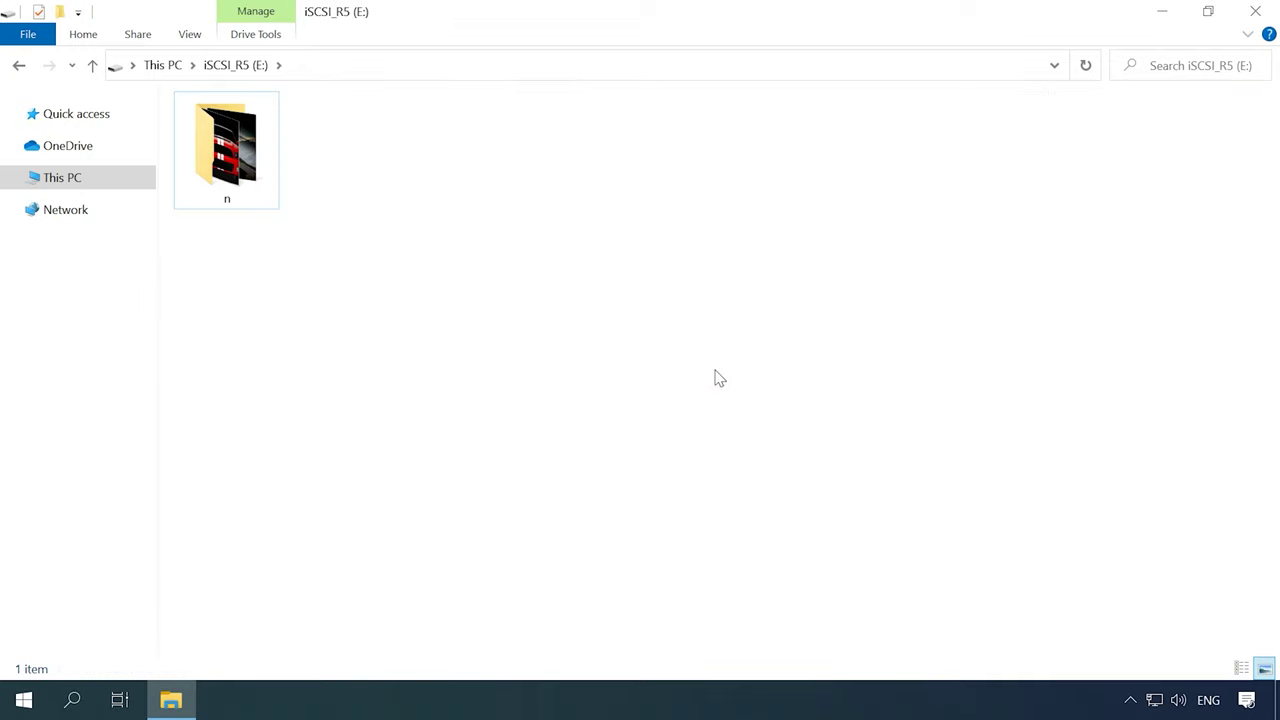
click(1160, 11)
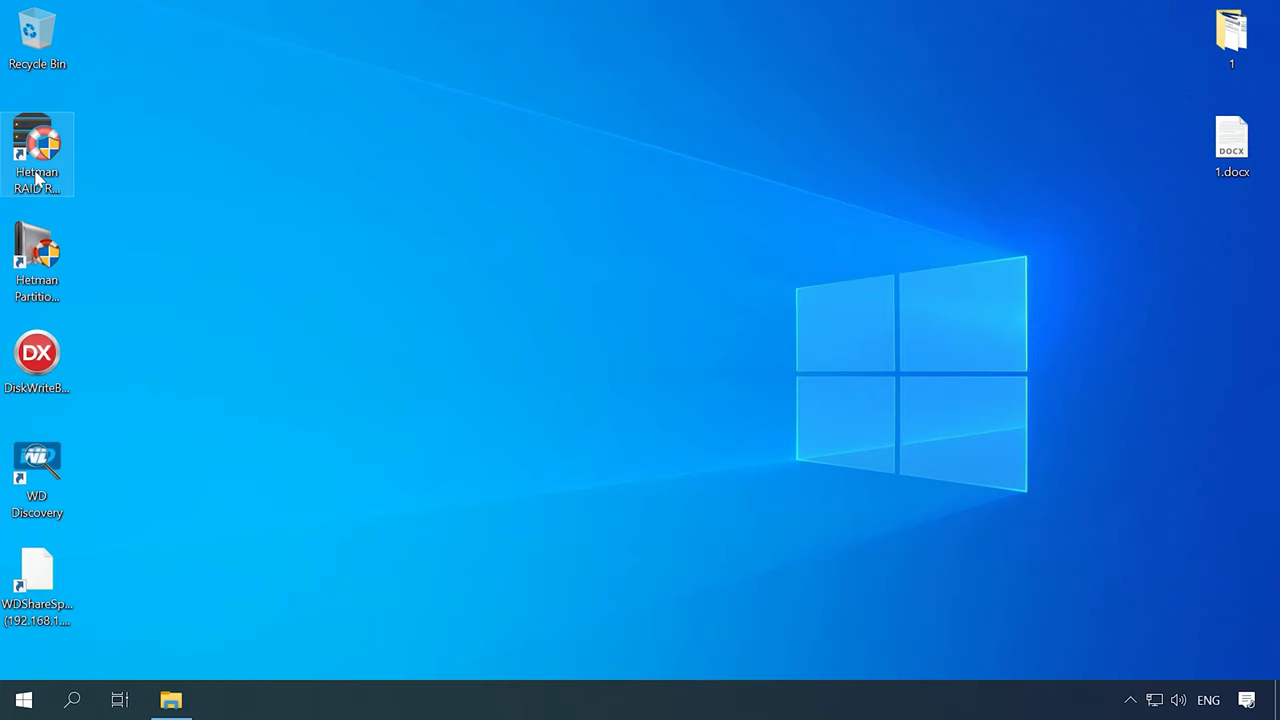
Launch Hetman RAID Recovery and fast-scan the iSCSI_R5 (E:) partition of the 500 GB iSCSI disk.
click(62, 183)
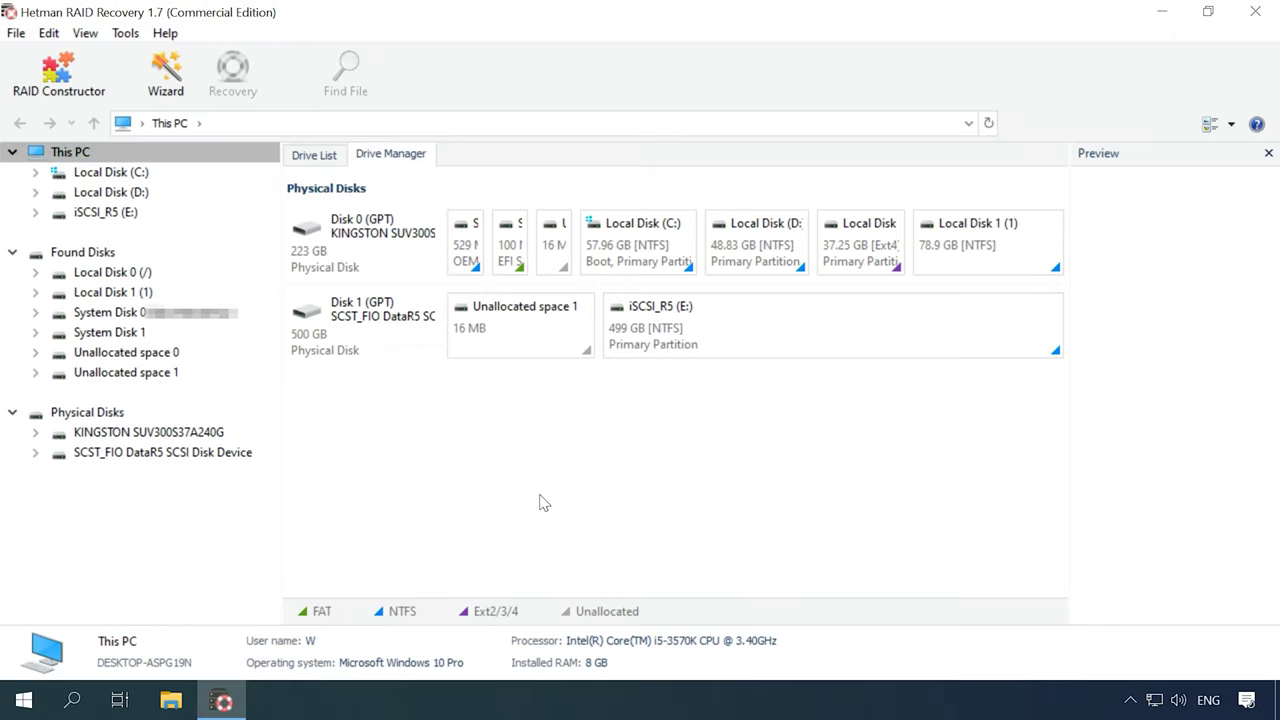
click(370, 338)
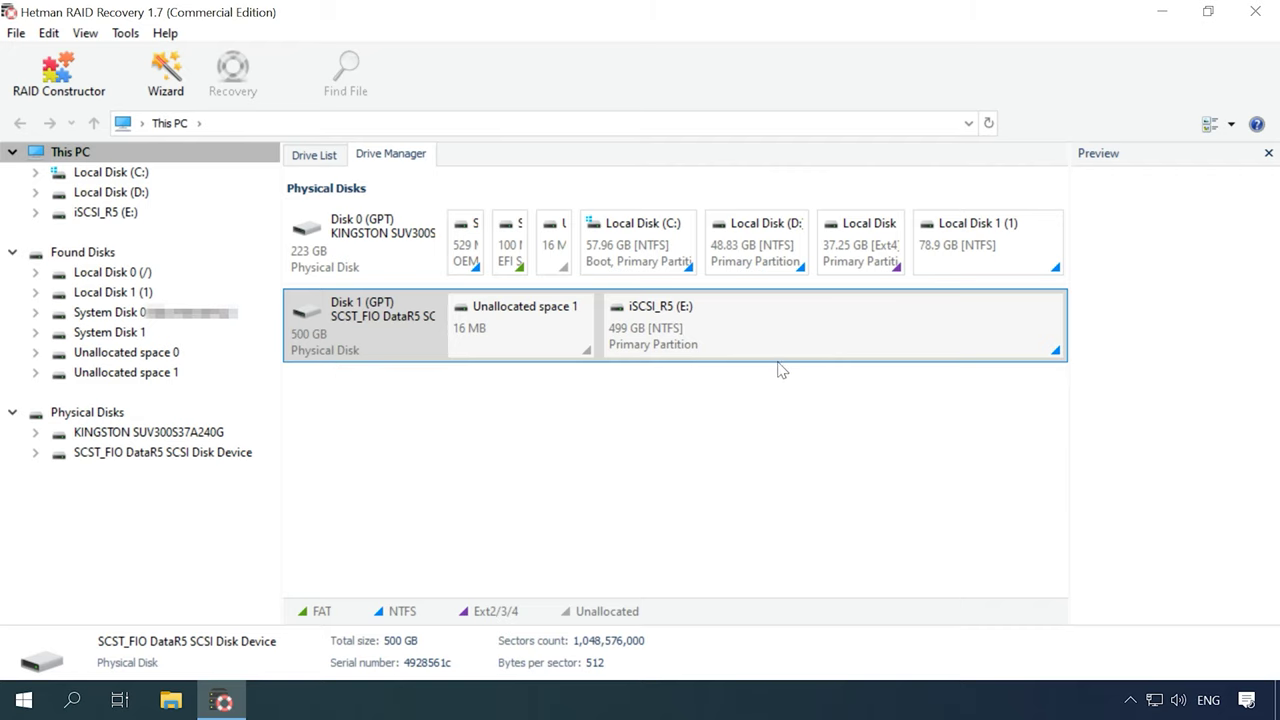
right_click(737, 326)
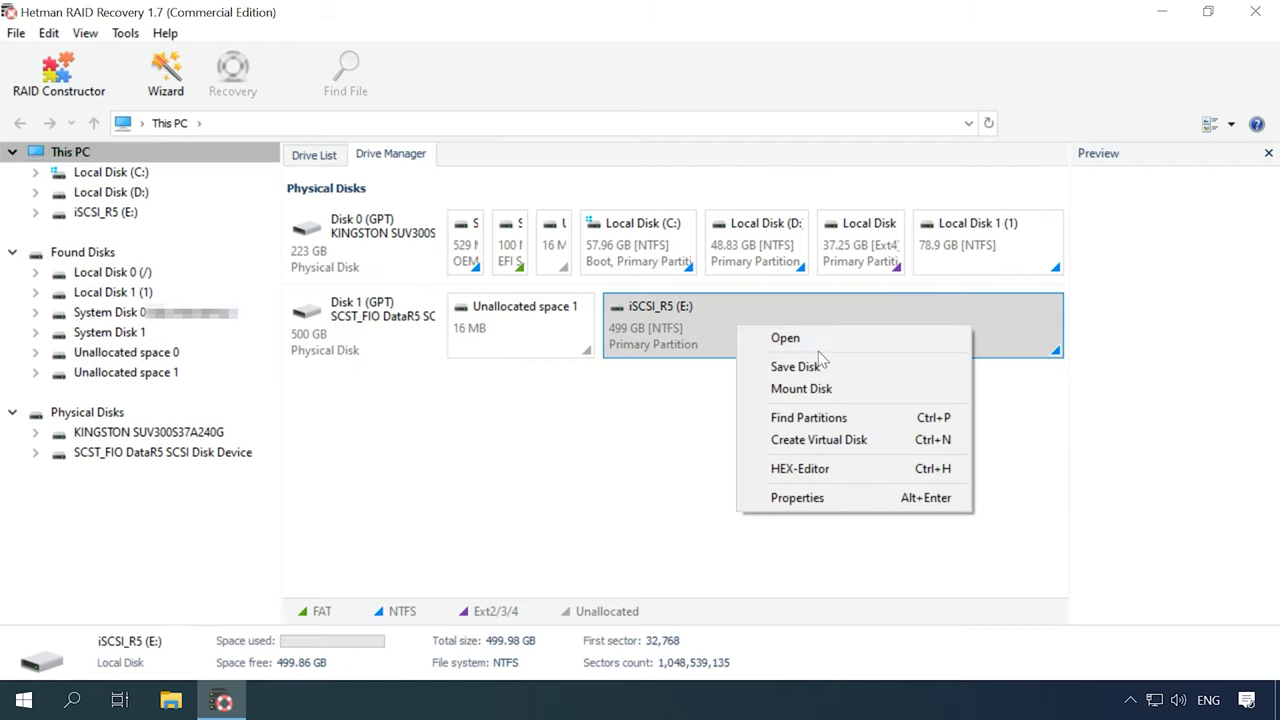
click(801, 340)
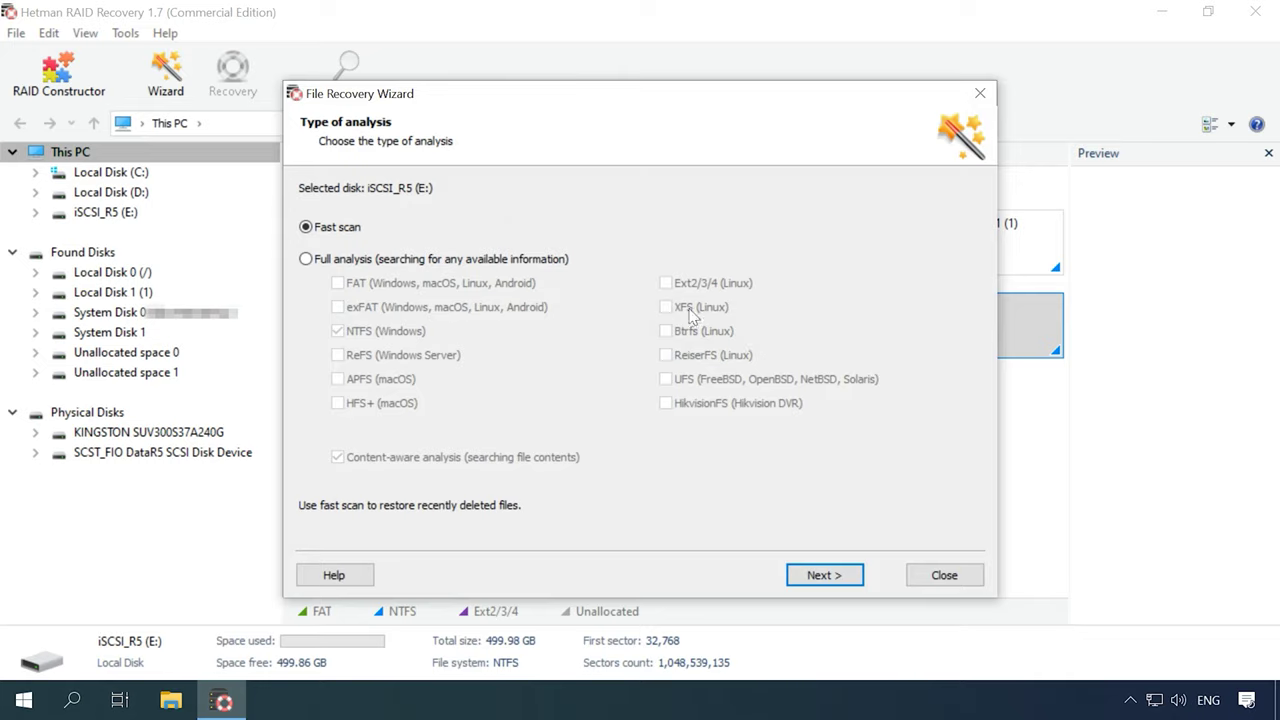
click(824, 578)
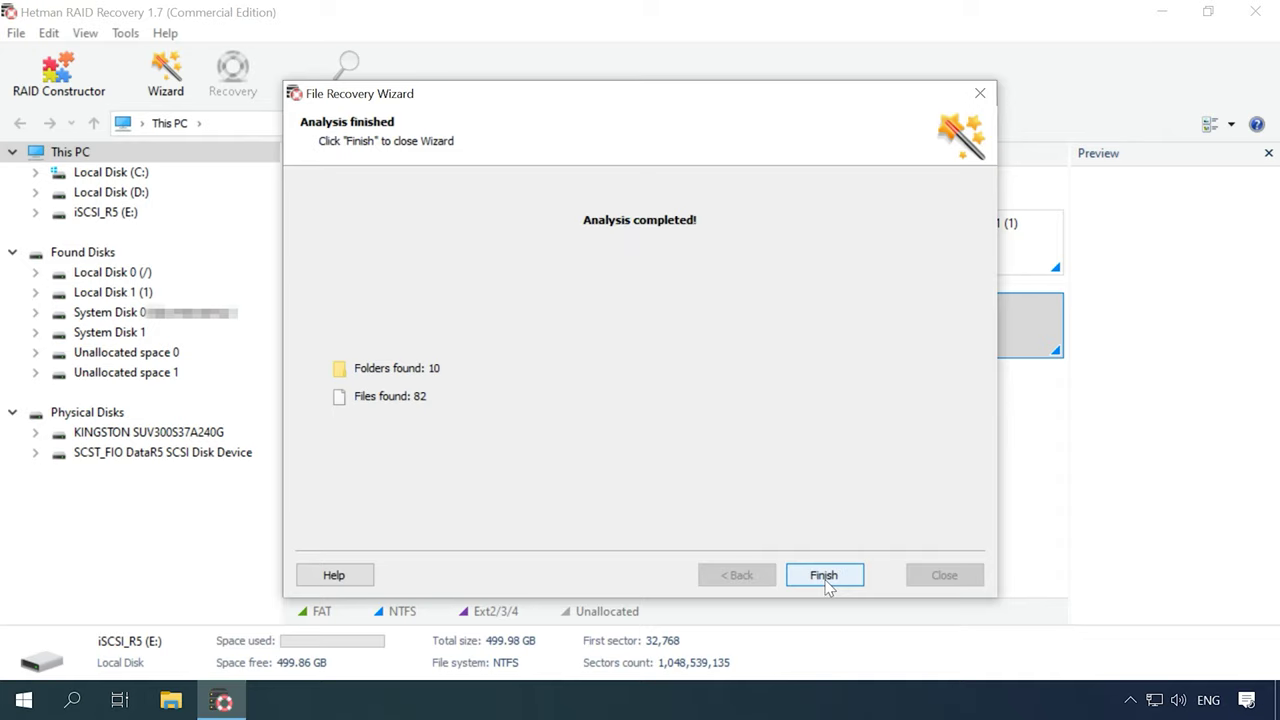
click(824, 577)
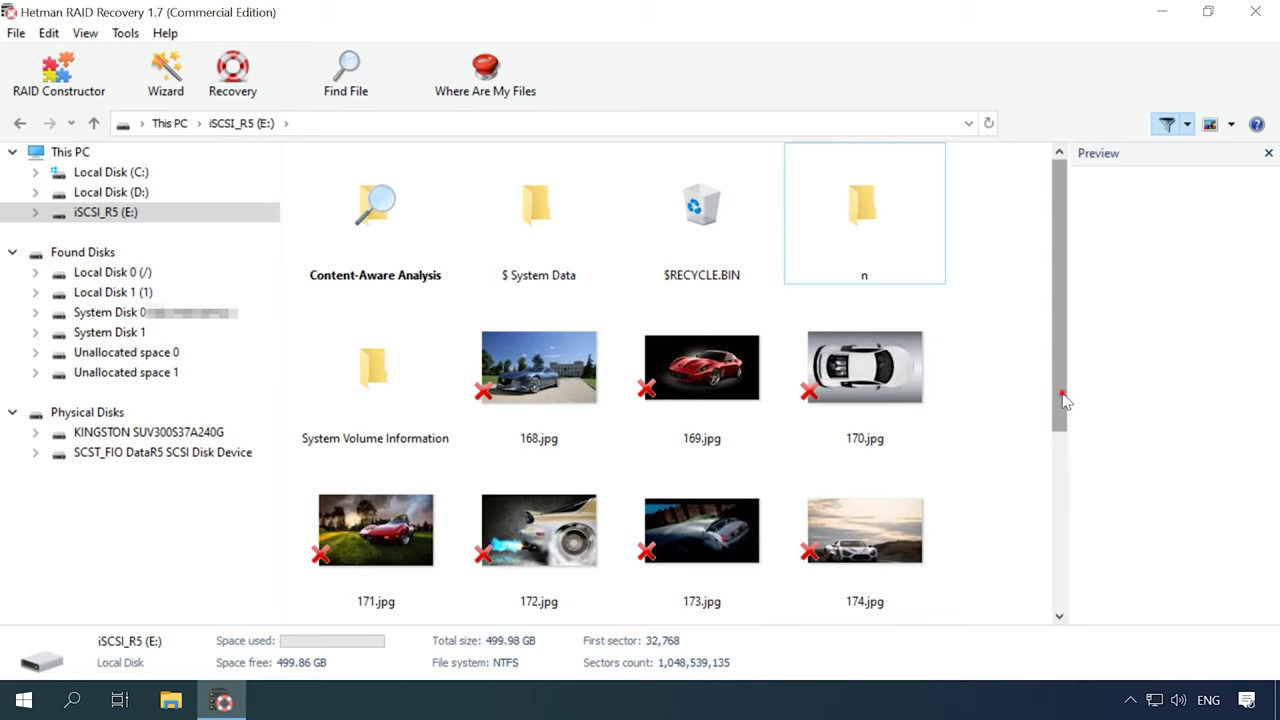
Preview the deleted images 170.jpg and 180.jpg found on iSCSI_R5 (E:).
mouse_move(1063, 400)
mouse_down()
mouse_move(1055, 597)
mouse_move(1063, 386)
mouse_up()
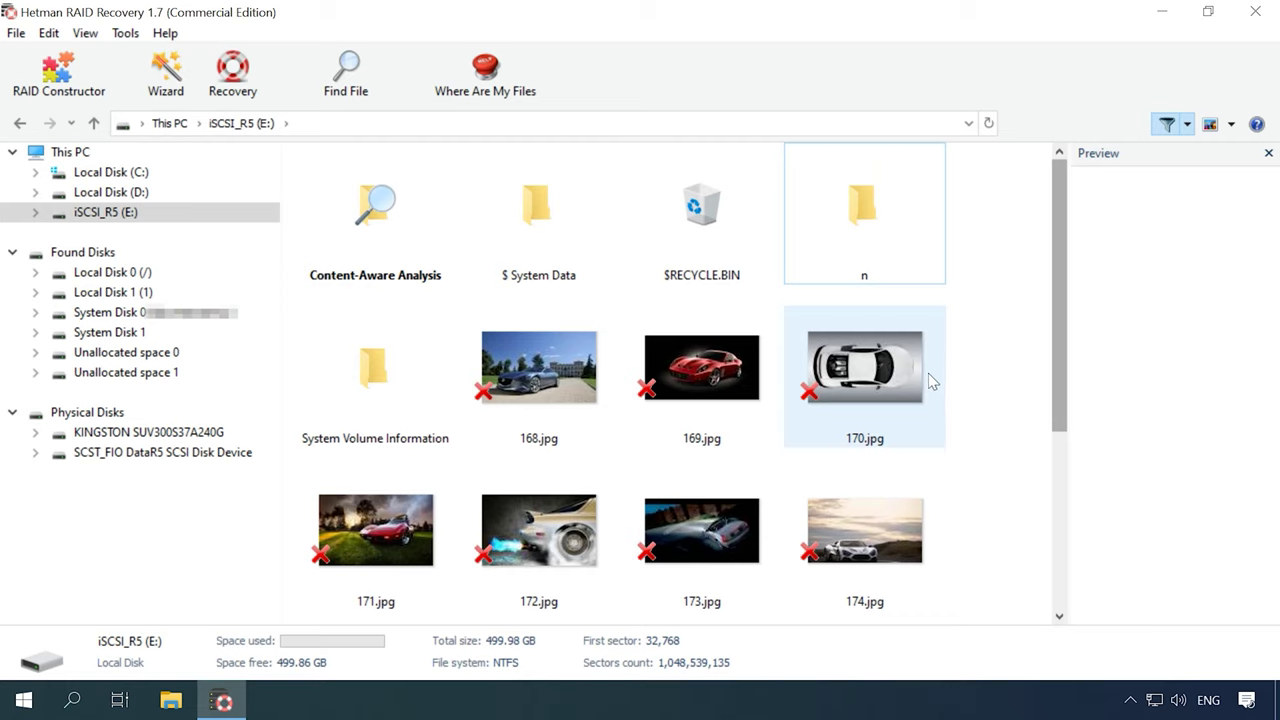
click(928, 375)
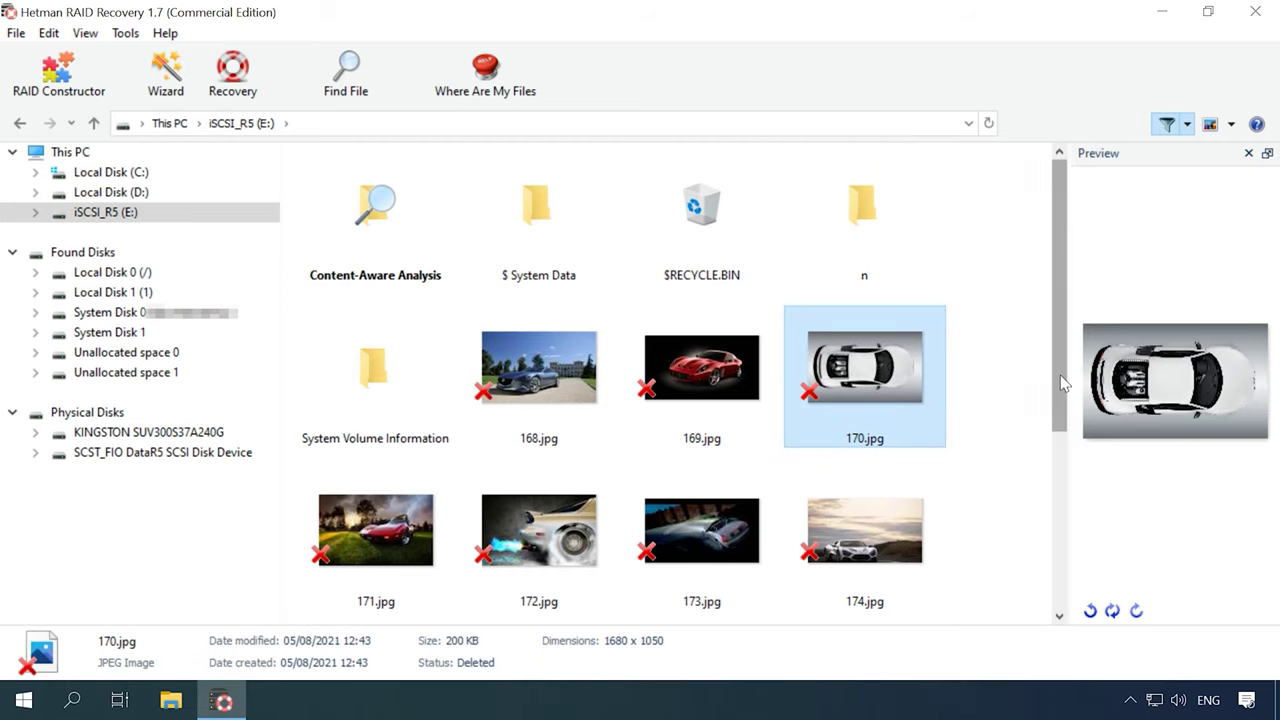
drag(1060, 375, 1046, 586)
click(512, 560)
Select all 13 deleted car images, 168.jpg–180.jpg, and recover them to hard disk.
scroll(512, 560, up, 3)
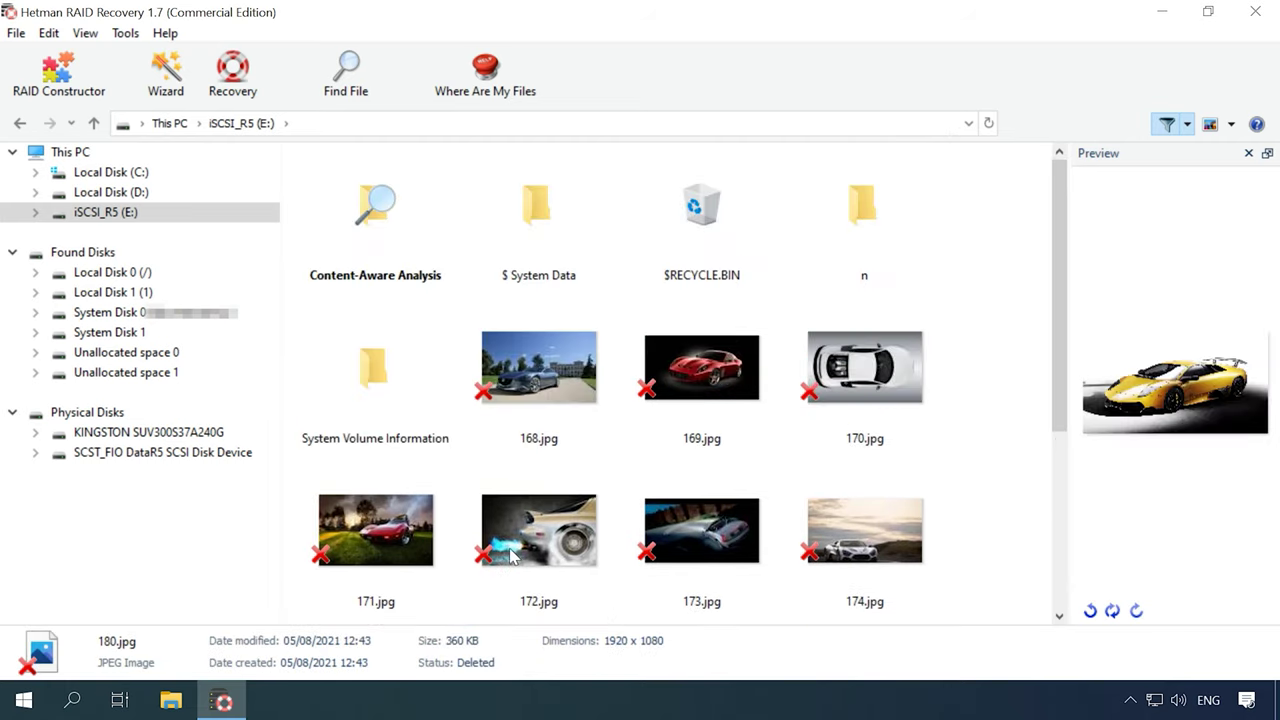
shift+click(545, 388)
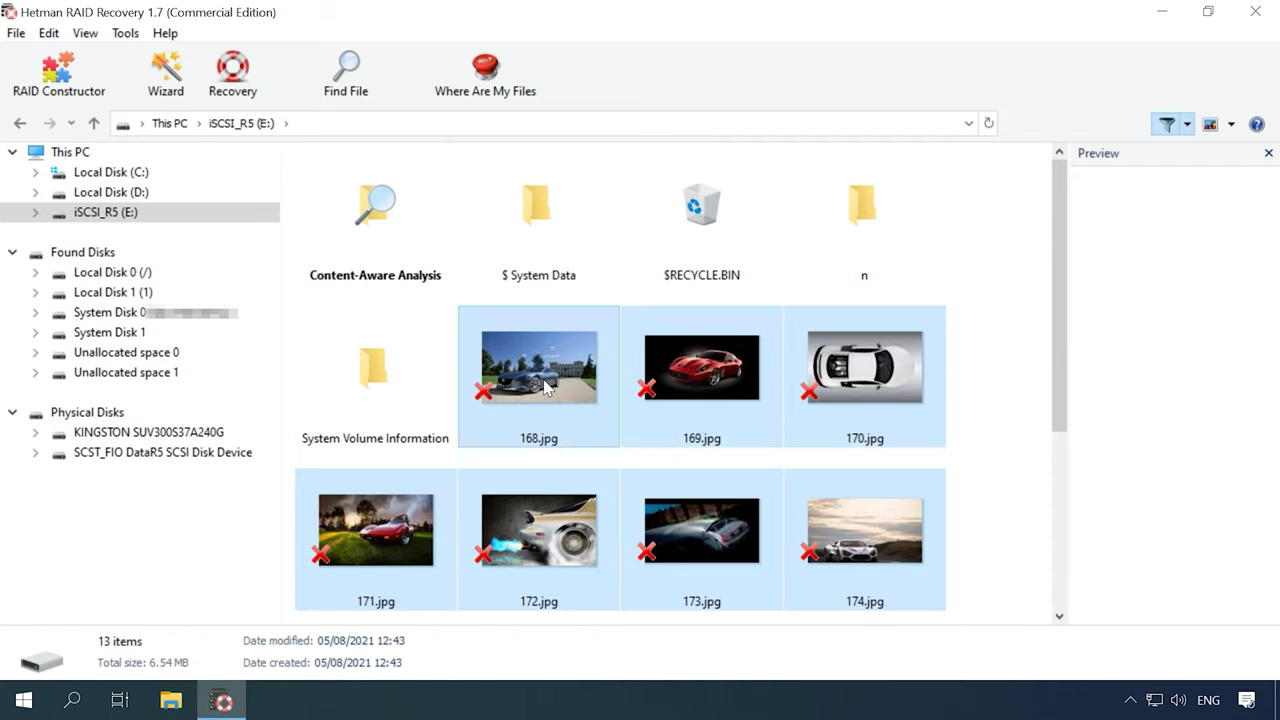
click(244, 104)
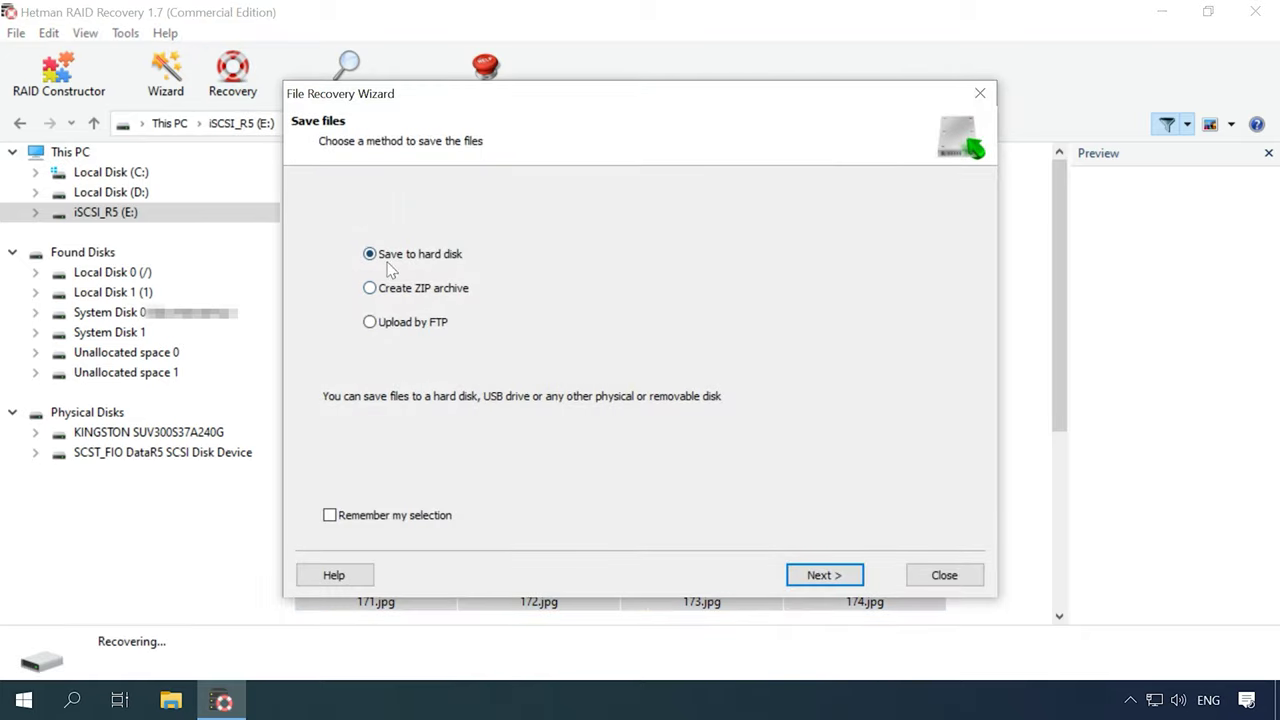
click(818, 576)
click(825, 578)
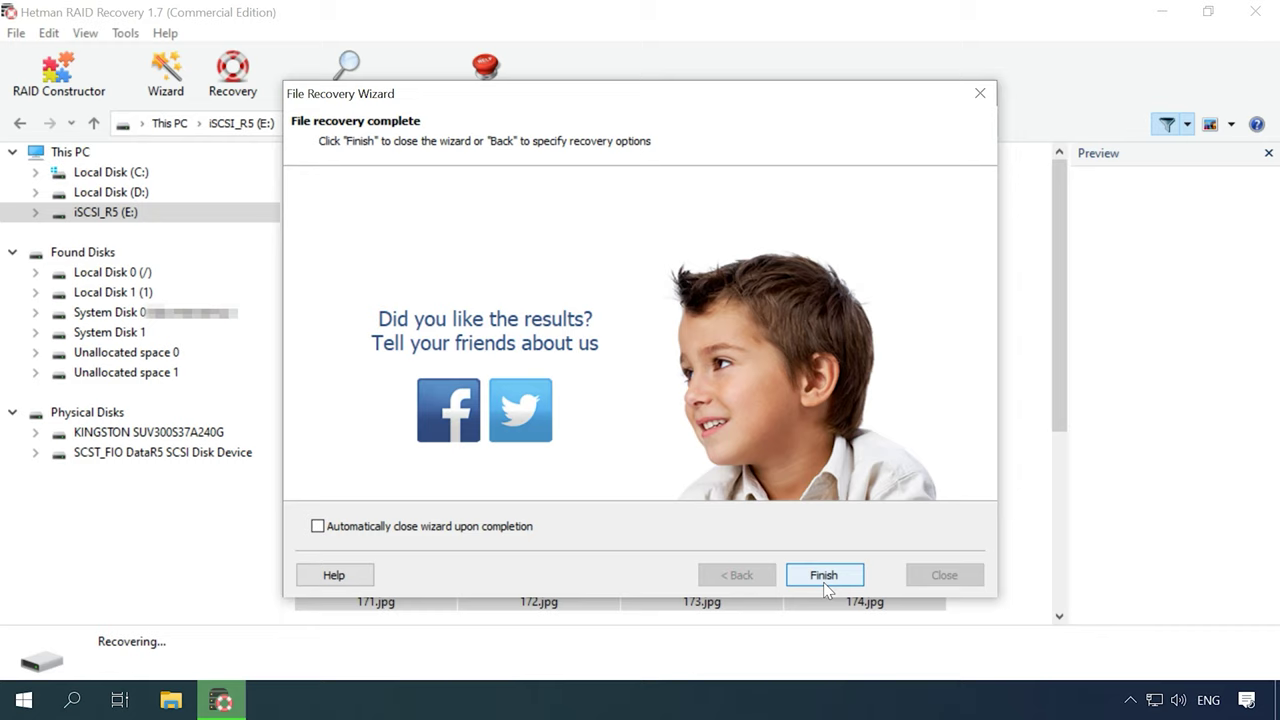
click(826, 577)
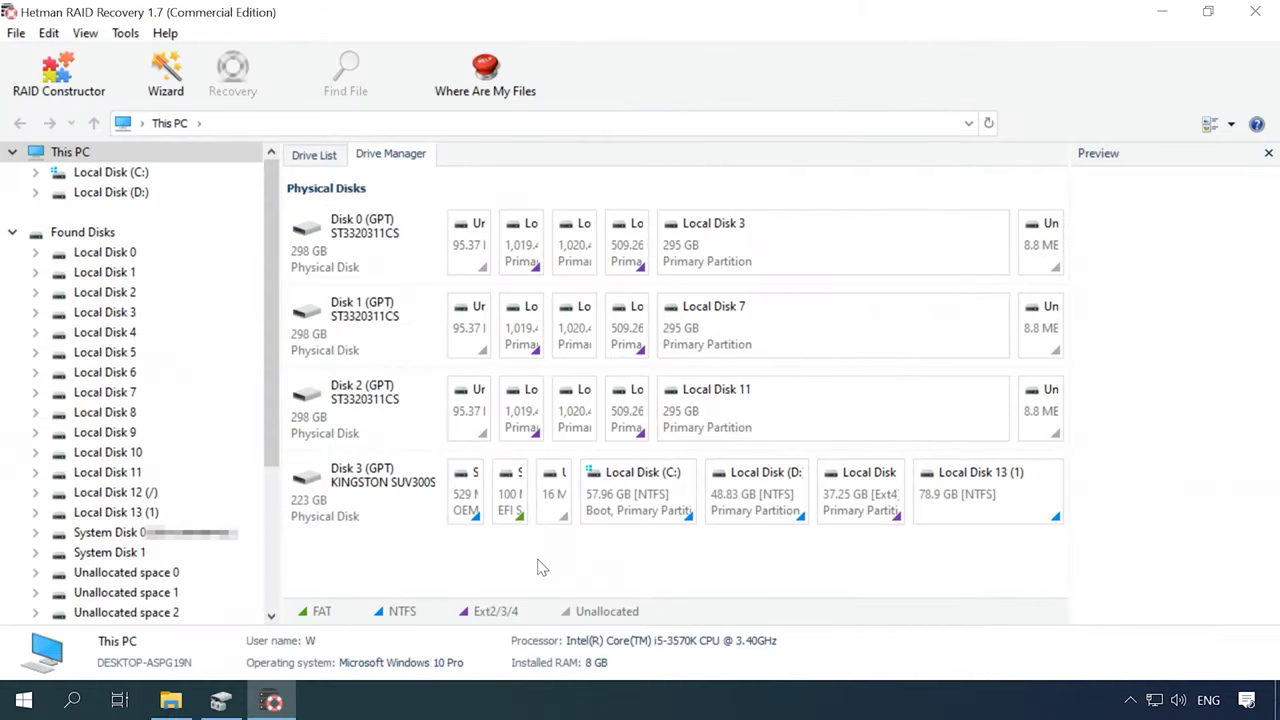
Start a manual RAID Constructor build set to RAID 5 (Parity), Left Synchronous, 64 KB blocks.
click(60, 80)
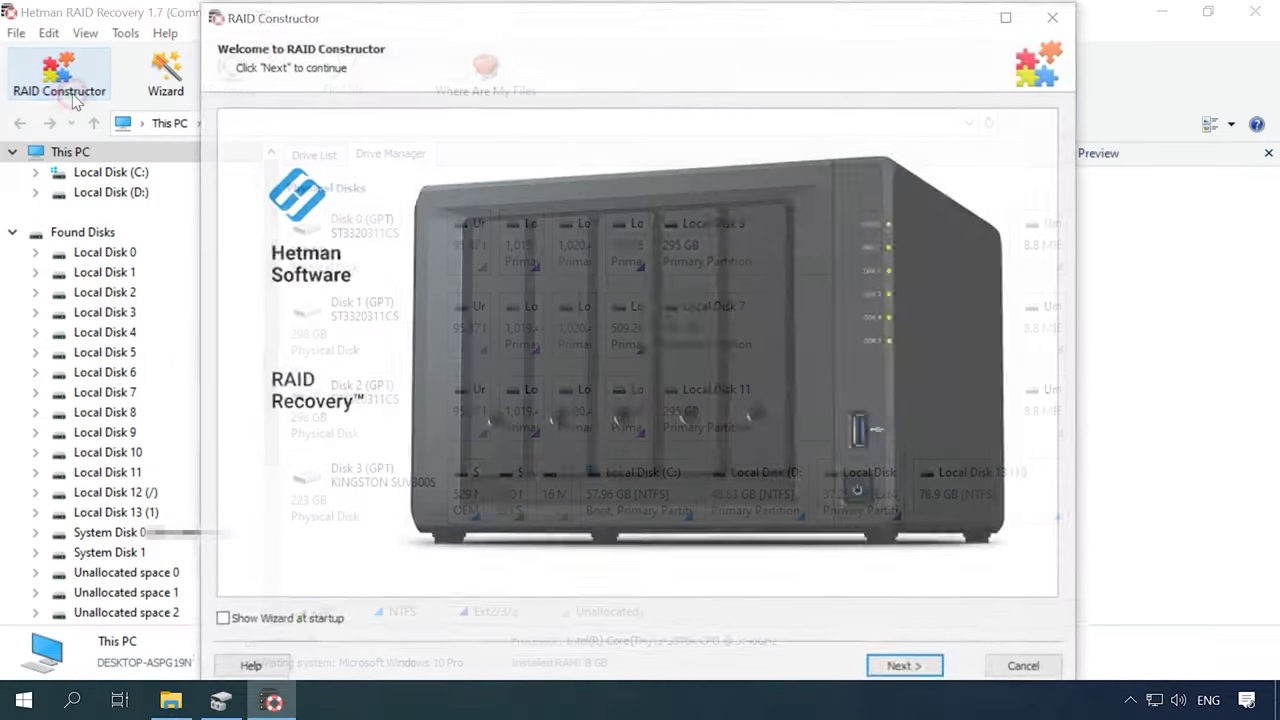
click(930, 678)
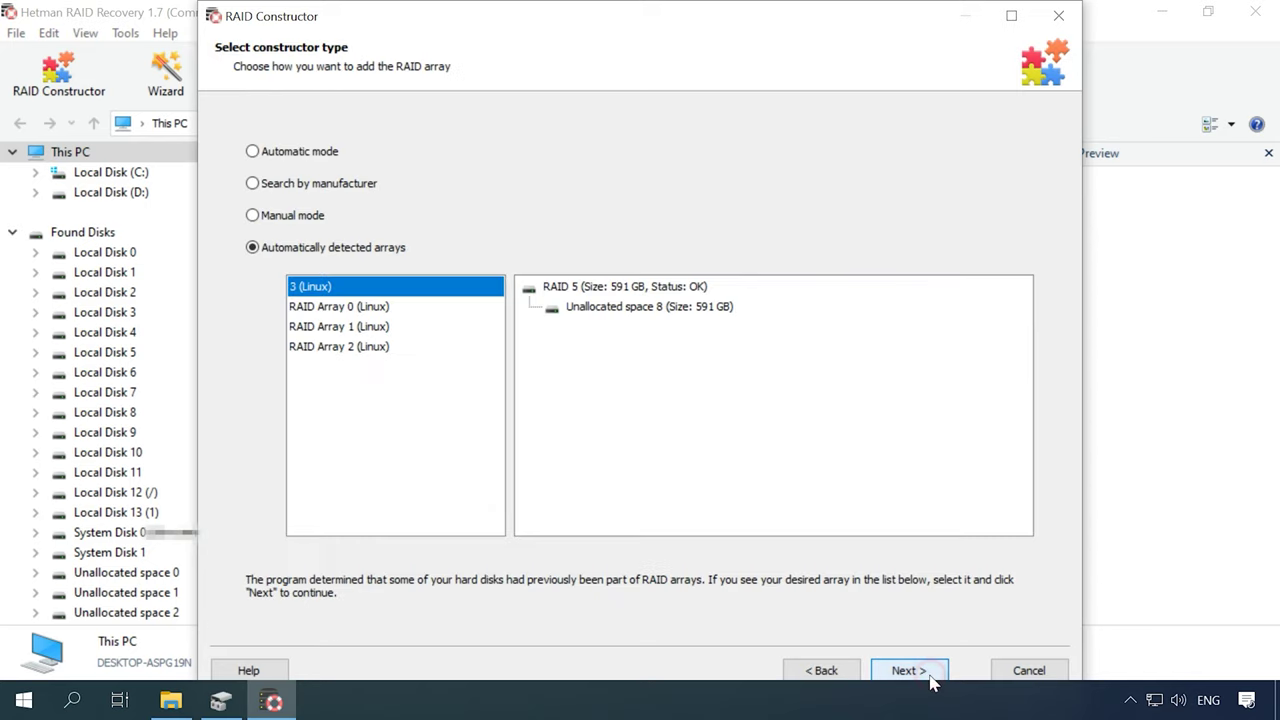
click(282, 216)
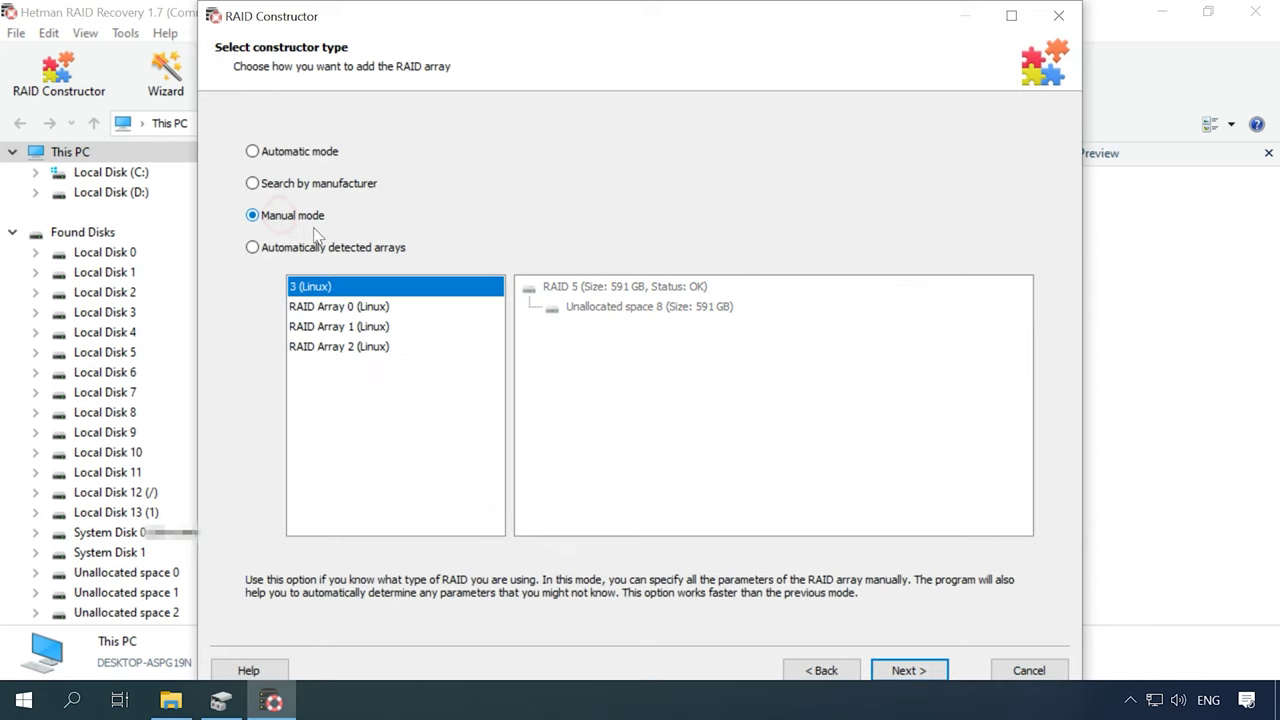
click(894, 674)
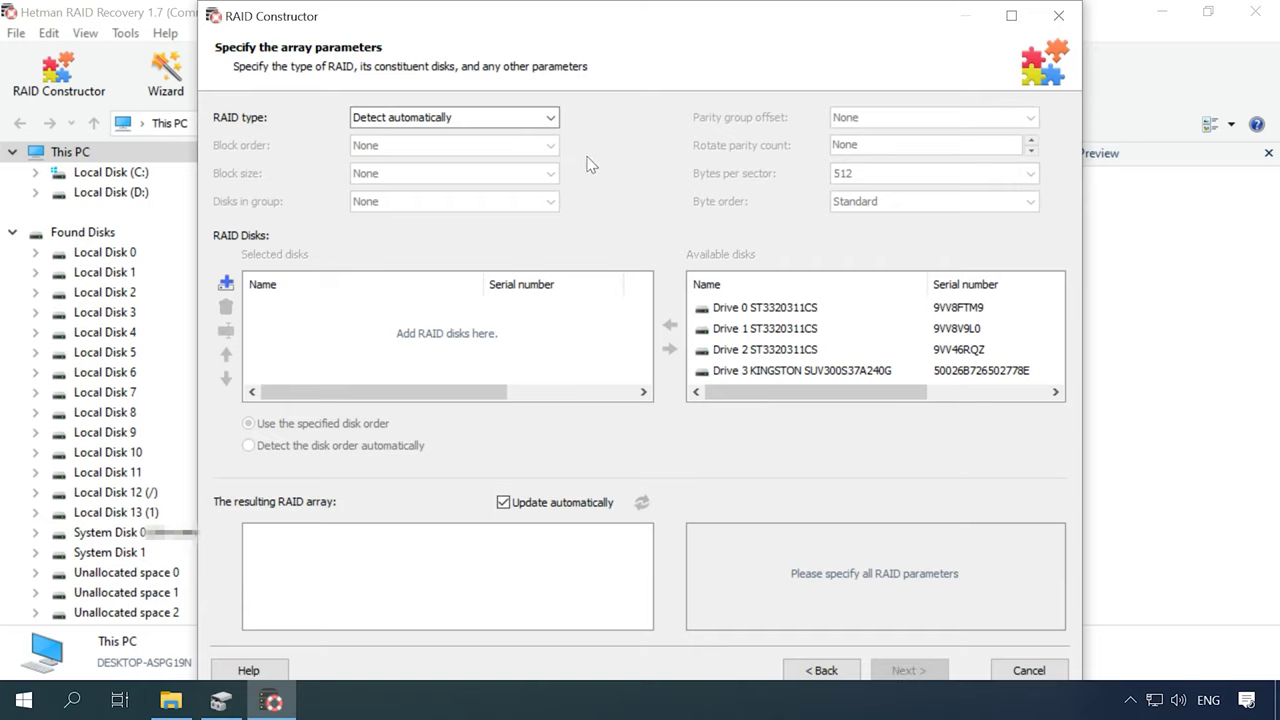
click(550, 117)
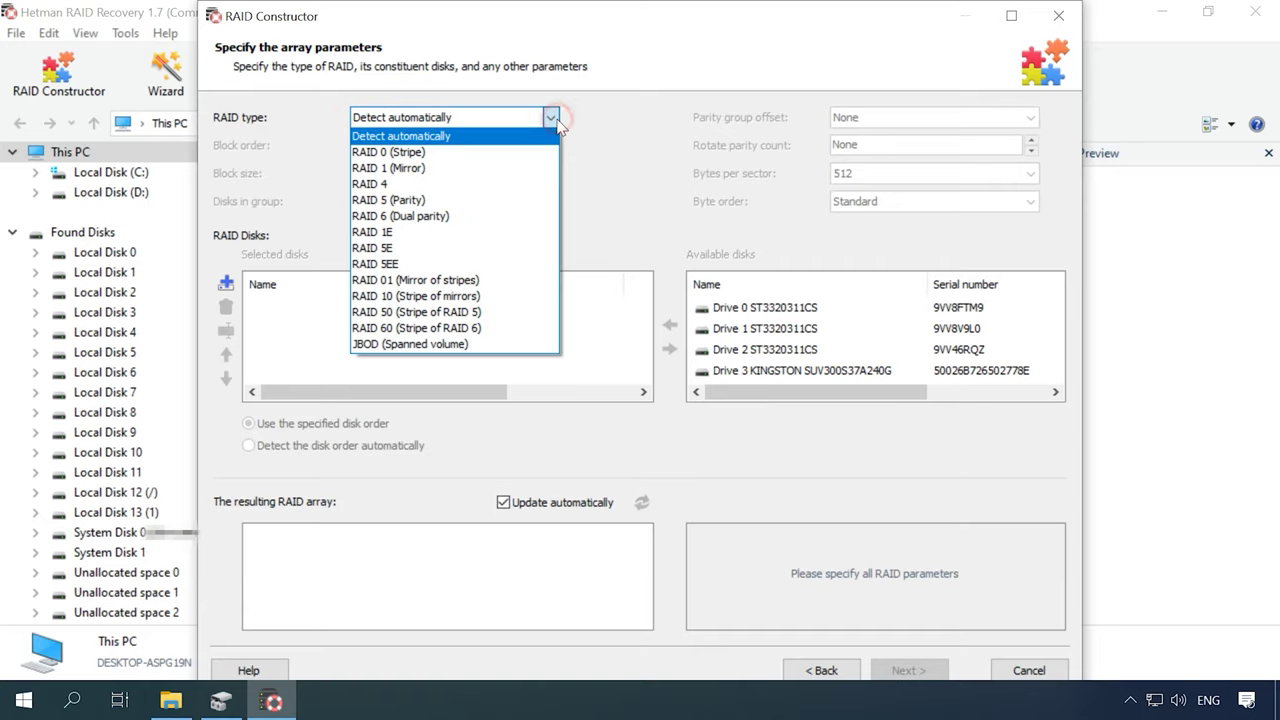
click(421, 203)
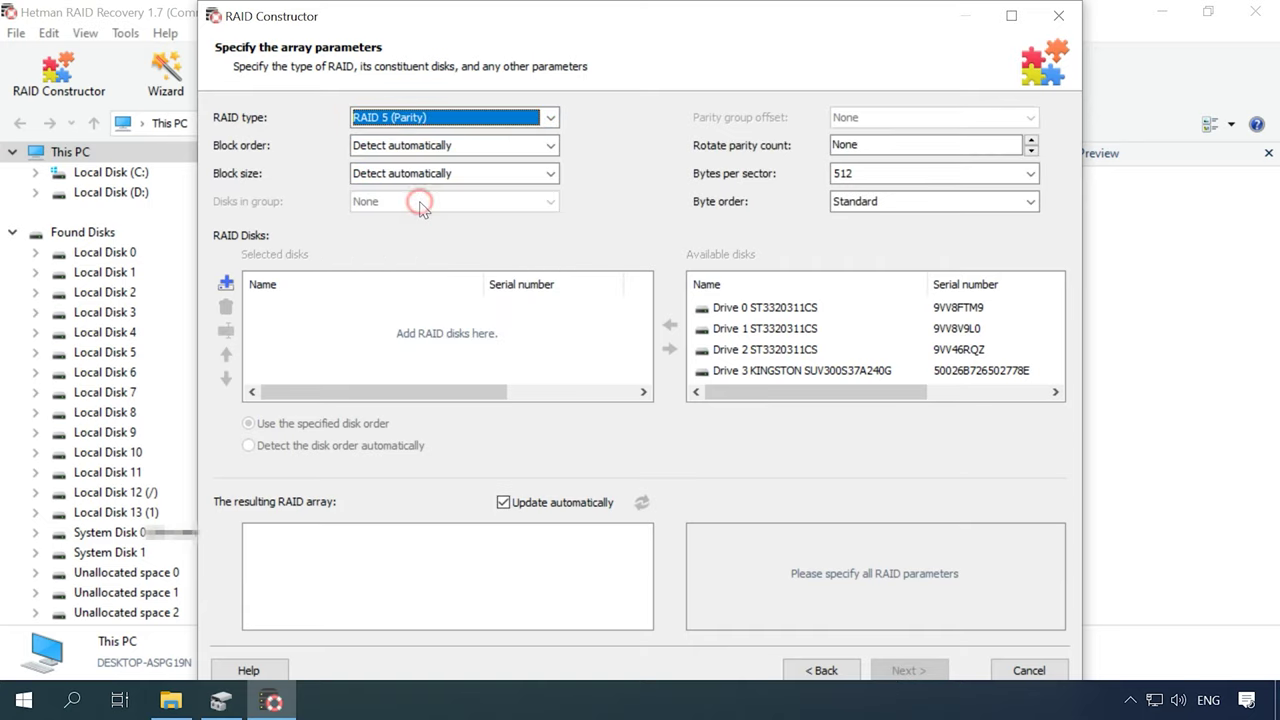
click(550, 145)
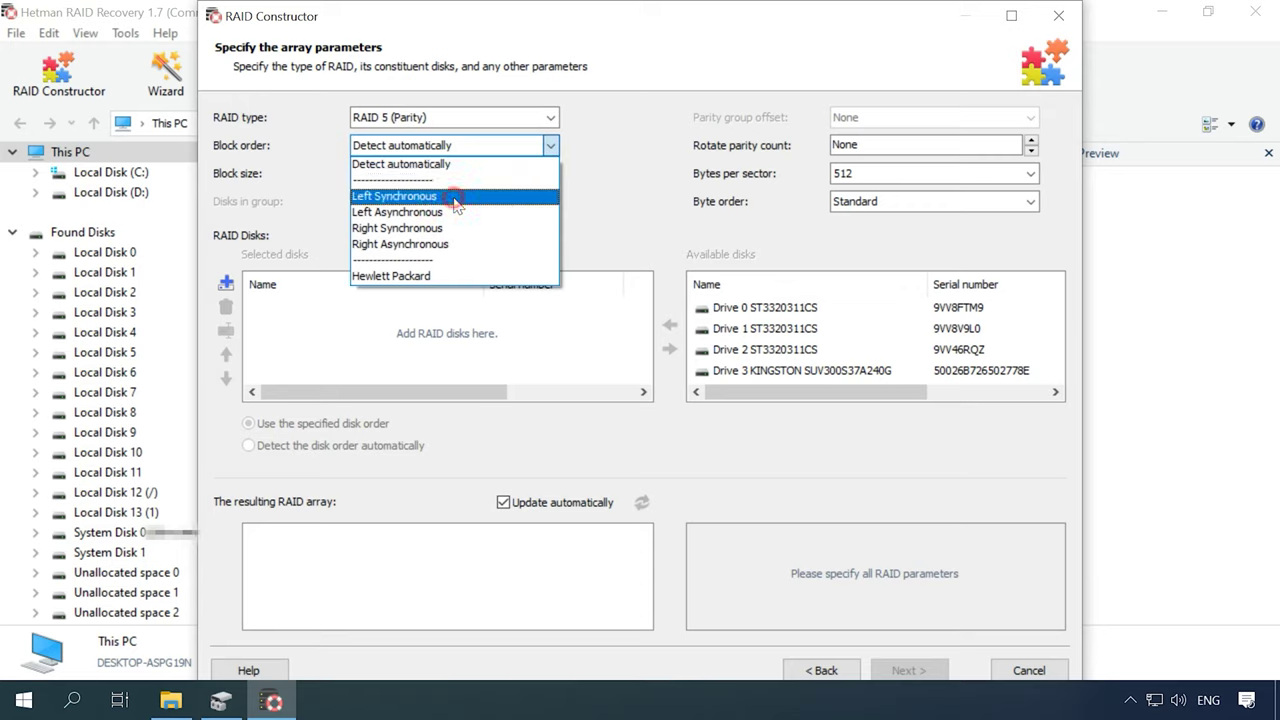
click(455, 197)
click(545, 175)
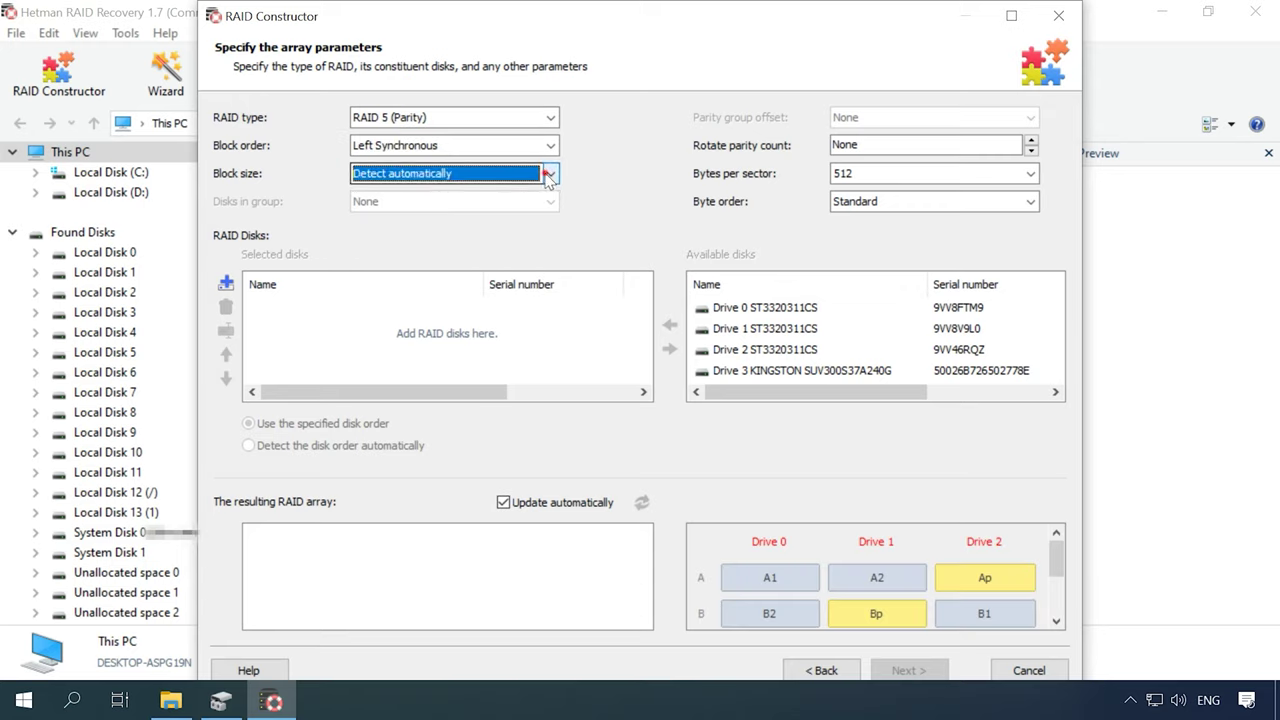
click(407, 288)
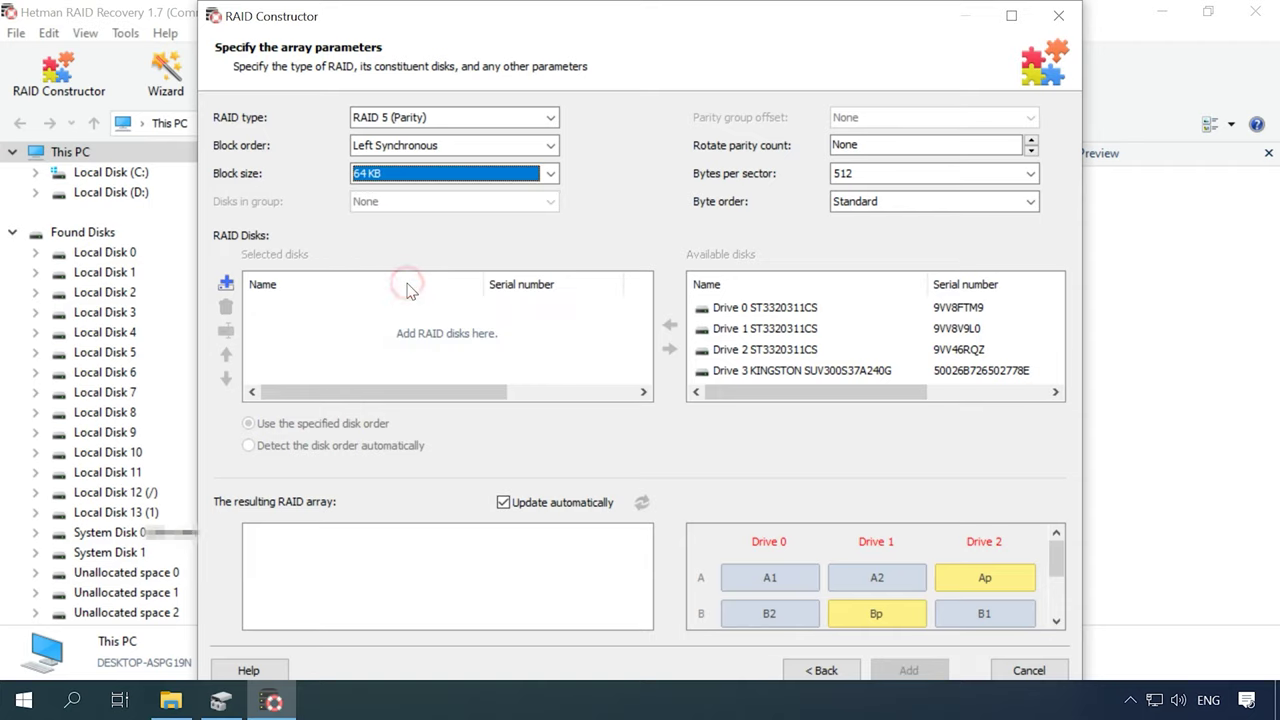
Add Drives 0, 1 and 2 to the array's selected disks in that order.
click(812, 307)
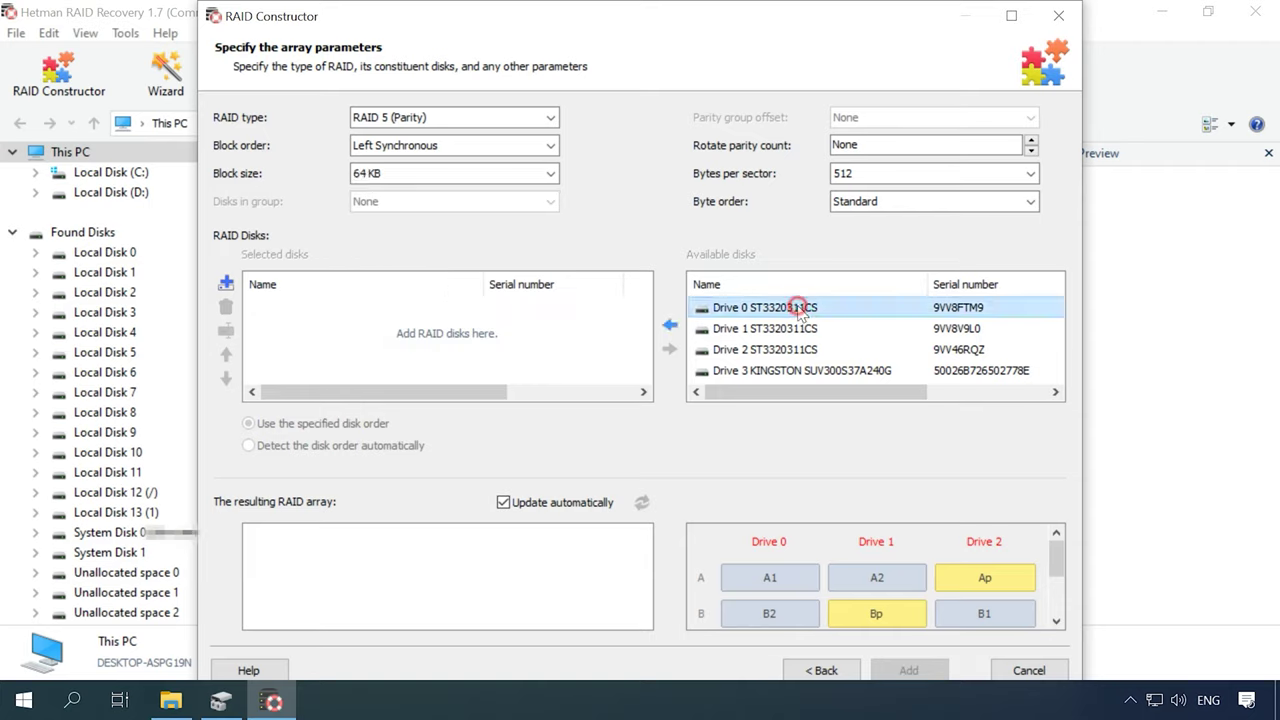
click(670, 326)
click(672, 326)
click(672, 326)
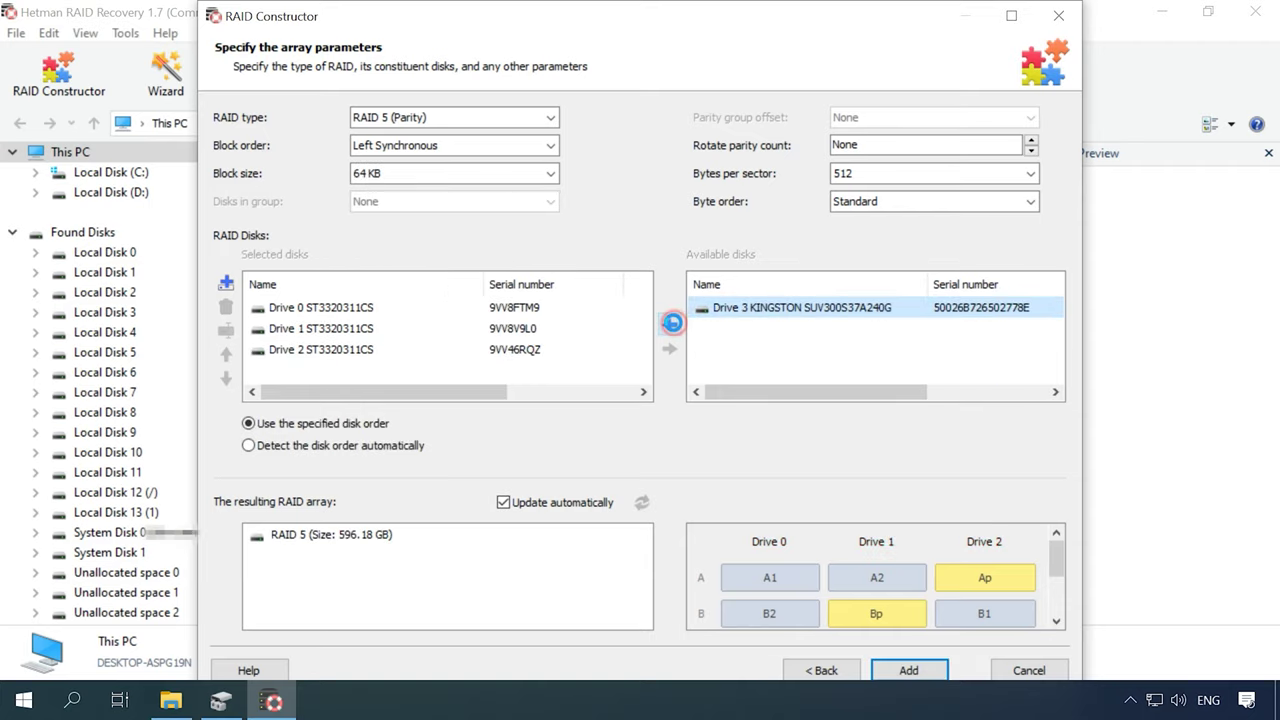
click(302, 330)
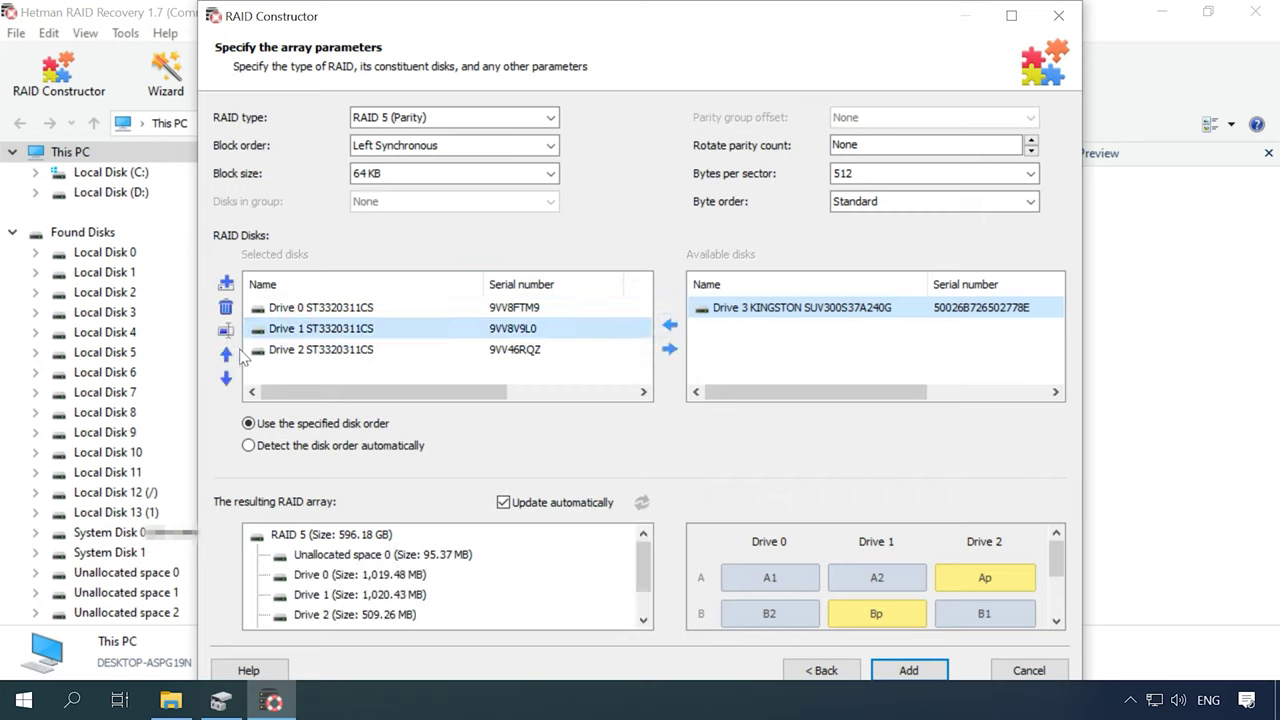
click(225, 354)
click(226, 379)
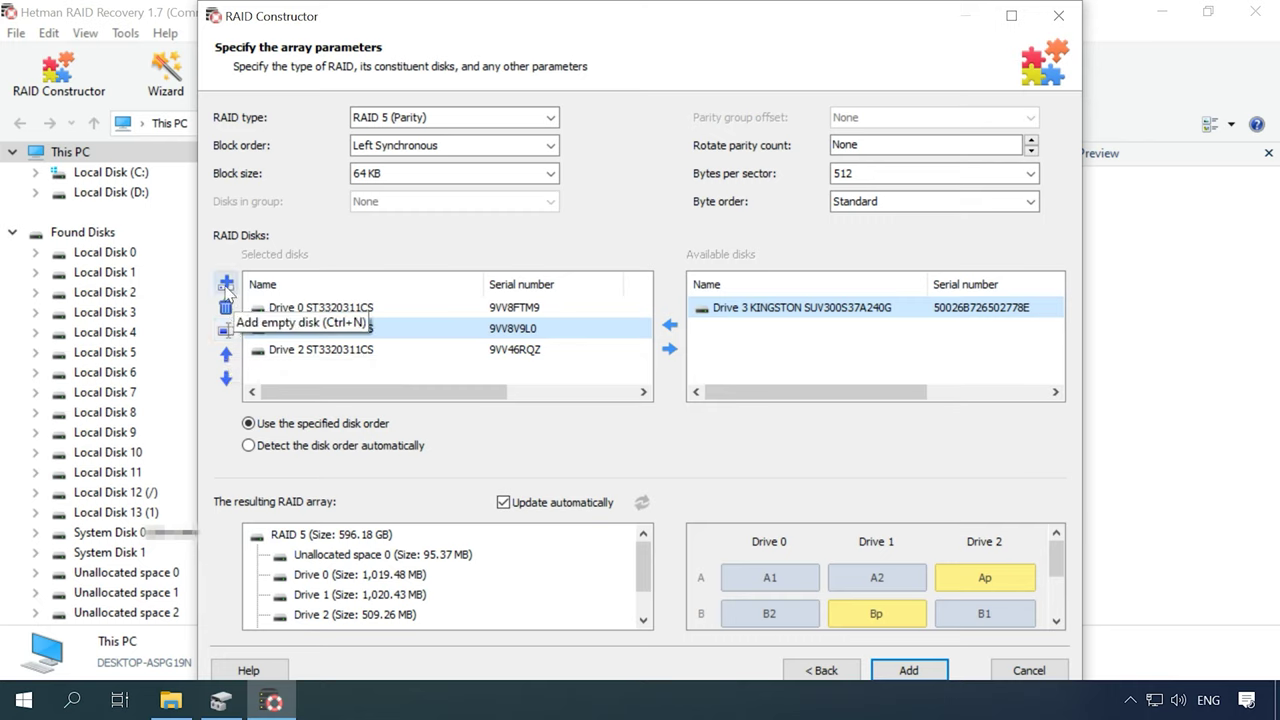
click(226, 283)
click(289, 371)
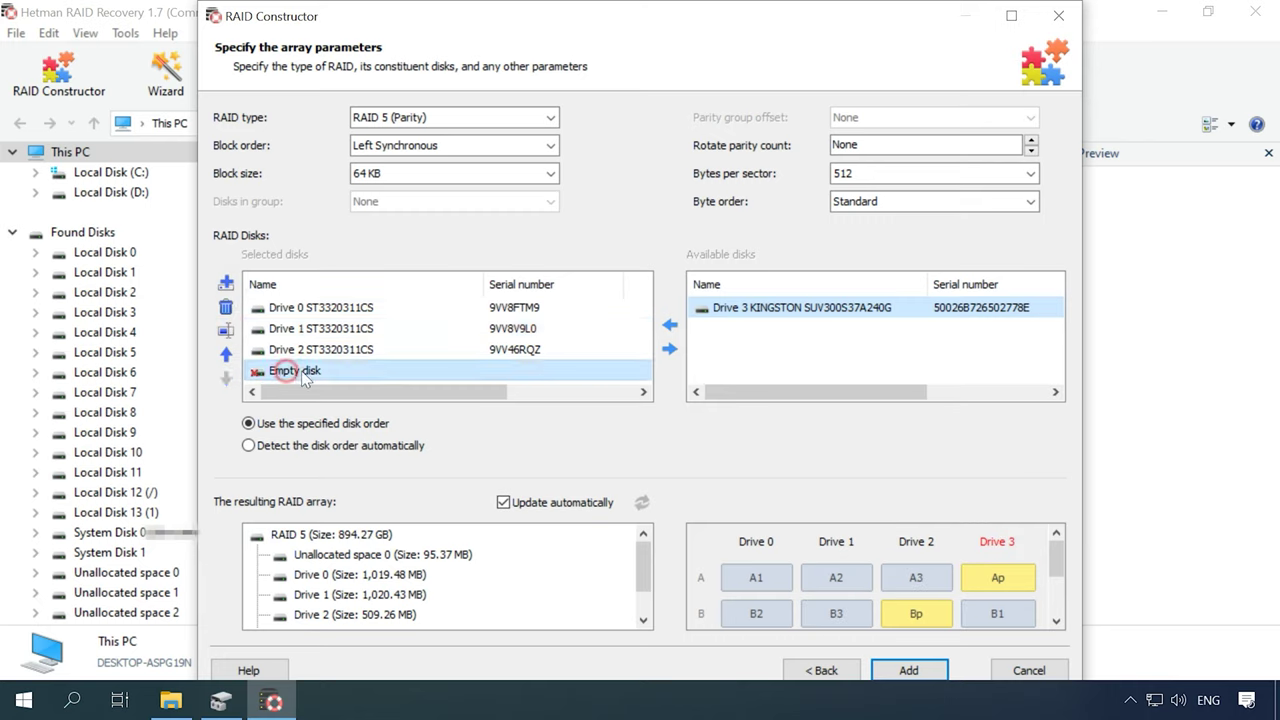
click(226, 308)
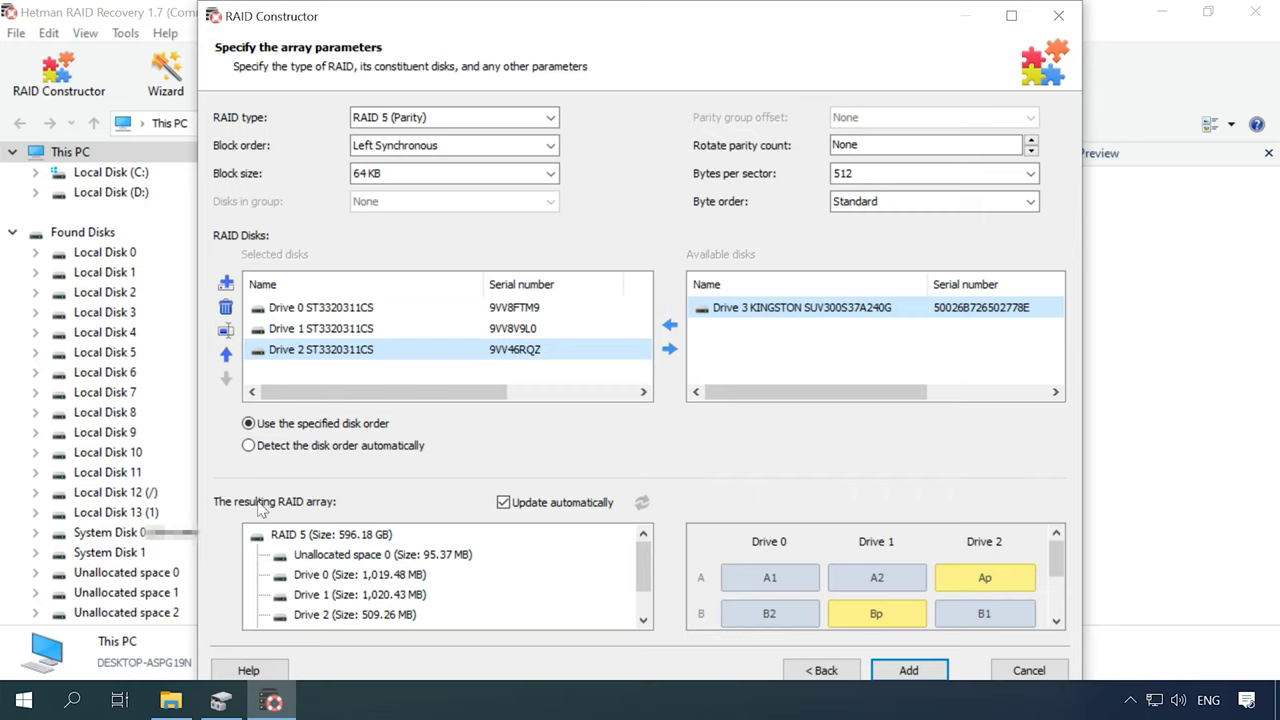
Review the resulting array's drive entries and add the assembled RAID 5 array.
click(322, 558)
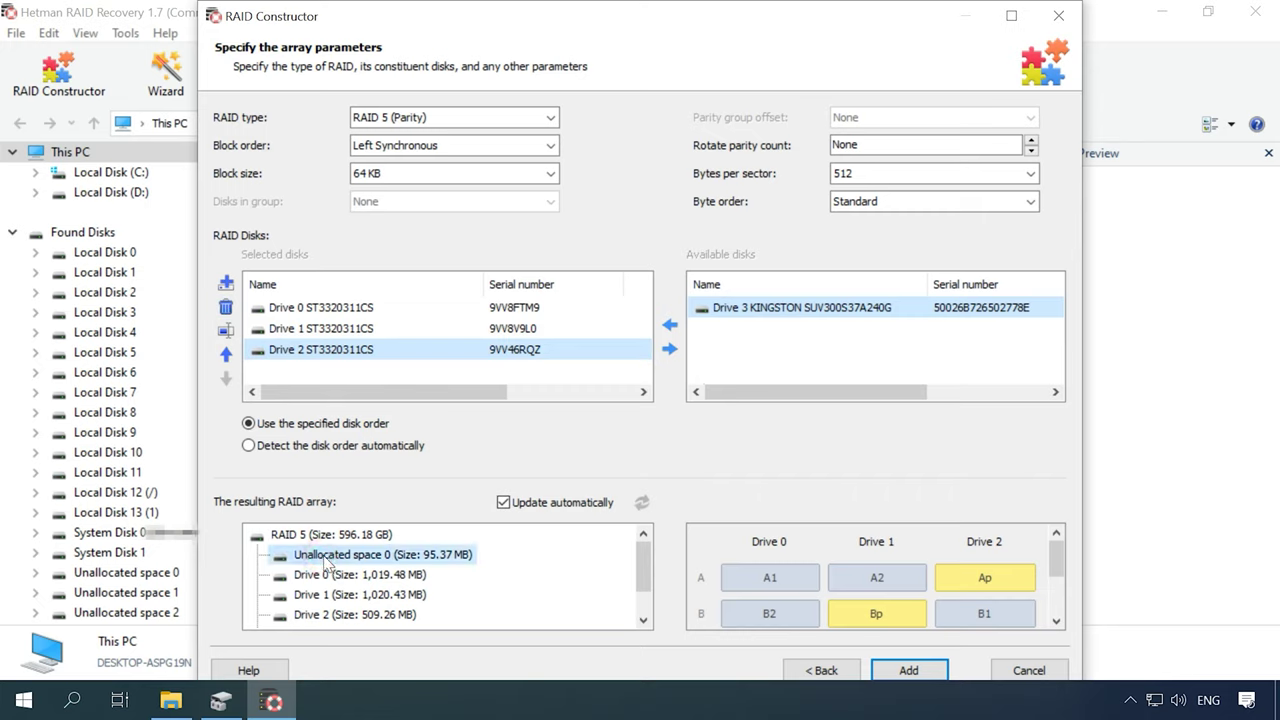
click(334, 615)
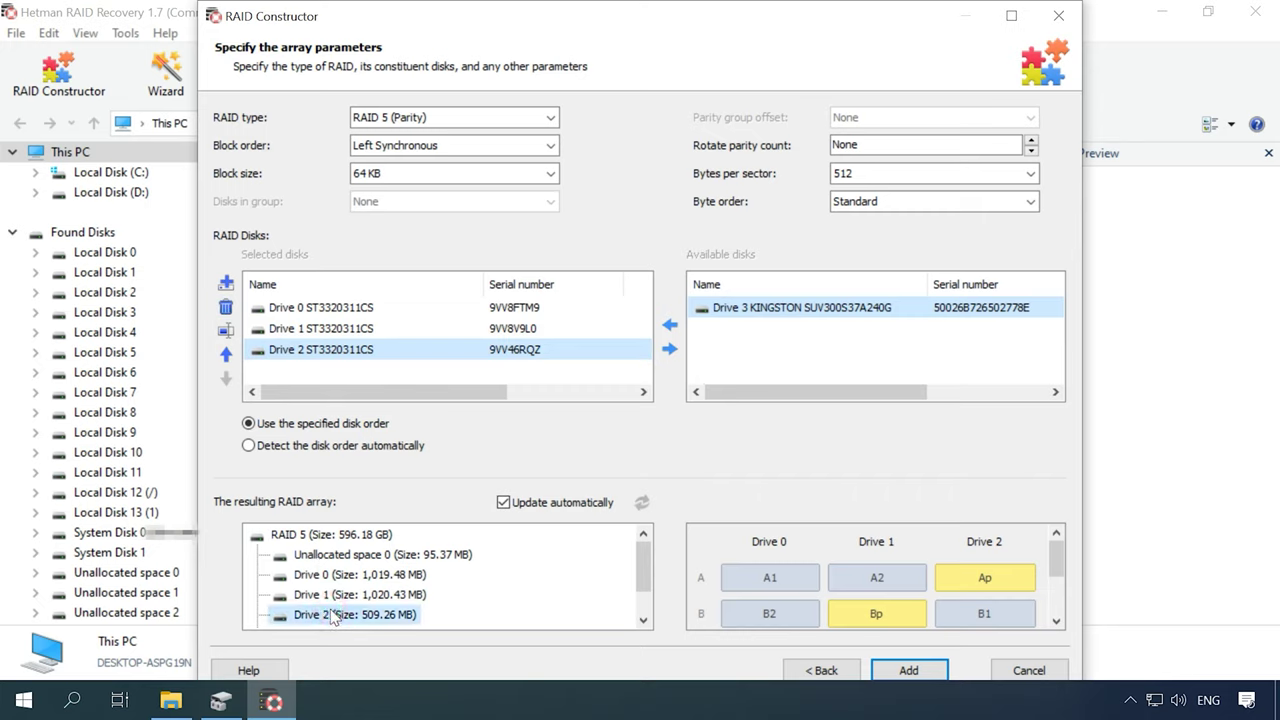
scroll(334, 618, down, 1)
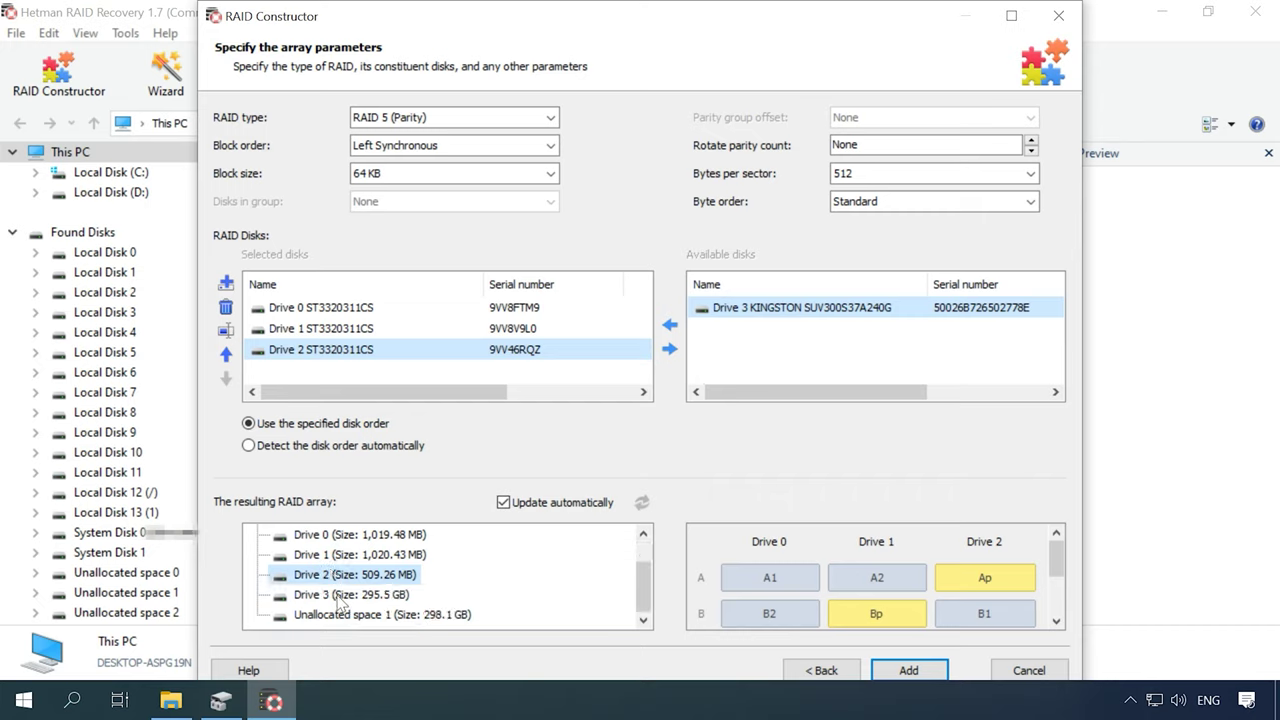
click(340, 597)
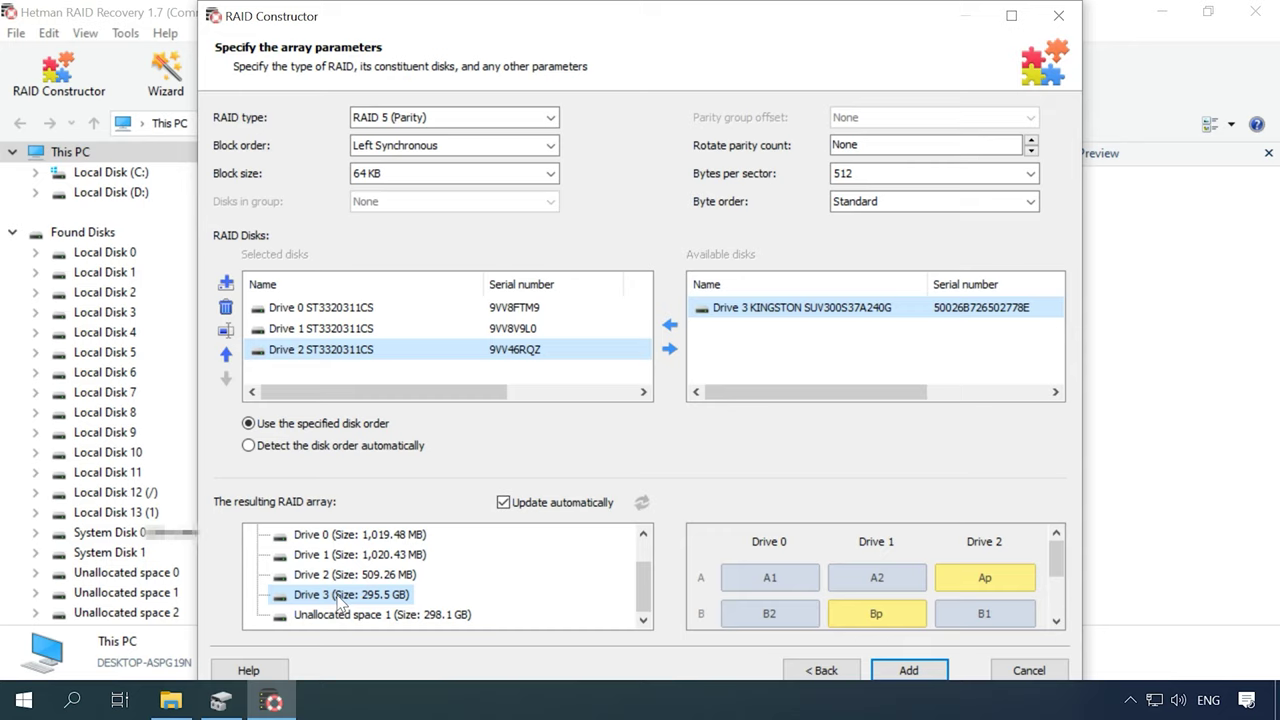
click(910, 671)
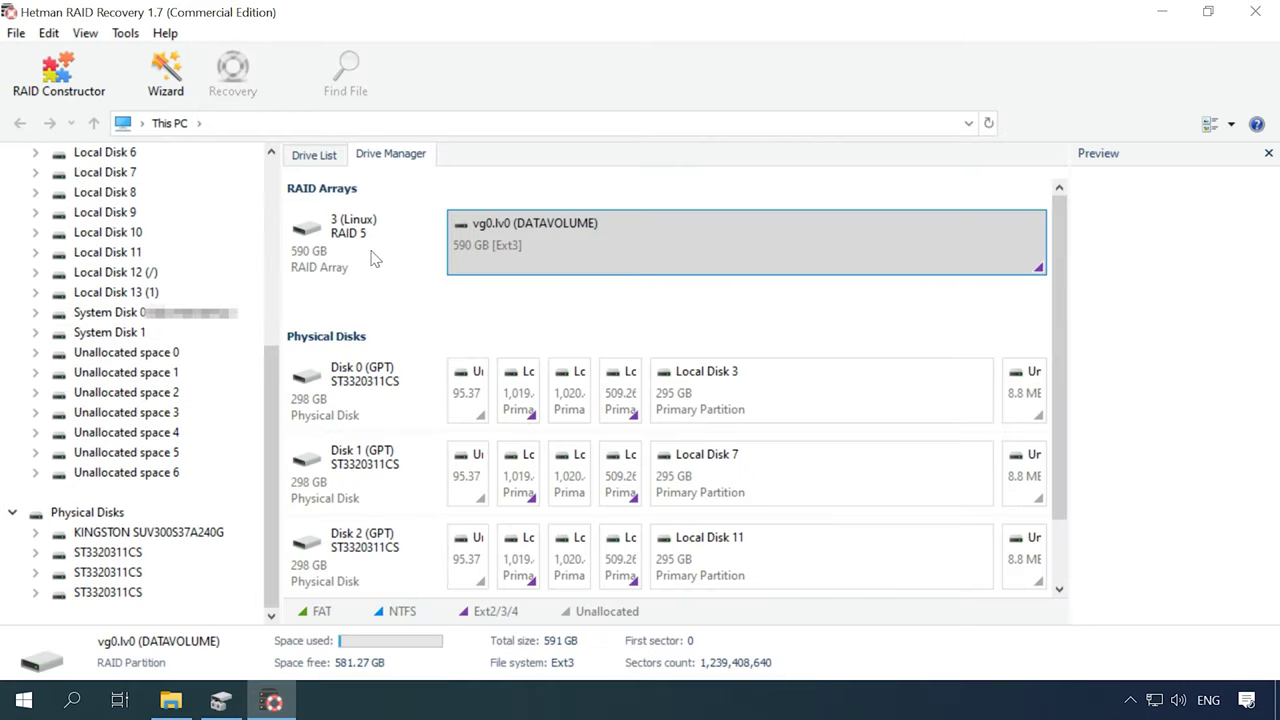
Fast-scan the rebuilt array's vg0.lv0 (DATAVOLUME) partition.
click(368, 253)
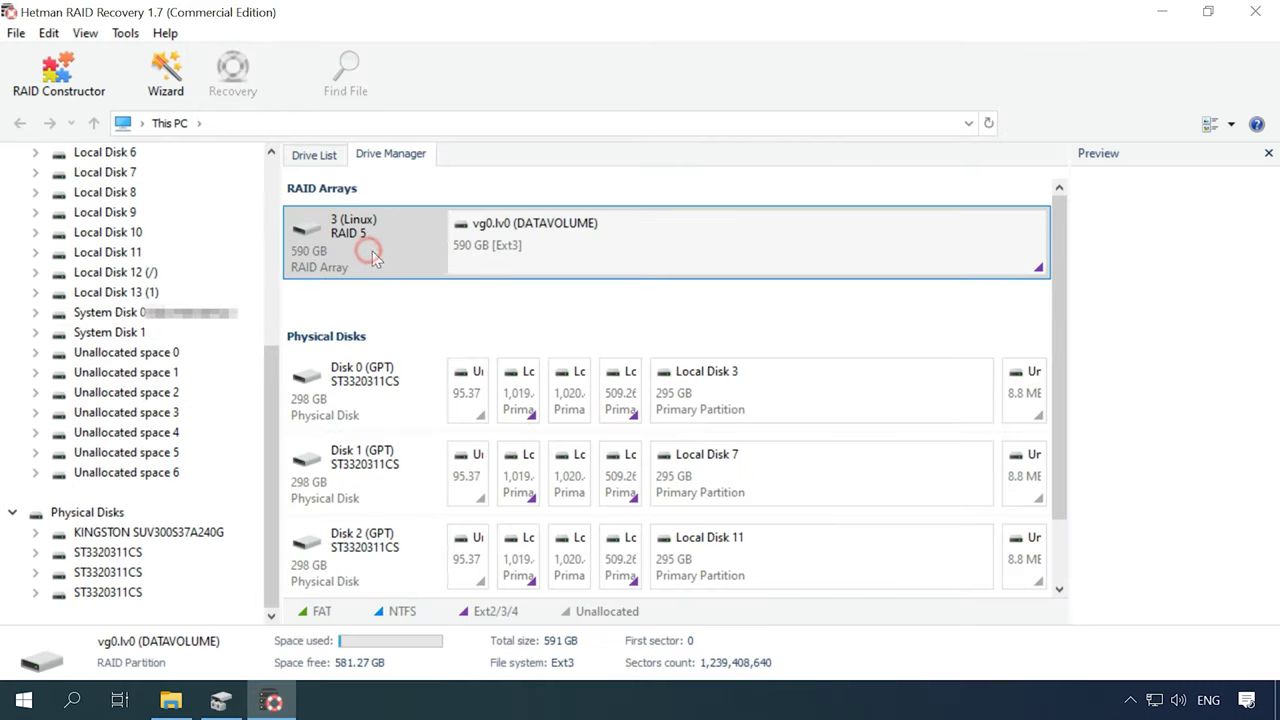
right_click(710, 260)
click(774, 268)
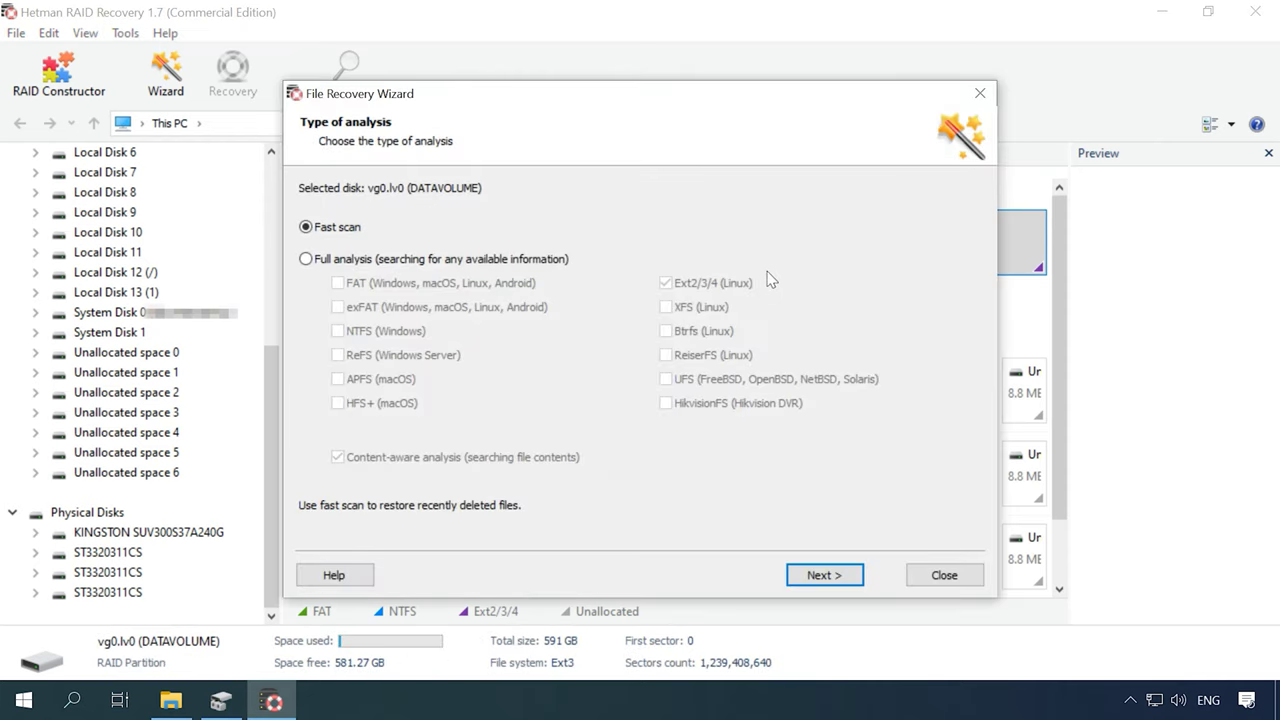
click(838, 582)
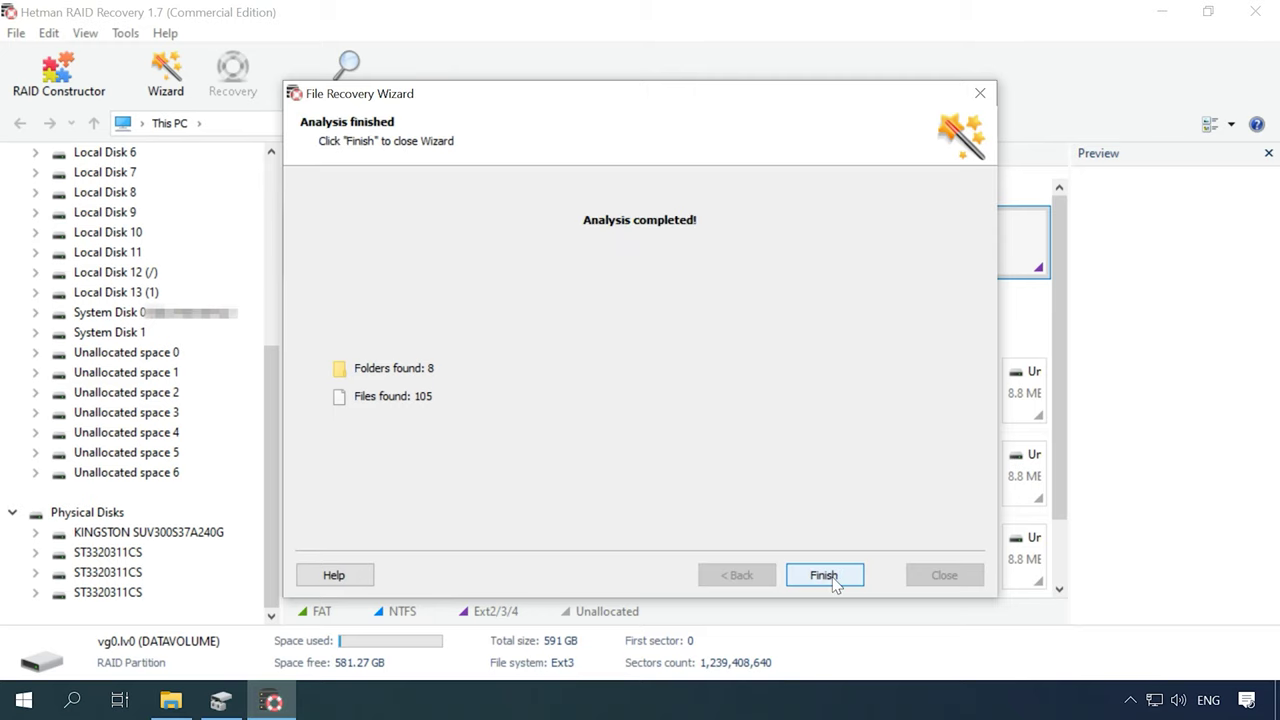
click(824, 577)
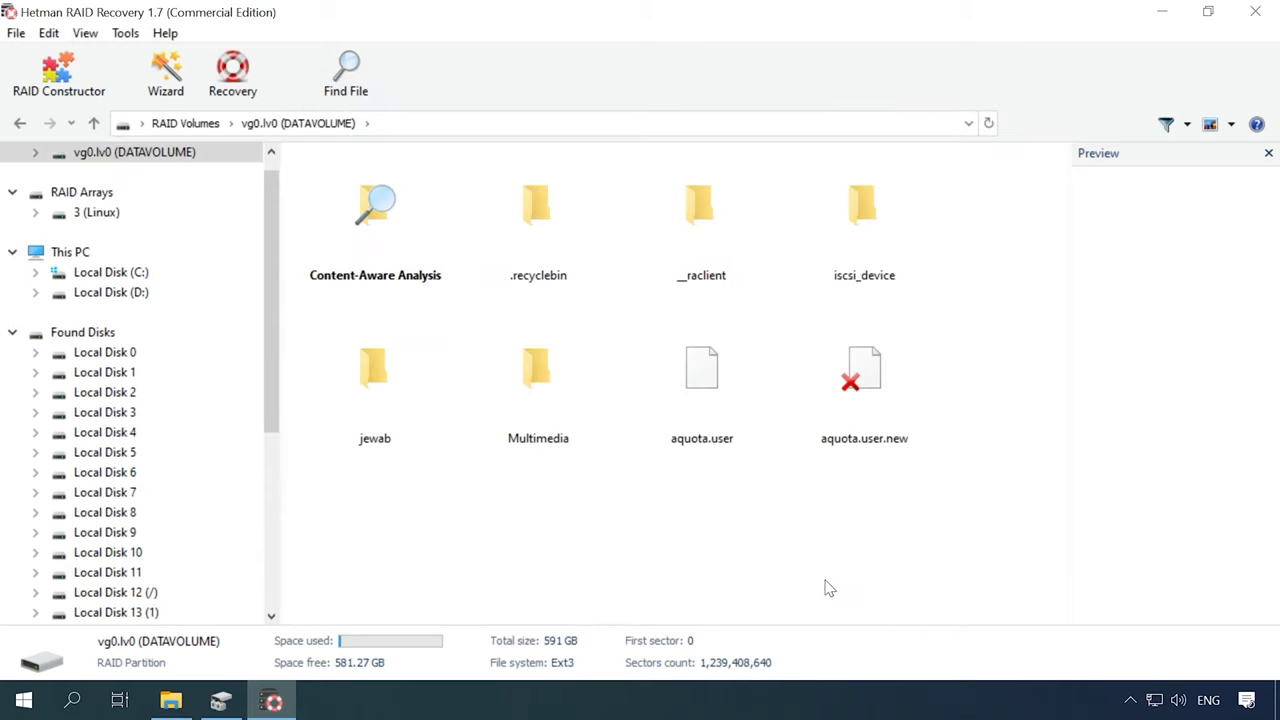
Recover 028.jpg–030.jpg from the Multimedia folder to C:\20\ on hard disk.
double_click(558, 420)
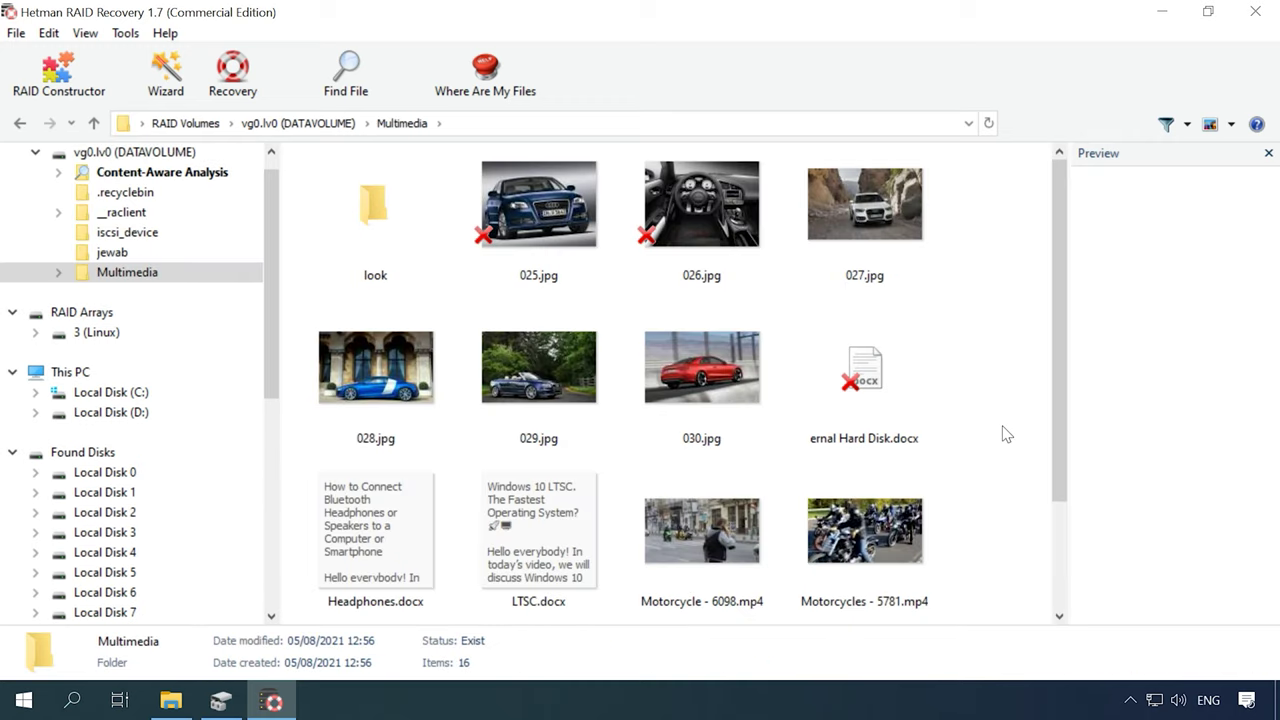
click(709, 406)
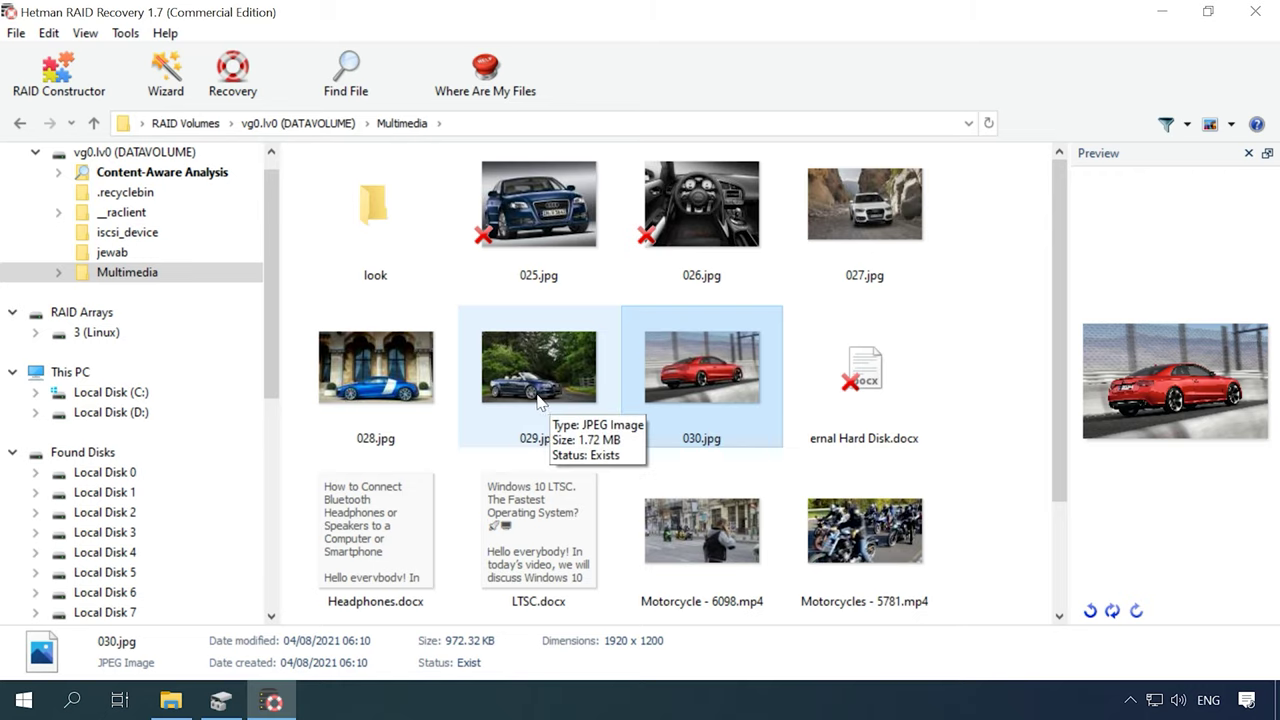
shift+click(405, 390)
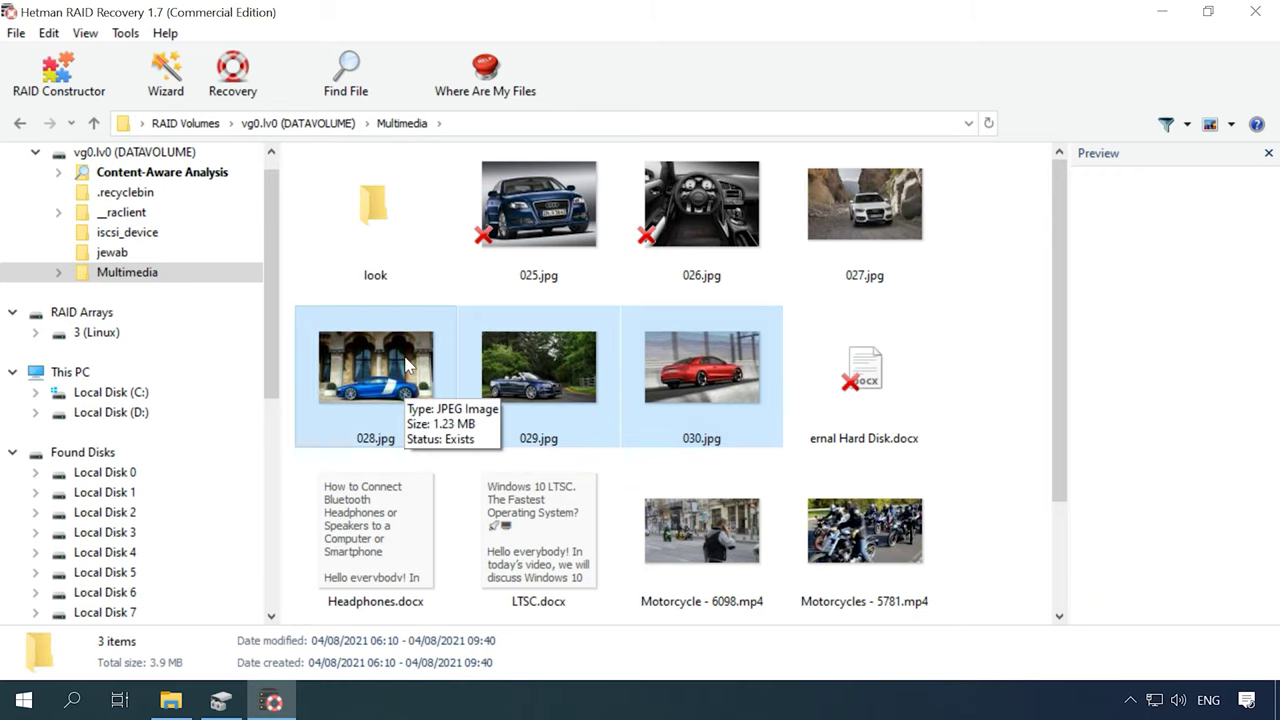
click(244, 98)
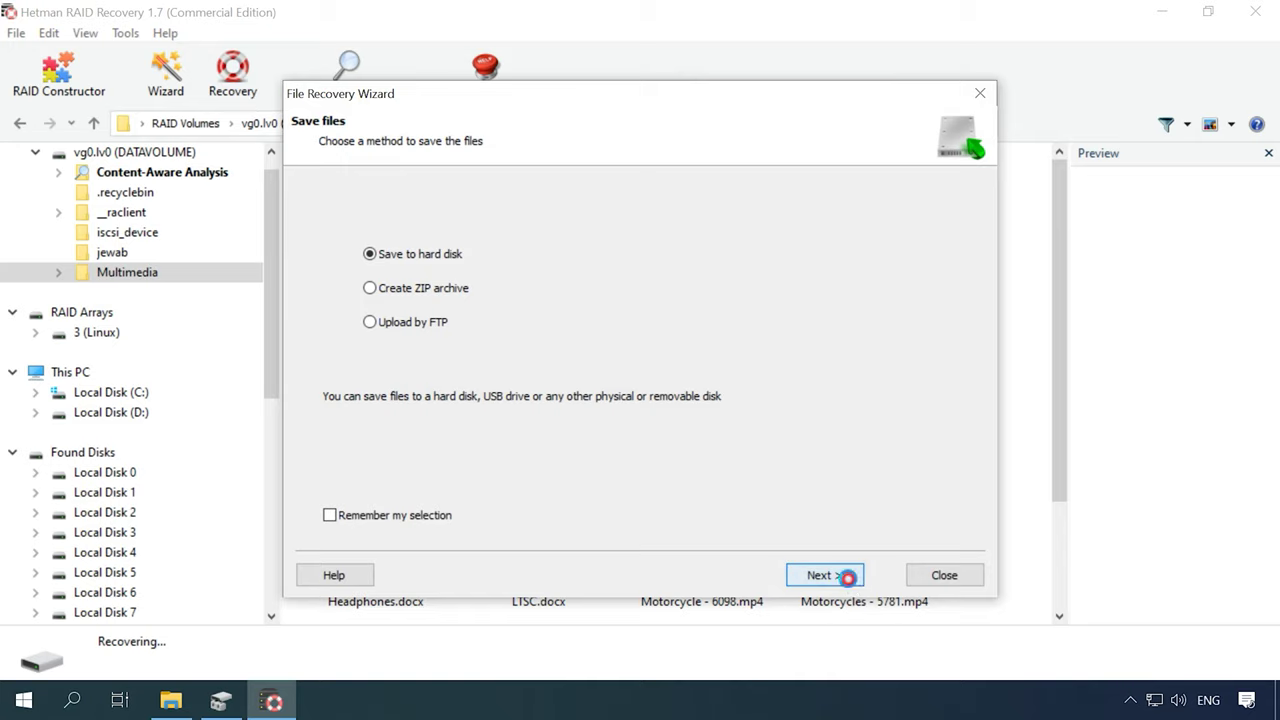
click(845, 577)
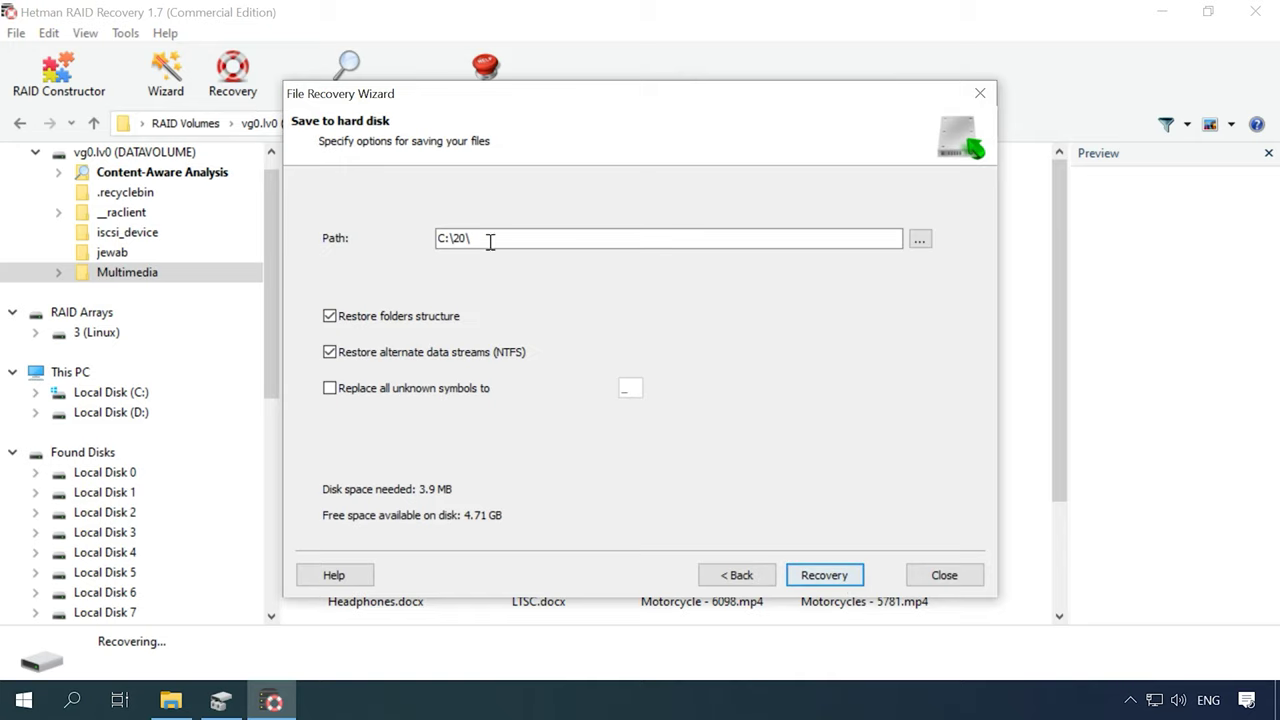
click(843, 580)
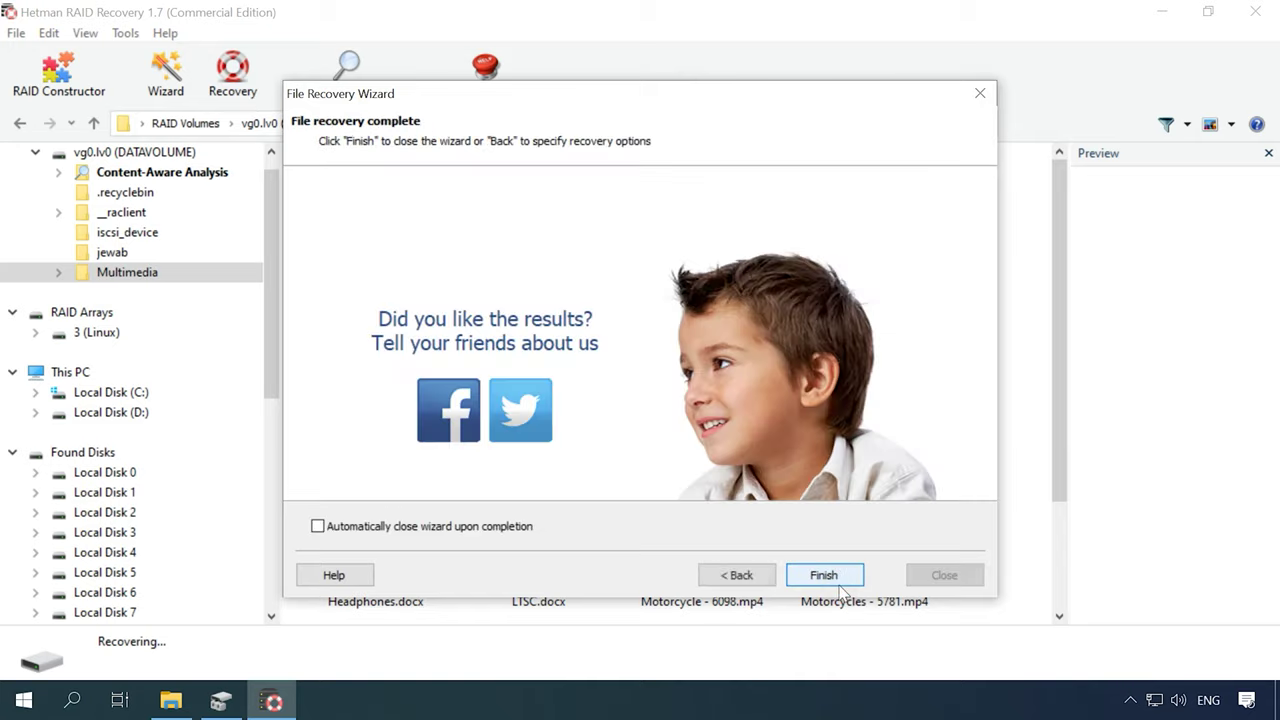